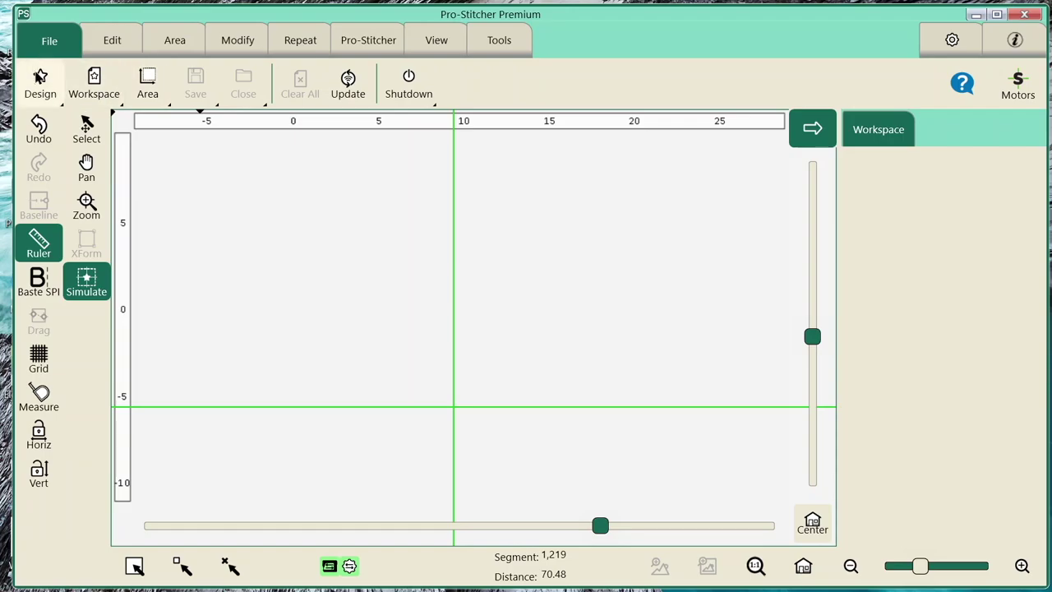
Open the Inside a Triangle design from D:\Designs\1-PS Designs\Triangles
left_click(39, 77)
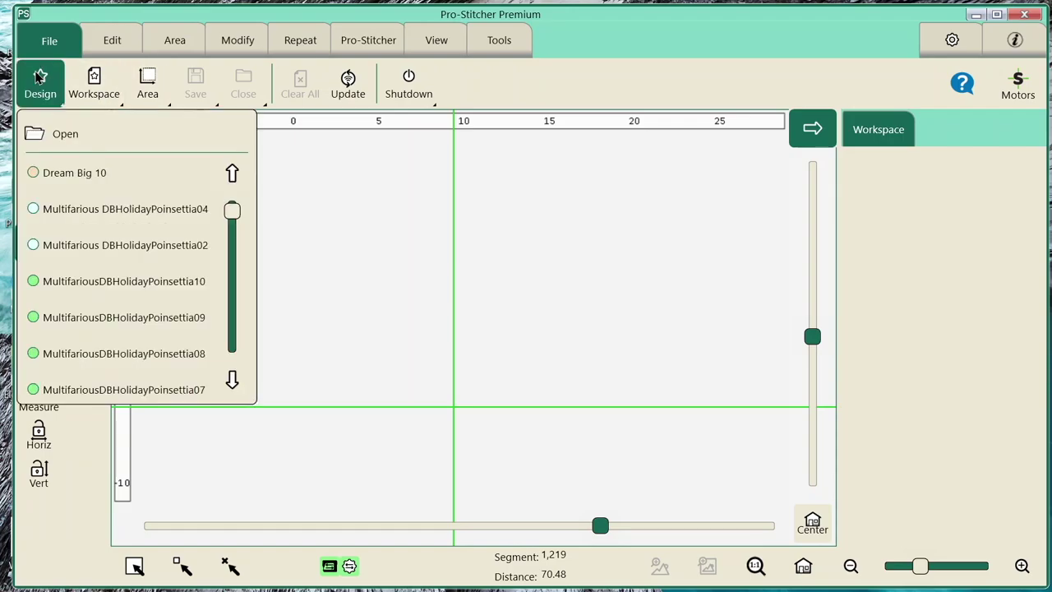
left_click(61, 138)
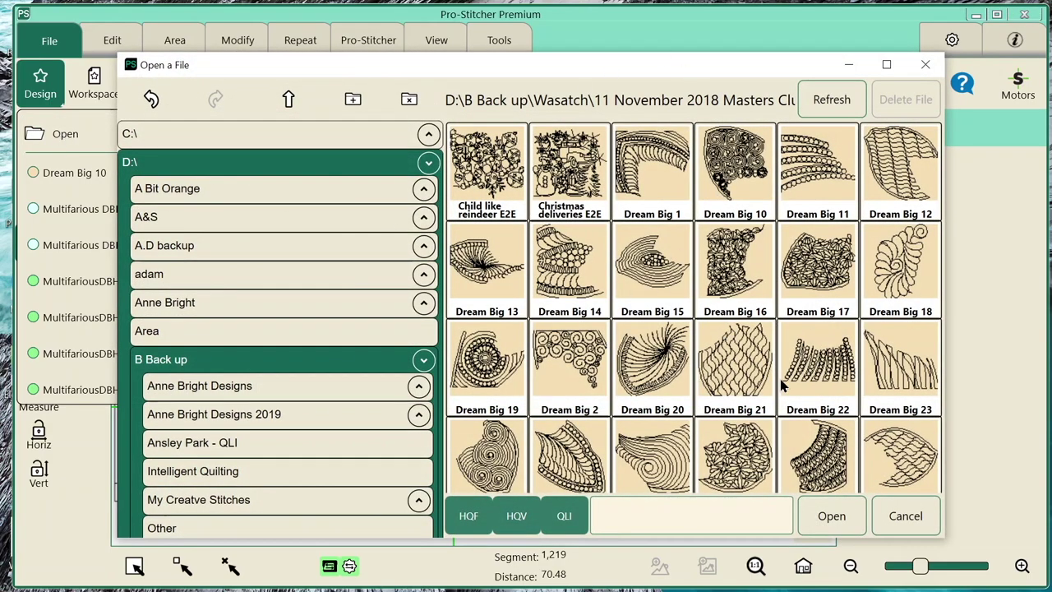
left_click(424, 359)
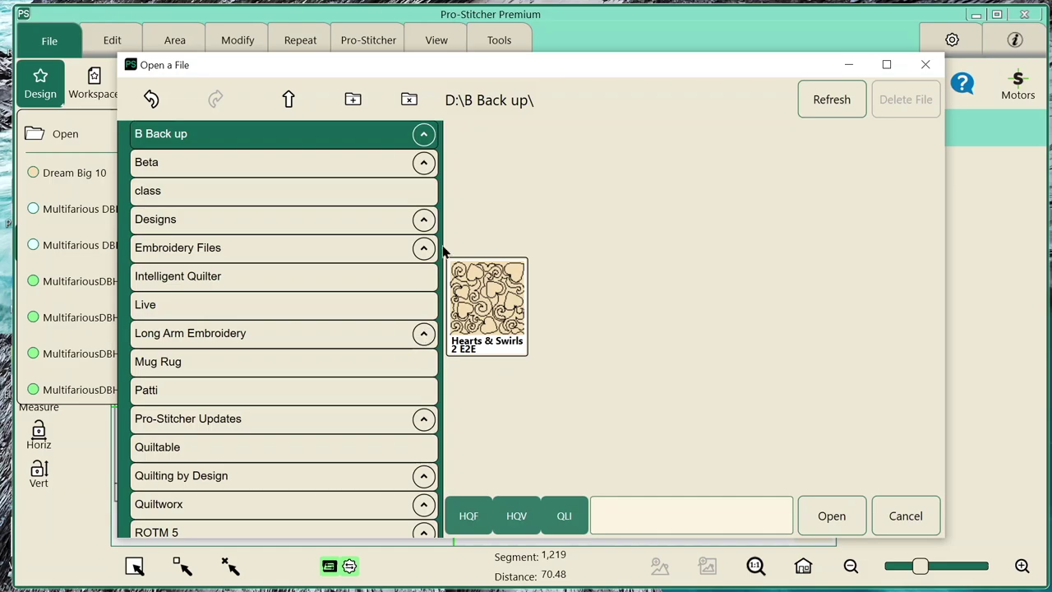
left_click(423, 220)
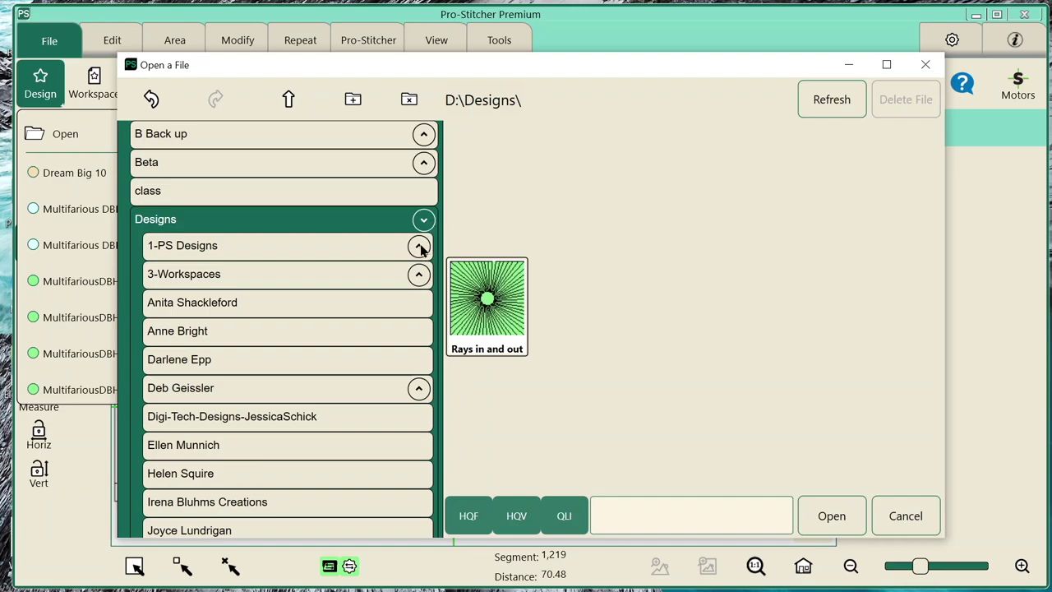
left_click(418, 246)
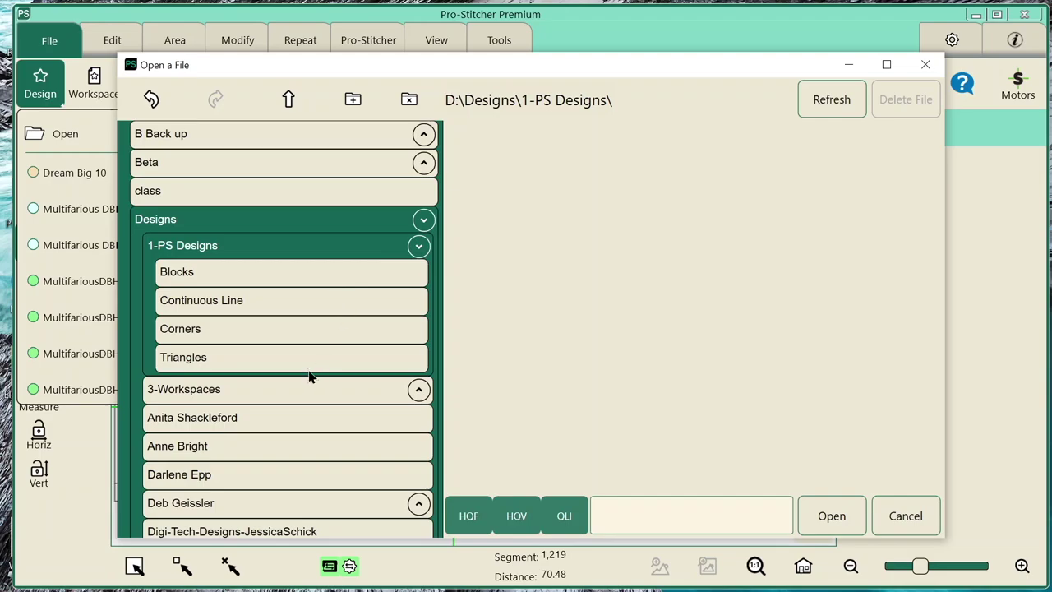
left_click(326, 360)
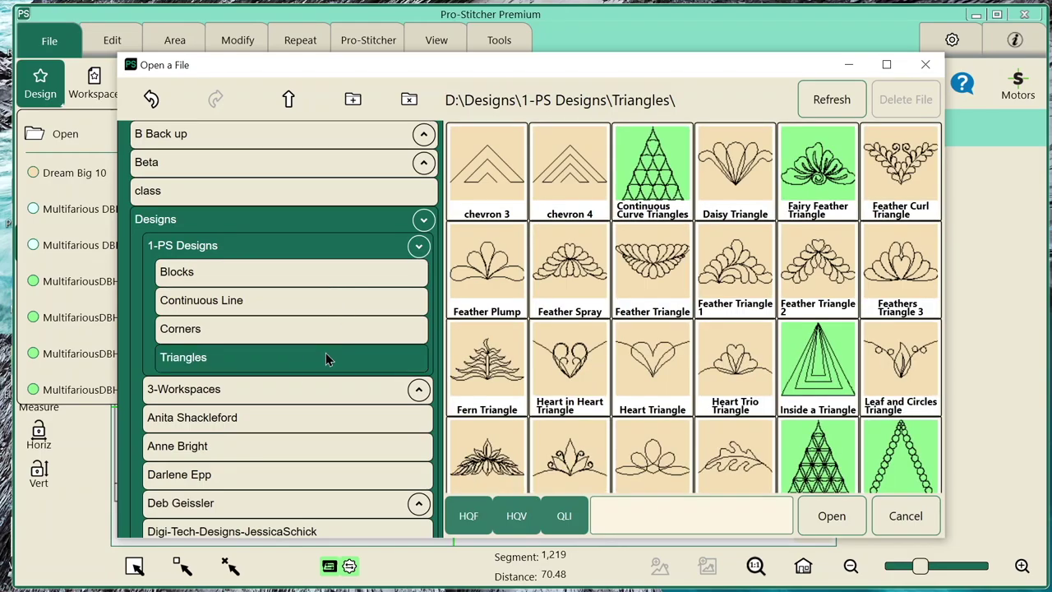
left_click(815, 371)
left_click(831, 516)
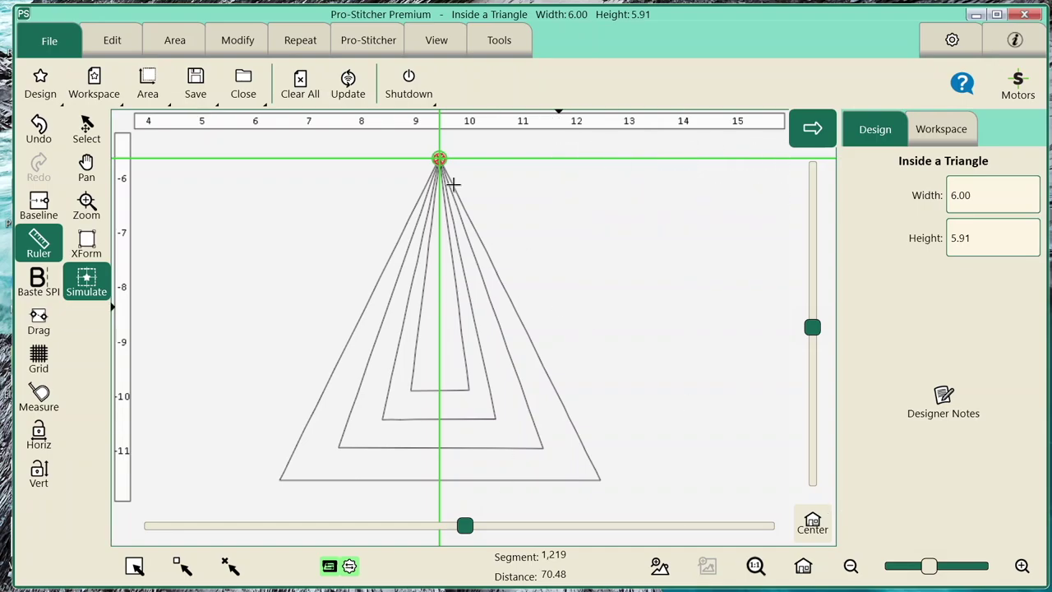
Bring up Modify > Rotate, turn the rulers off and move the crosshair to the canvas's top-left
left_click(234, 42)
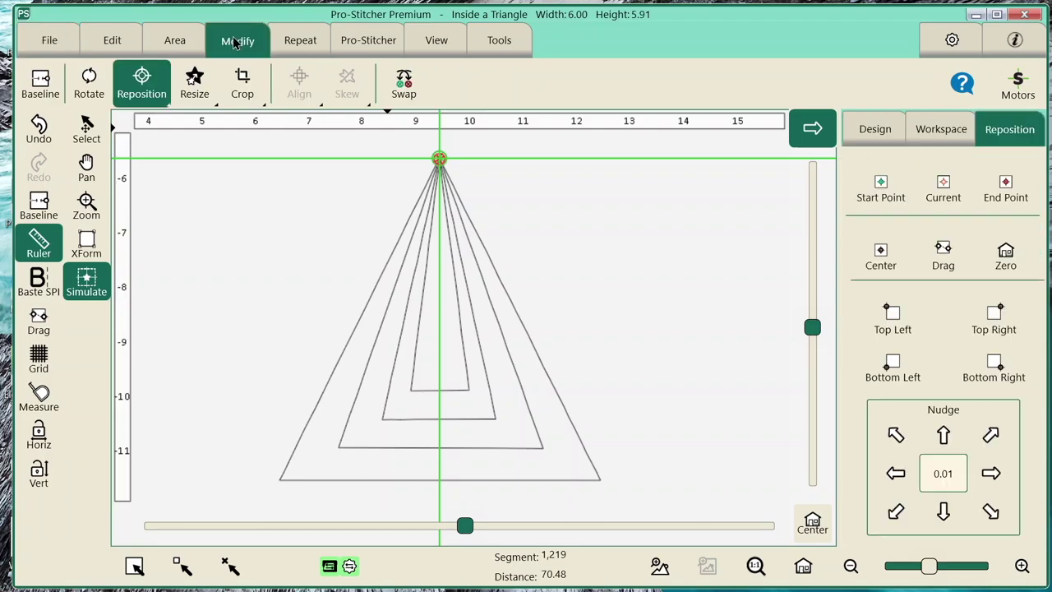
left_click(97, 79)
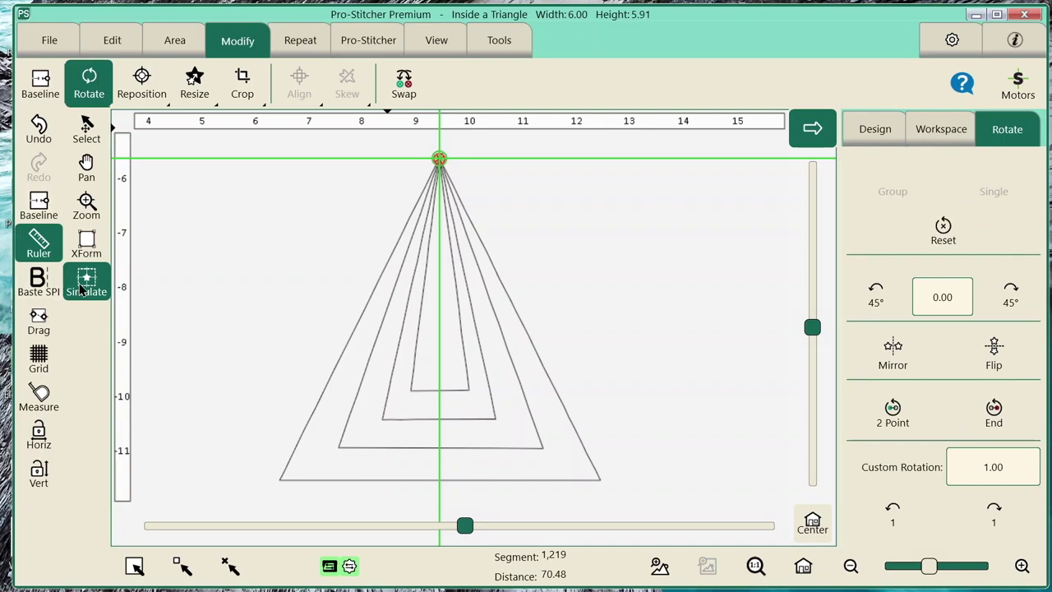
left_click(37, 245)
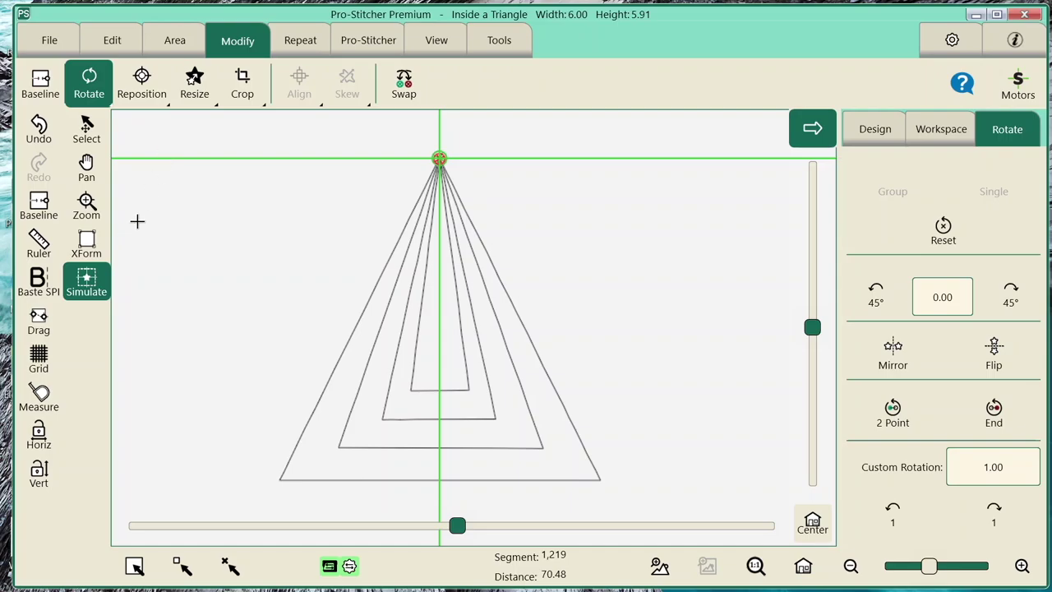
left_click(136, 126)
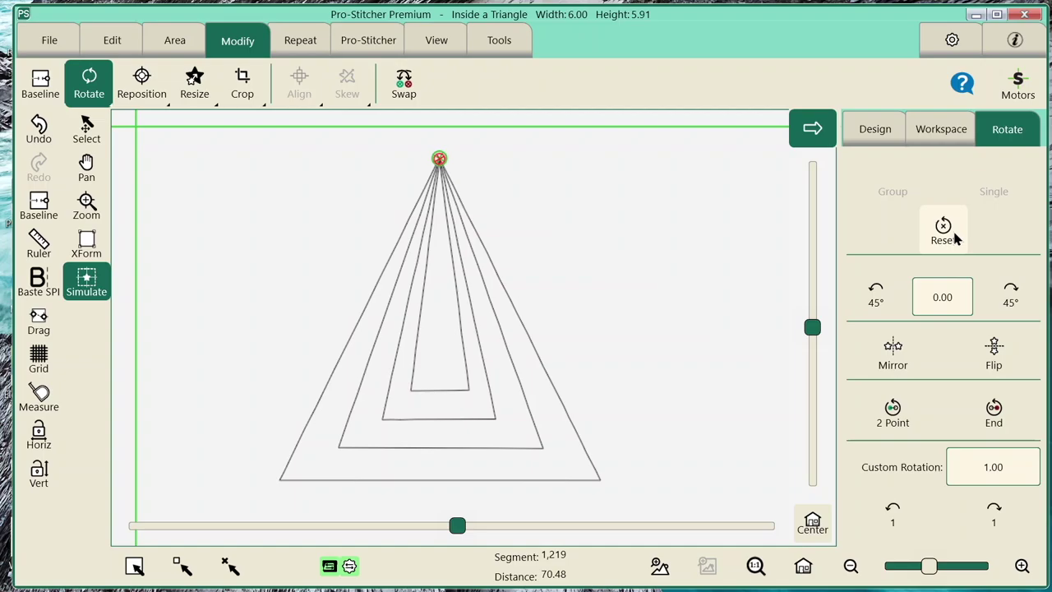
Duplicate the triangle design and fit the view to show both copies
left_click(134, 47)
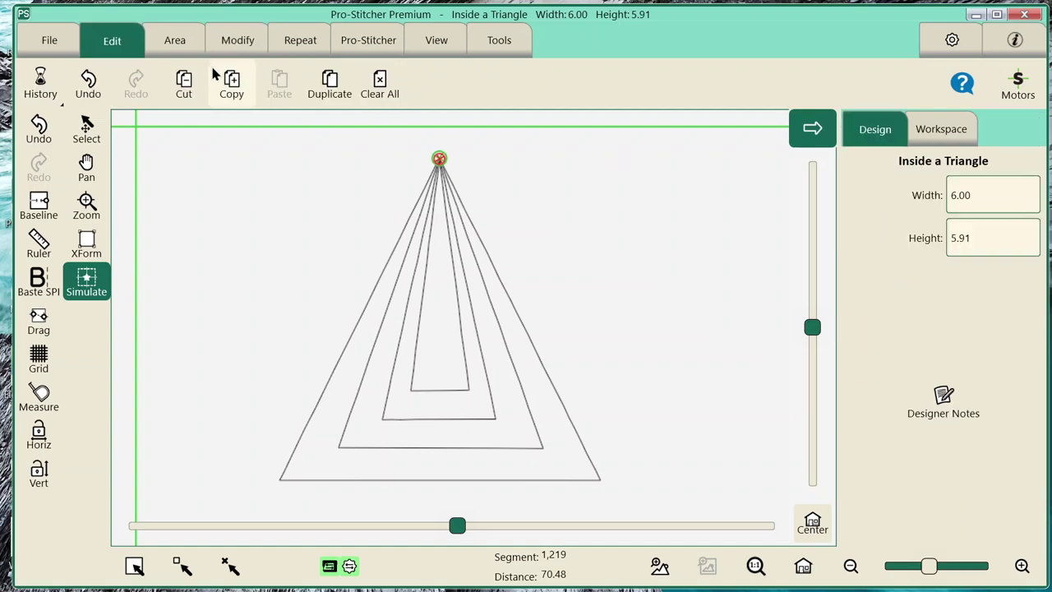
left_click(330, 82)
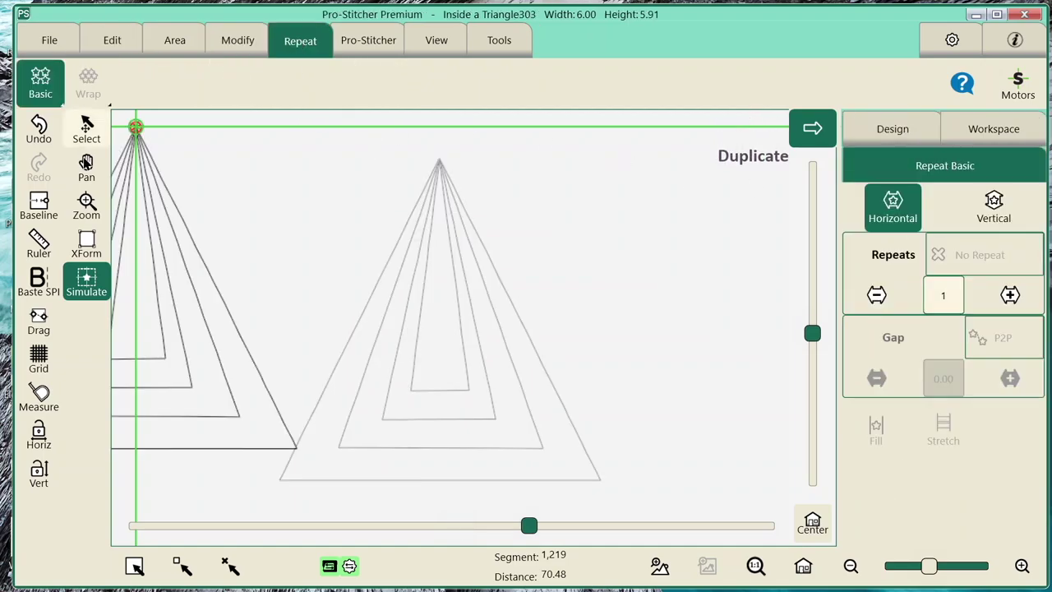
left_click(88, 127)
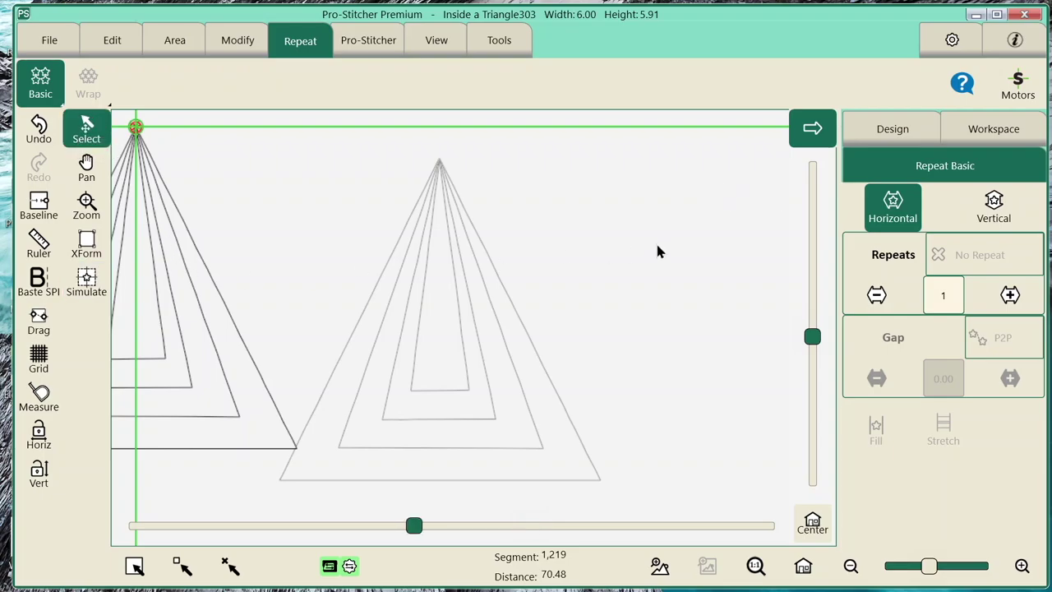
left_click(804, 567)
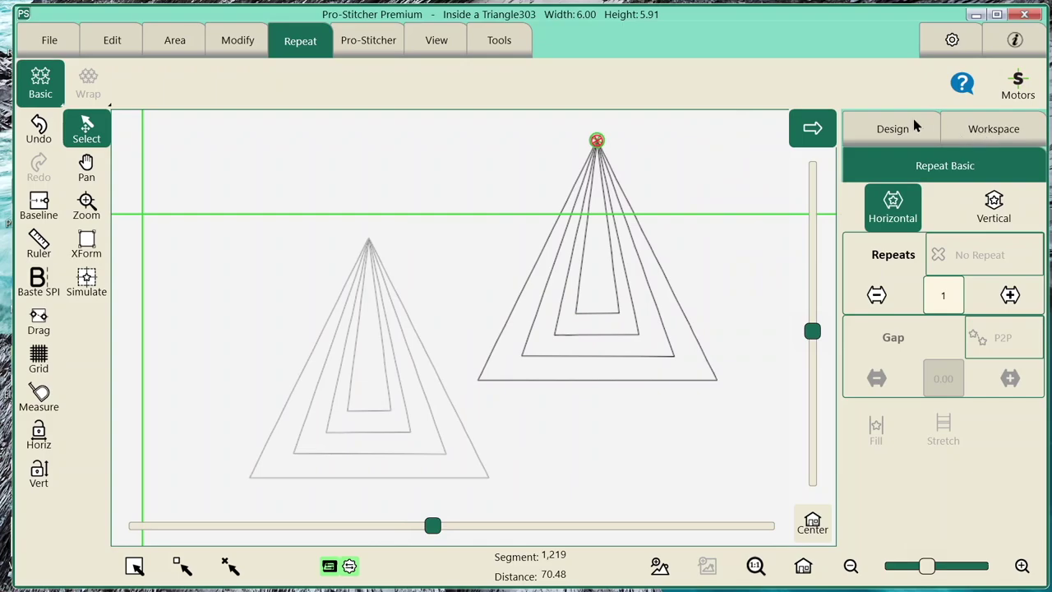
left_click(992, 128)
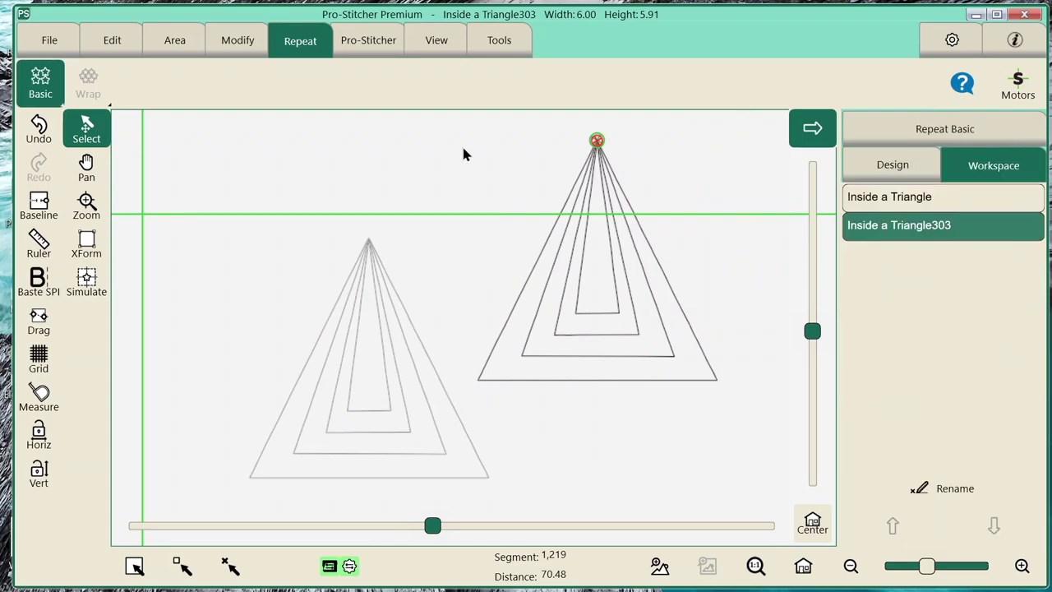
Duplicate the triangle again and drag the new copy to the lower right
left_click(183, 34)
left_click(112, 37)
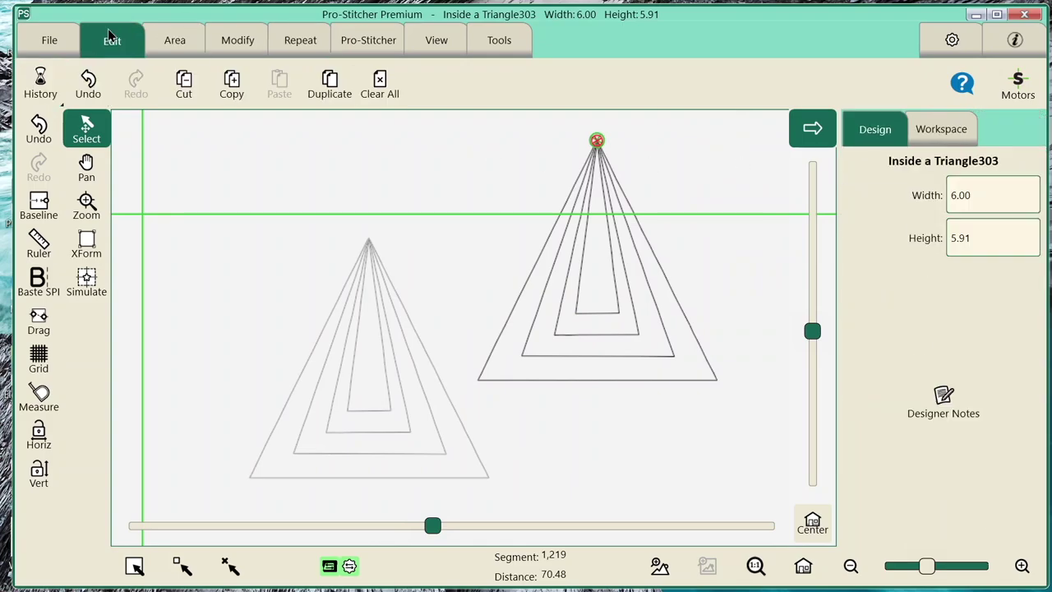
left_click(329, 82)
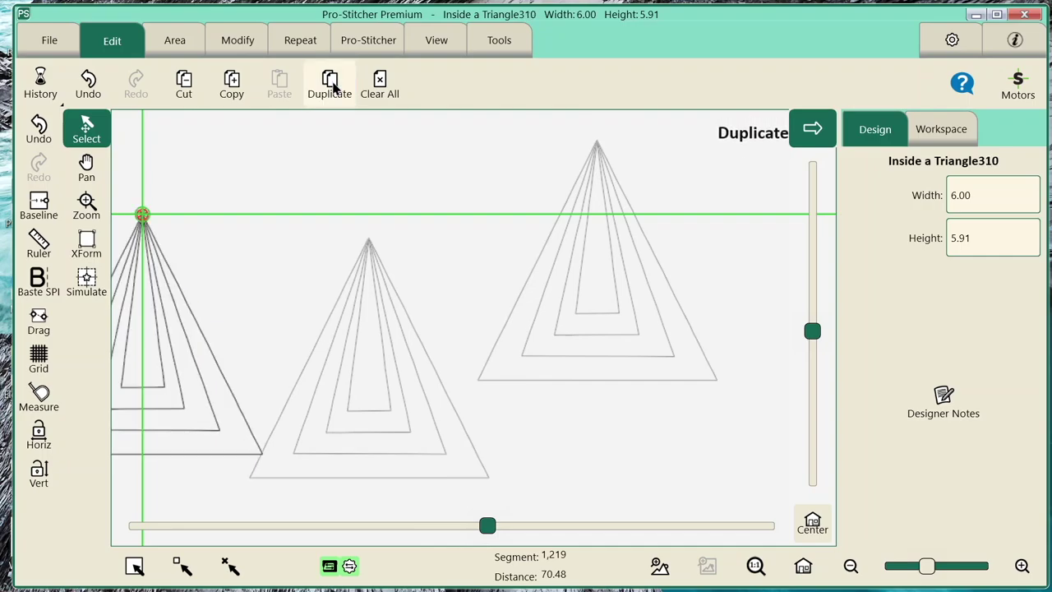
left_click(803, 566)
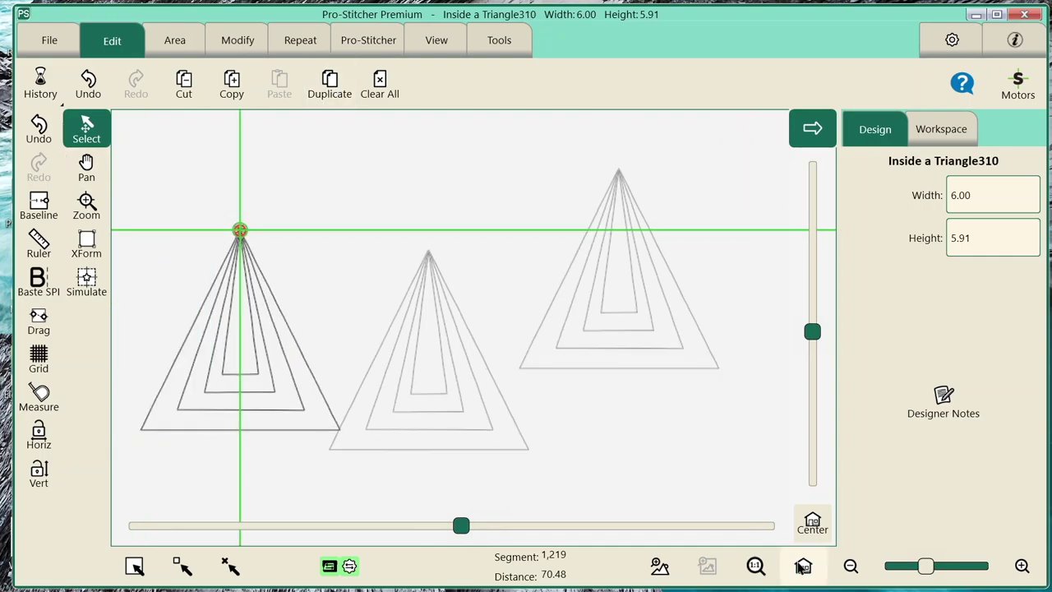
left_click_drag(419, 368, 723, 526)
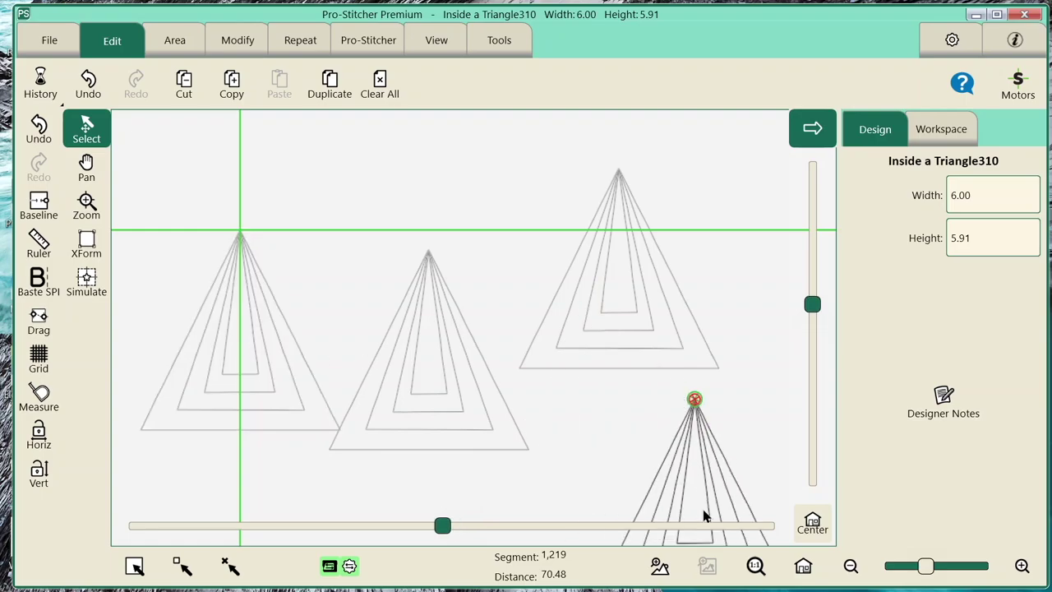
Drag the left triangle downward and shift the upper-left triangle up and left
left_click(250, 382)
left_click_drag(249, 382, 377, 543)
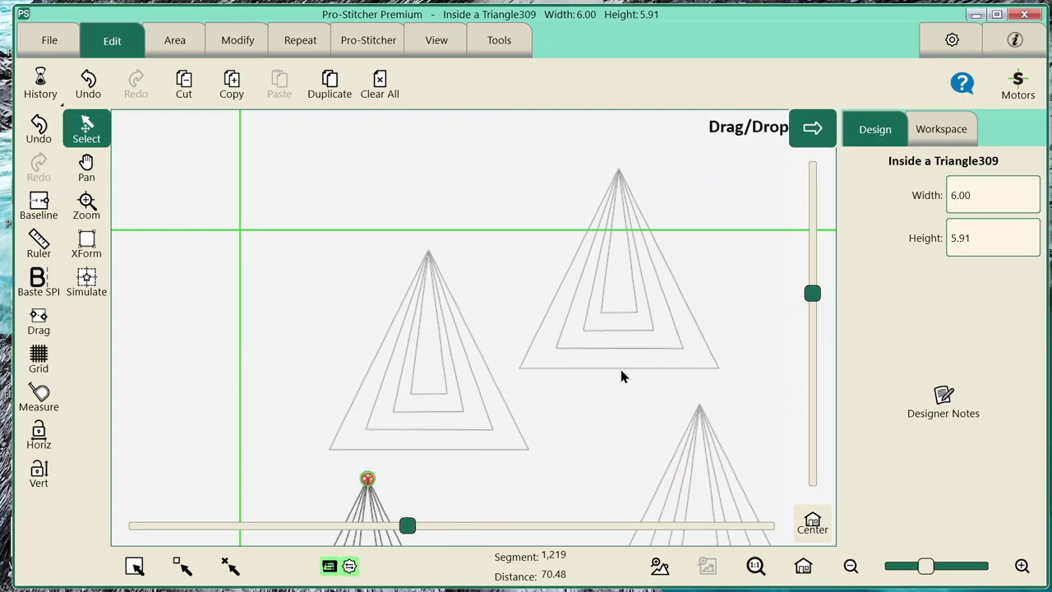
left_click(803, 566)
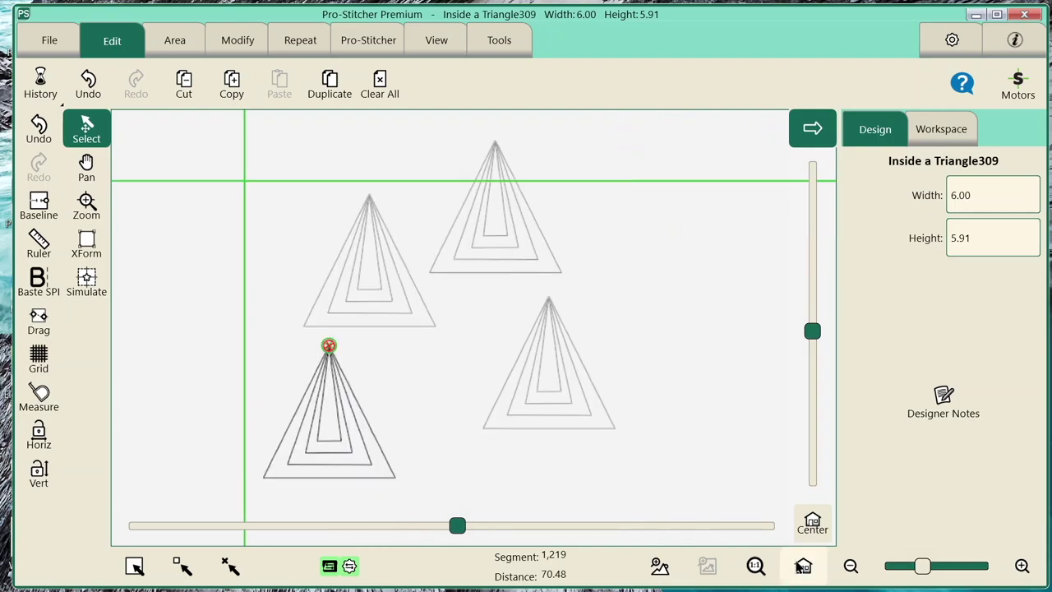
left_click(620, 286)
left_click(386, 272)
left_click_drag(386, 272, 344, 229)
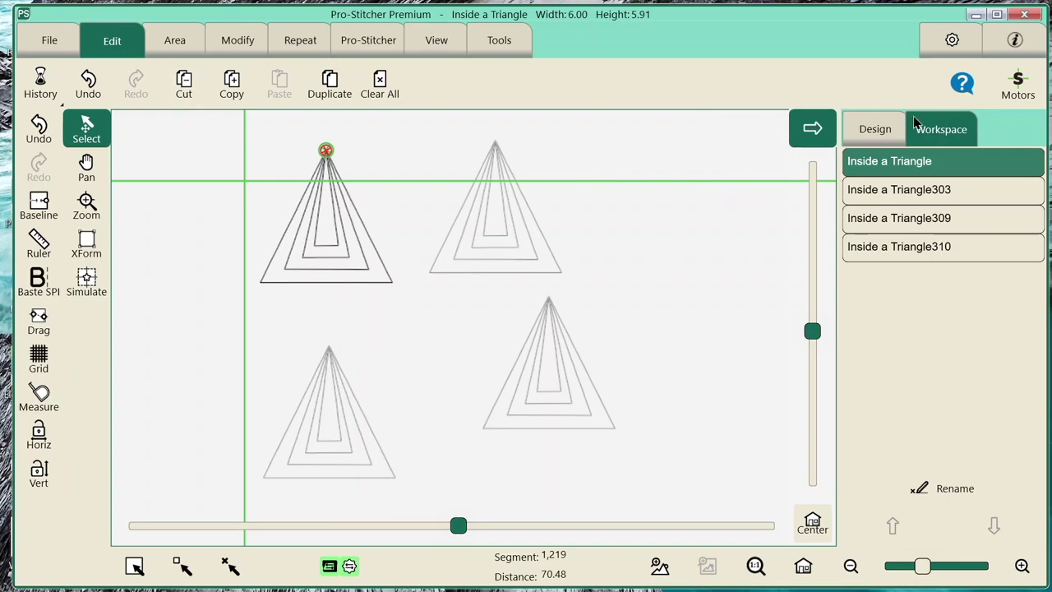
Select both top triangles, turn each 90° counter-clockwise in 45° steps, then back upright
left_click(252, 43)
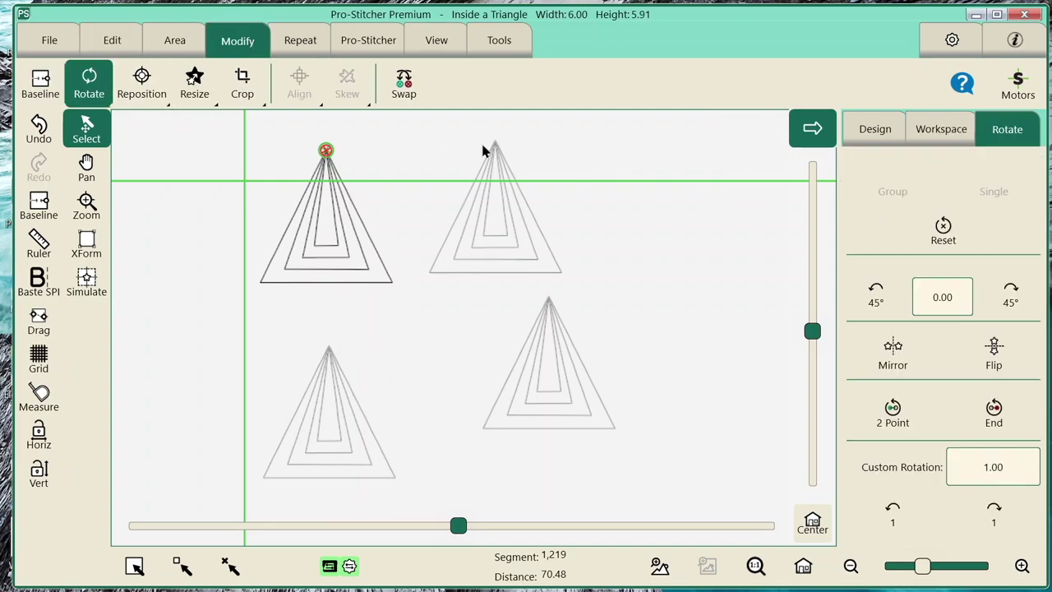
left_click_drag(609, 146, 288, 228)
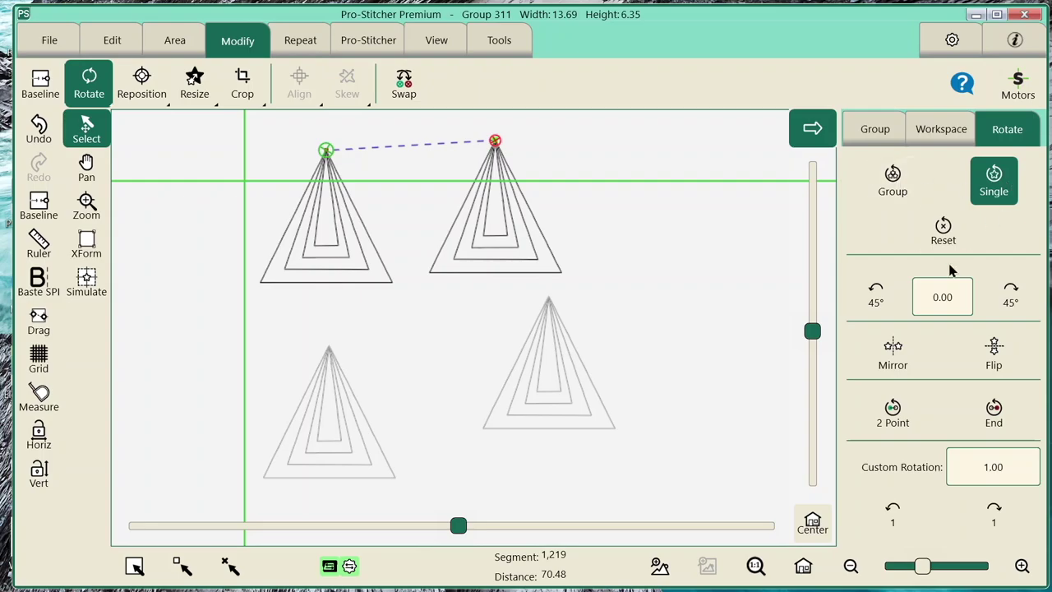
left_click(874, 293)
left_click(869, 299)
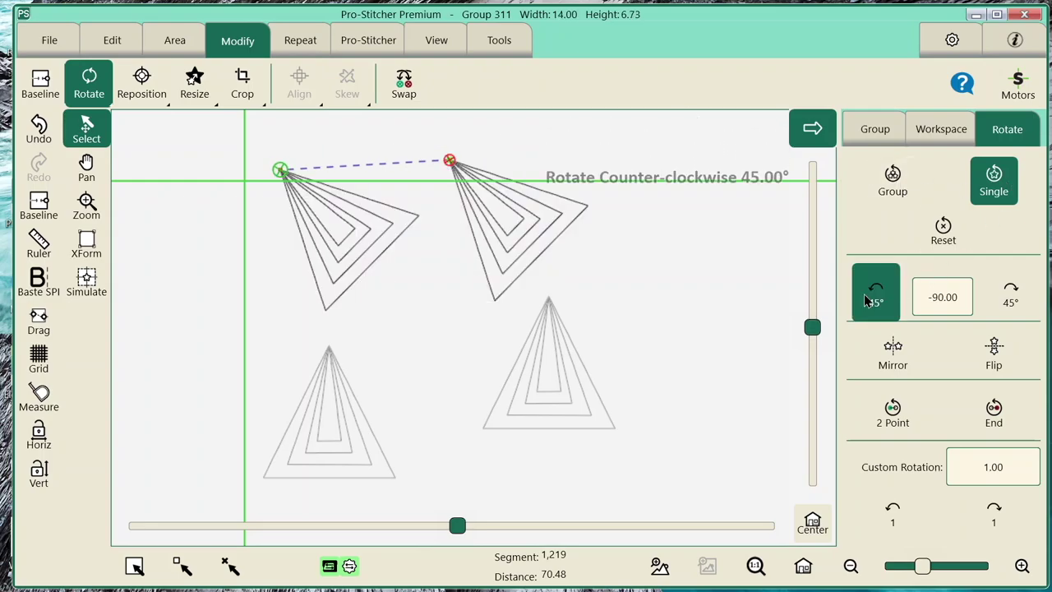
left_click(1011, 298)
left_click(1011, 297)
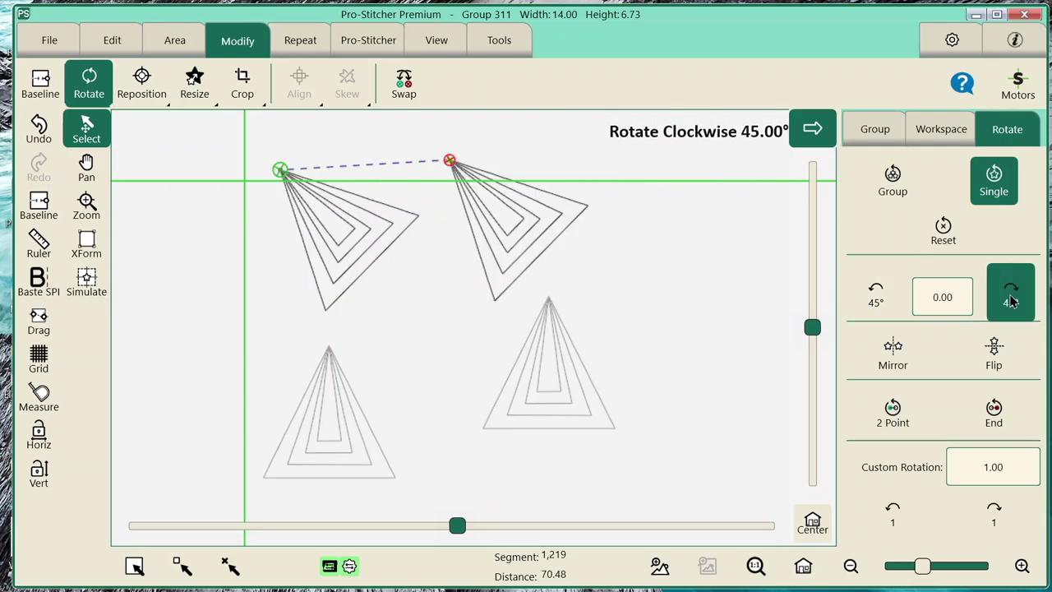
Switch to Group mode and rotate the pair counter-clockwise in 45° steps to -180°
left_click(894, 197)
left_click(876, 296)
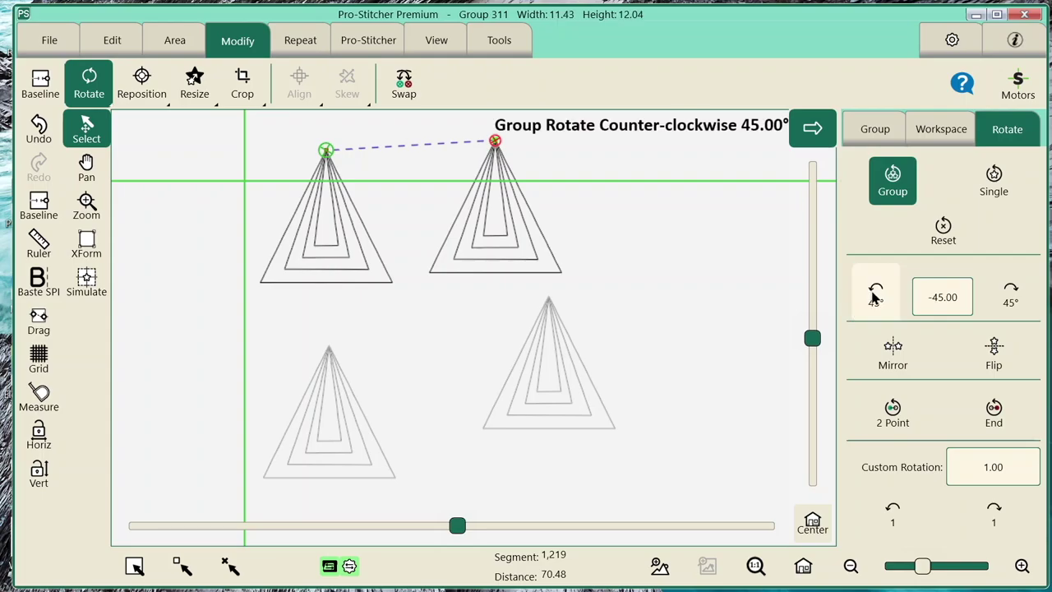
left_click(874, 299)
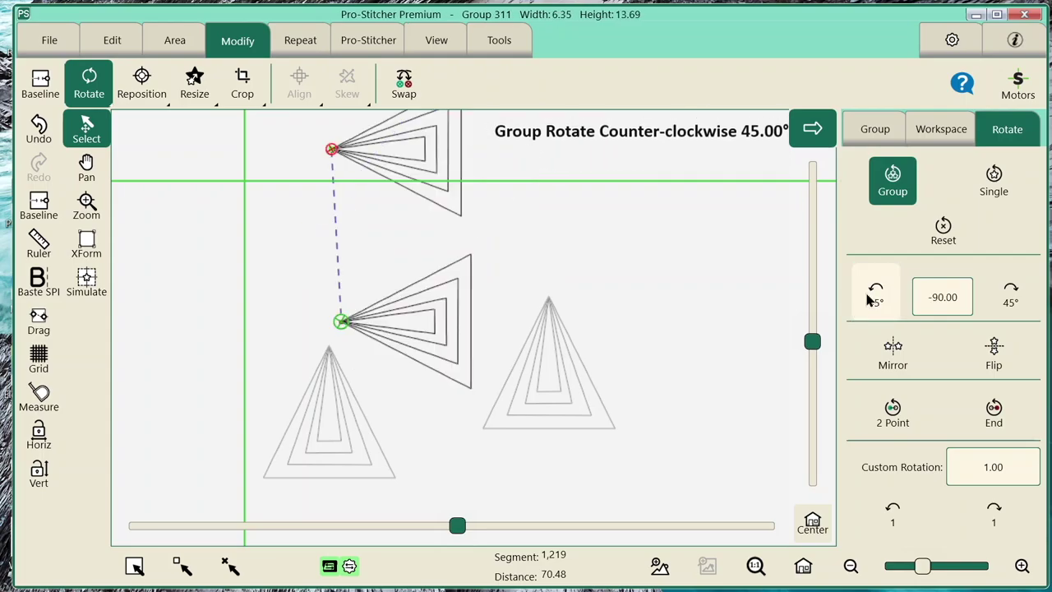
left_click(872, 299)
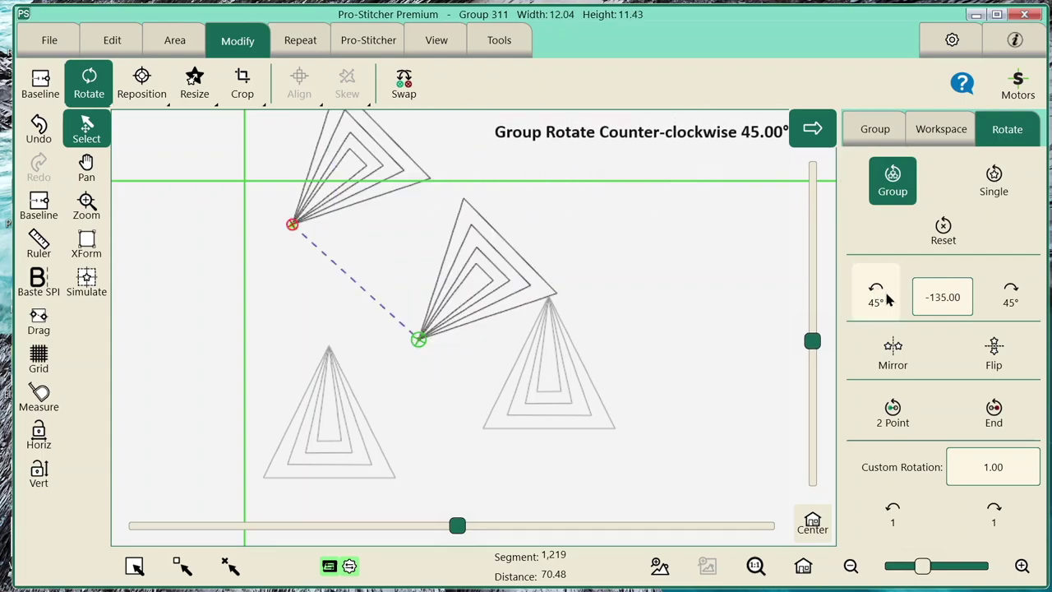
left_click(886, 300)
Rotate the group clockwise in four 45° steps back to 0°
left_click(940, 132)
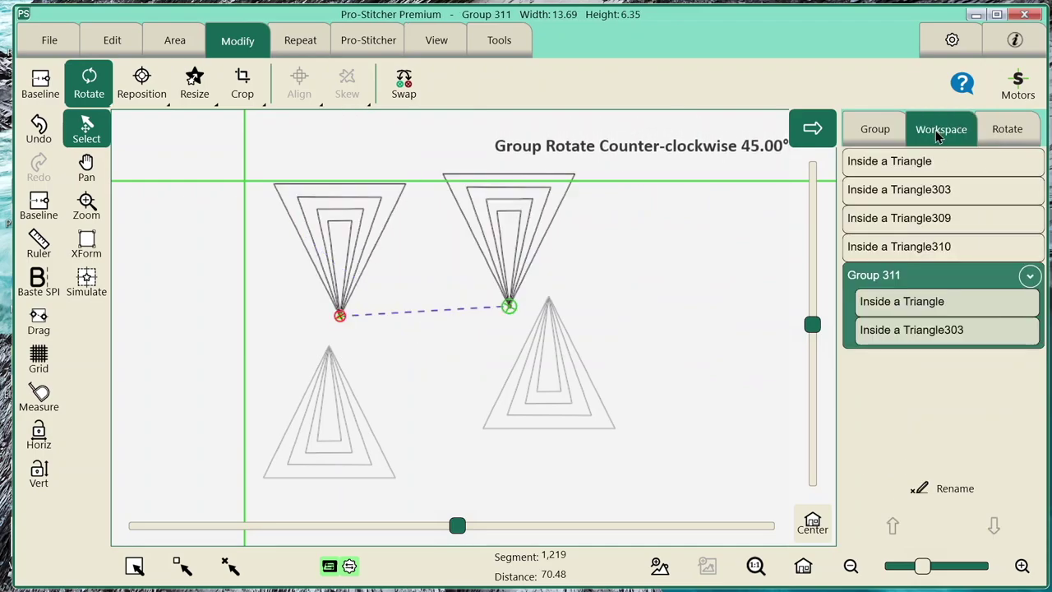
left_click(992, 132)
left_click(1012, 294)
left_click(1012, 294)
left_click(1012, 295)
left_click(1012, 294)
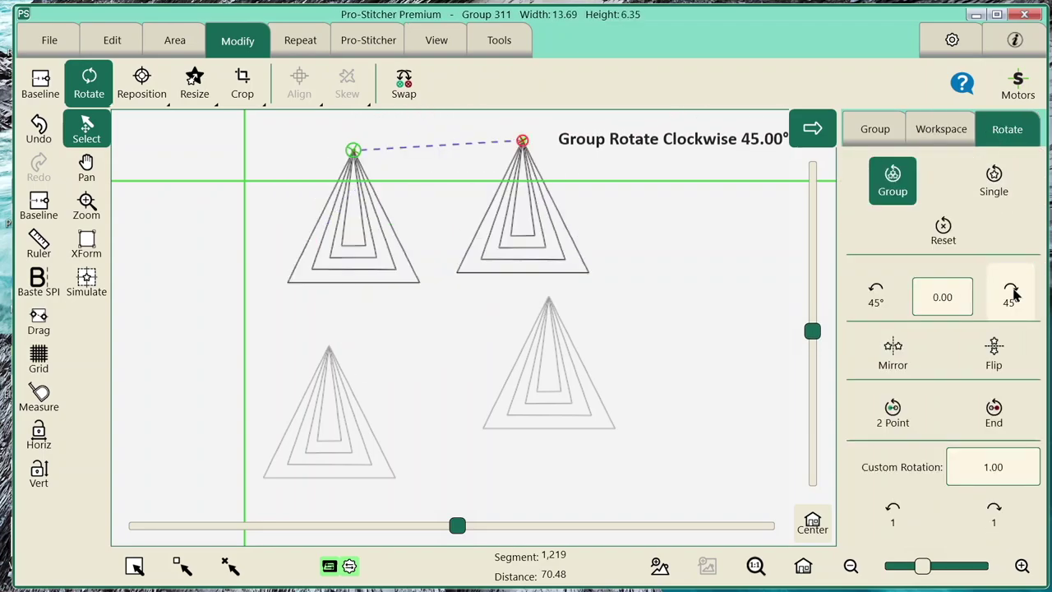
Compare Single and Group 45° turns, restore upright, then drag the lower-right triangle left
left_click(993, 177)
left_click(878, 291)
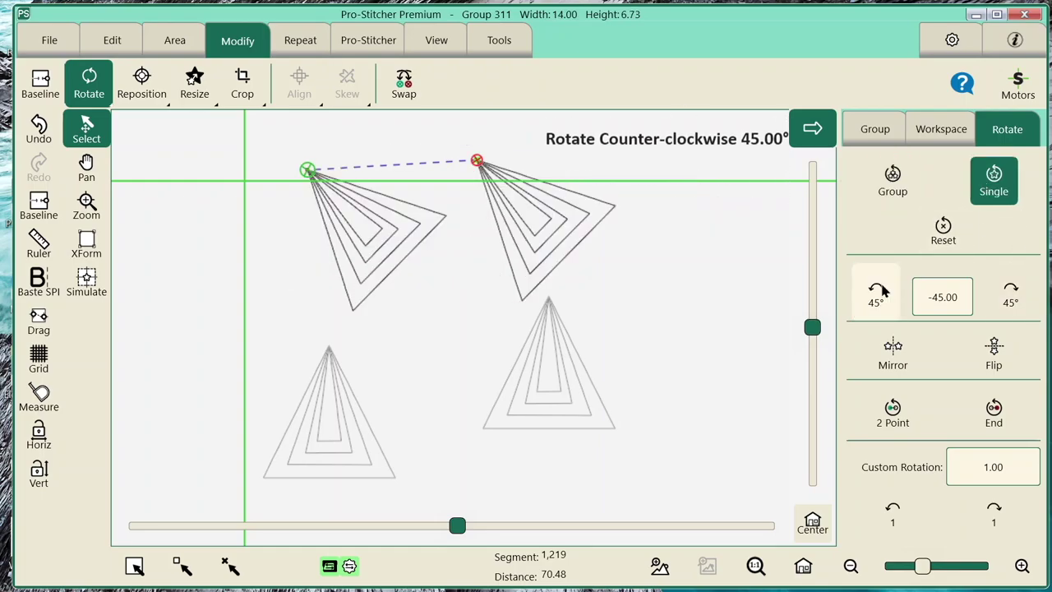
left_click(892, 174)
left_click(876, 292)
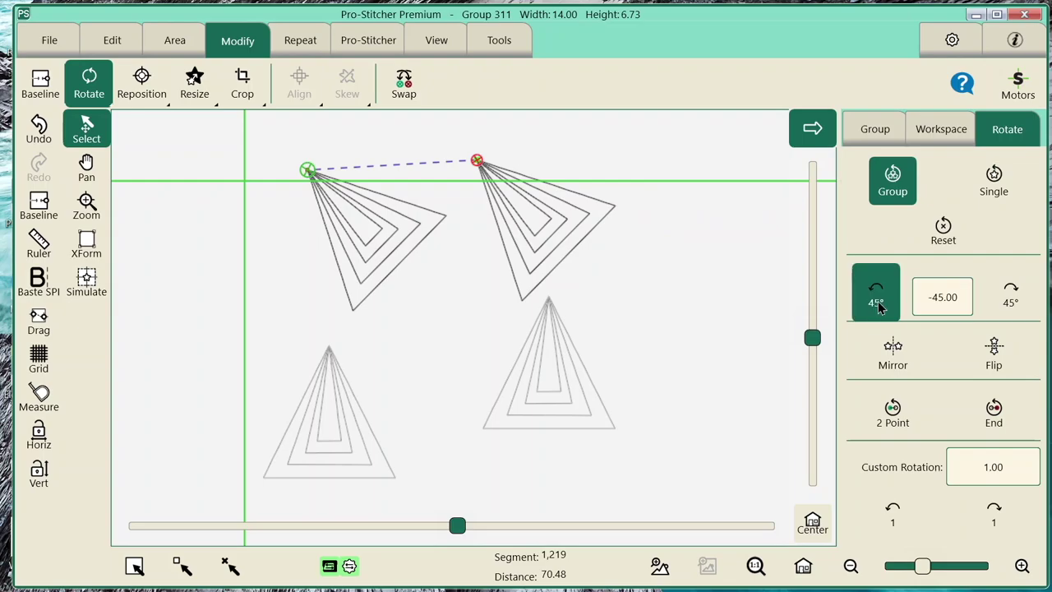
left_click(1011, 291)
left_click(993, 181)
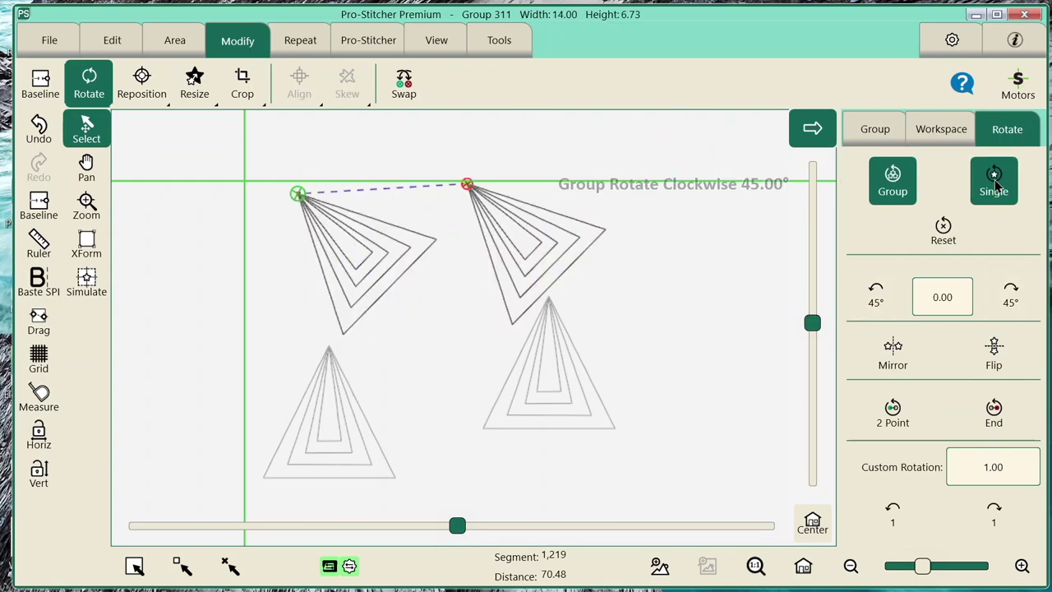
left_click(1012, 288)
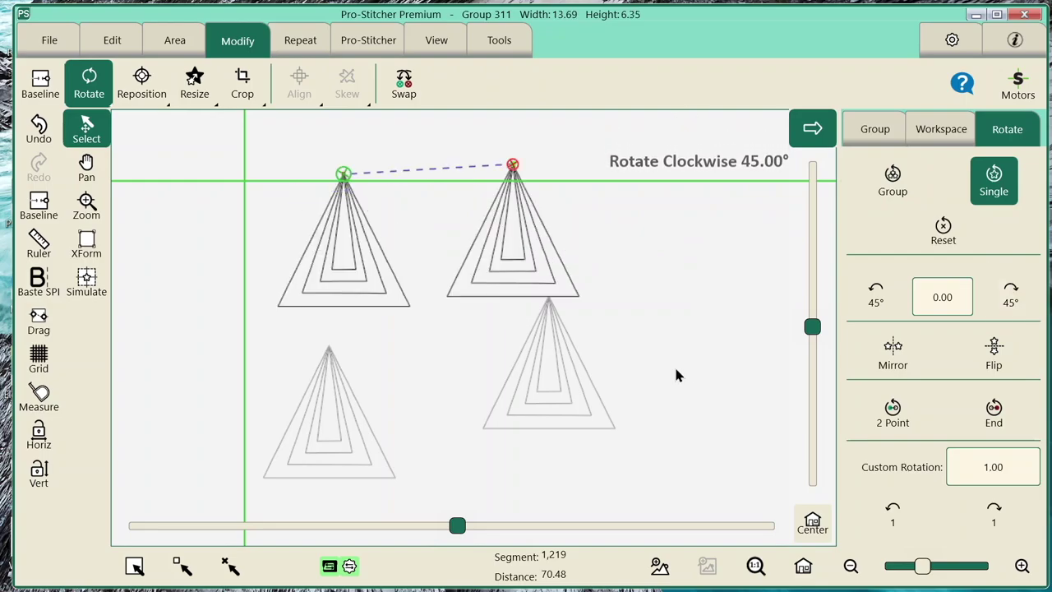
left_click(538, 339)
left_click_drag(545, 364, 516, 395)
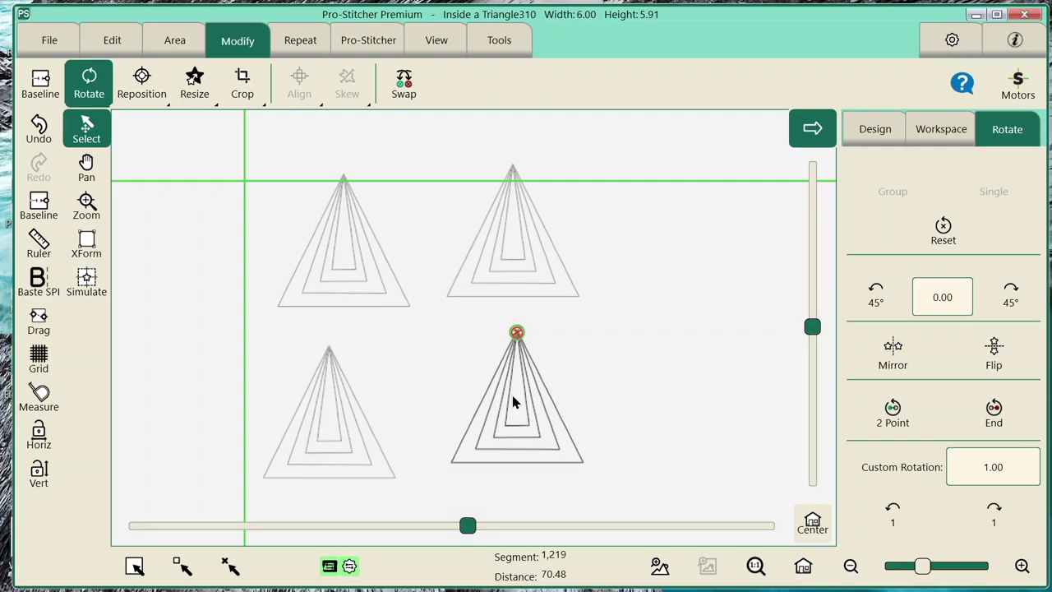
Nudge the bottom-left and top-right triangles into alignment, then marquee-select all four
left_click(351, 418)
left_click_drag(351, 418, 361, 403)
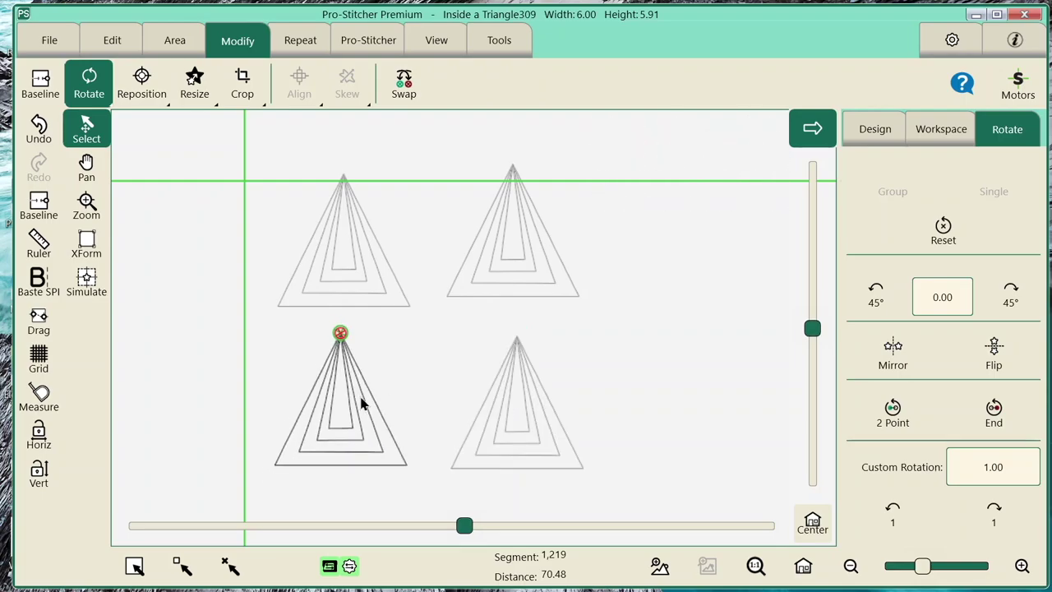
left_click(506, 238)
left_click_drag(510, 248, 517, 257)
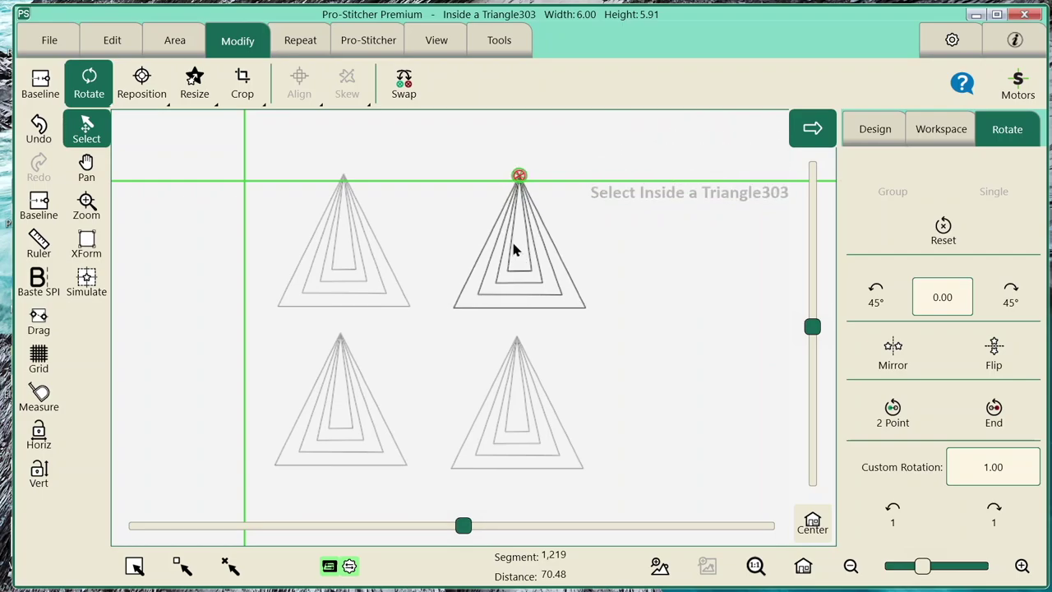
left_click(595, 200)
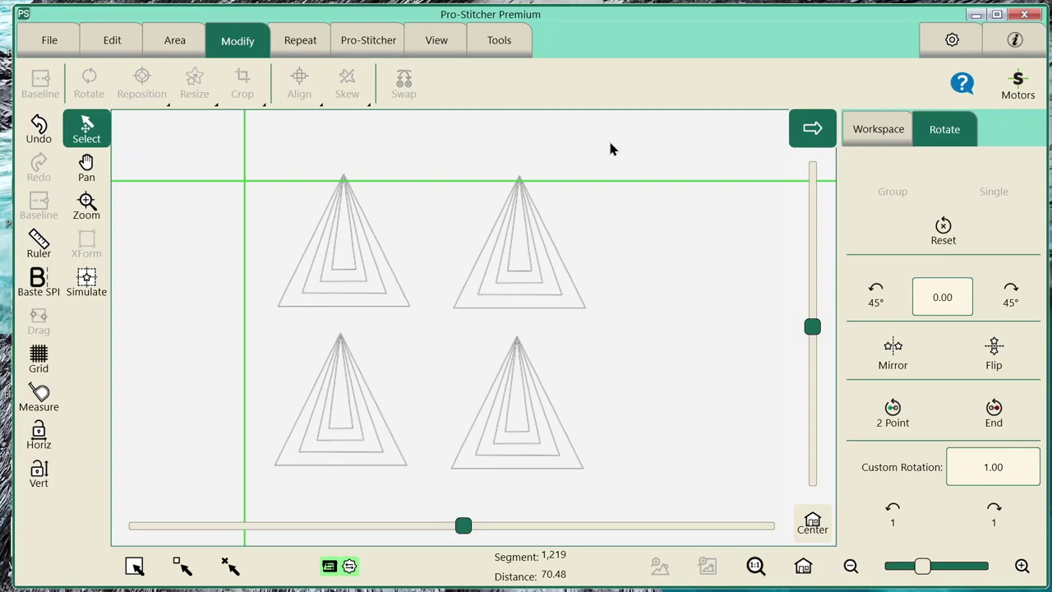
left_click_drag(610, 148, 287, 446)
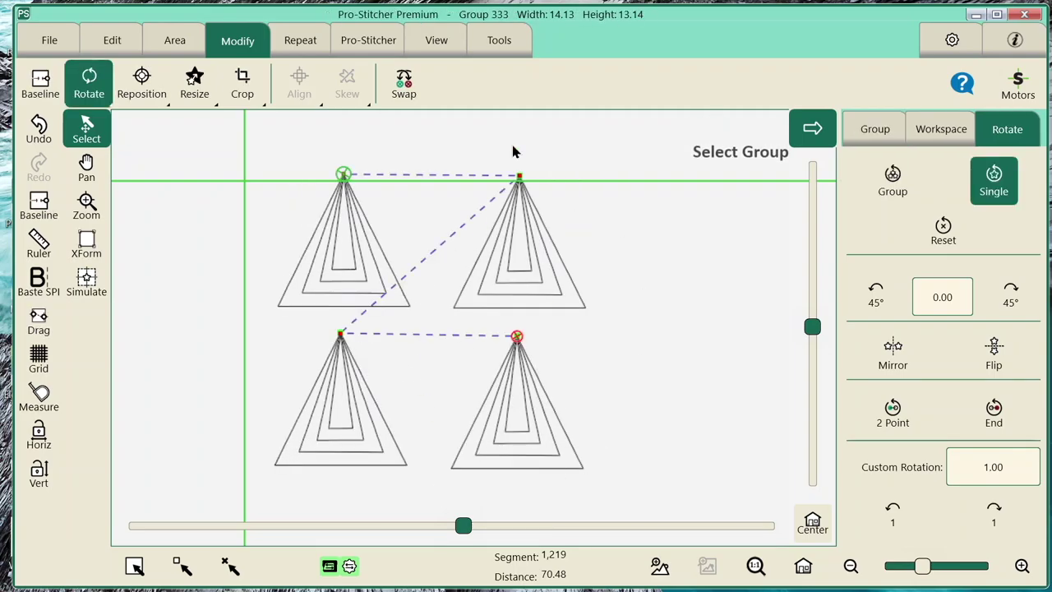
Turn each triangle individually to 90° counter-clockwise in 45° steps, then back upright
left_click(873, 290)
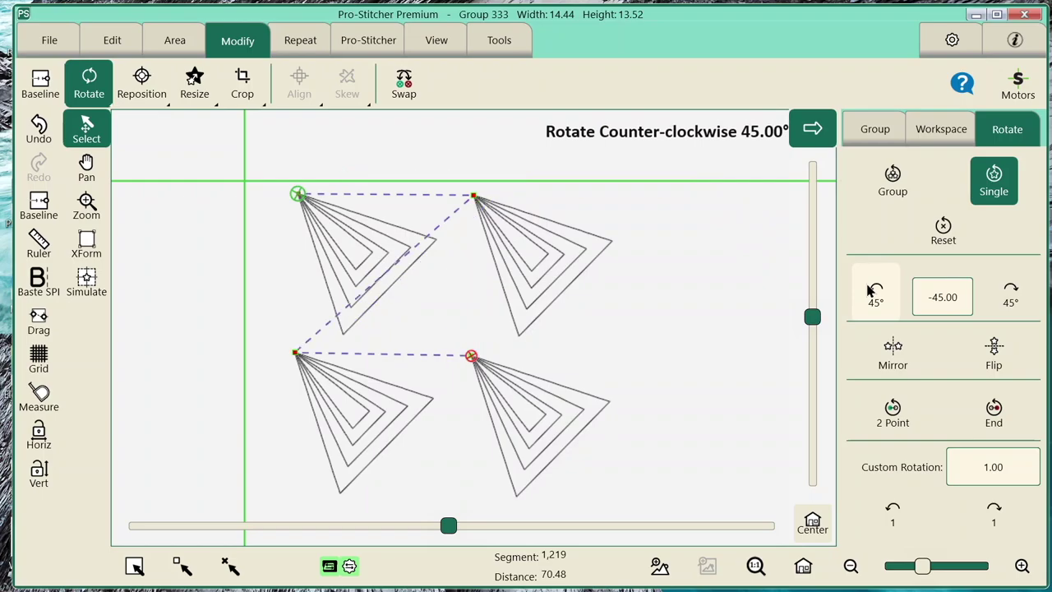
left_click(873, 290)
left_click(1011, 292)
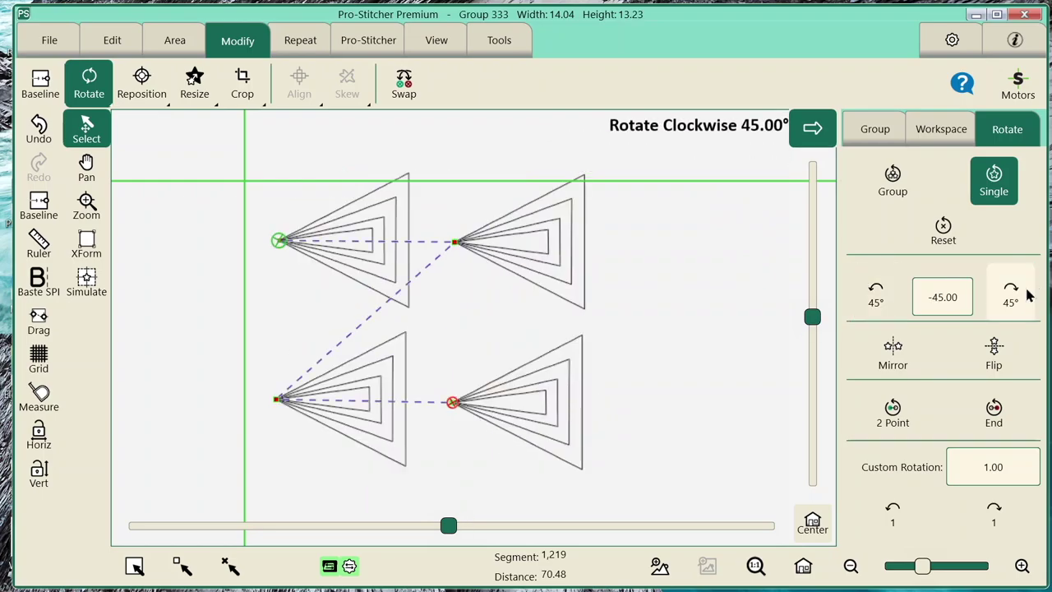
left_click(1011, 292)
Rotate all four as a group to 90° and back, Reset, and return to Single mode
left_click(888, 180)
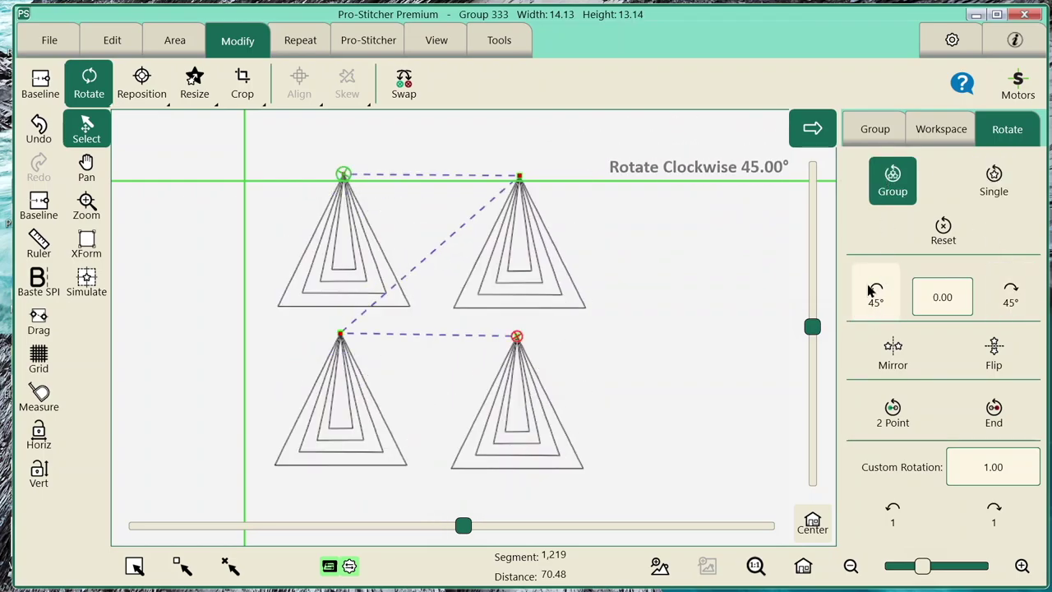
left_click(873, 290)
left_click(873, 289)
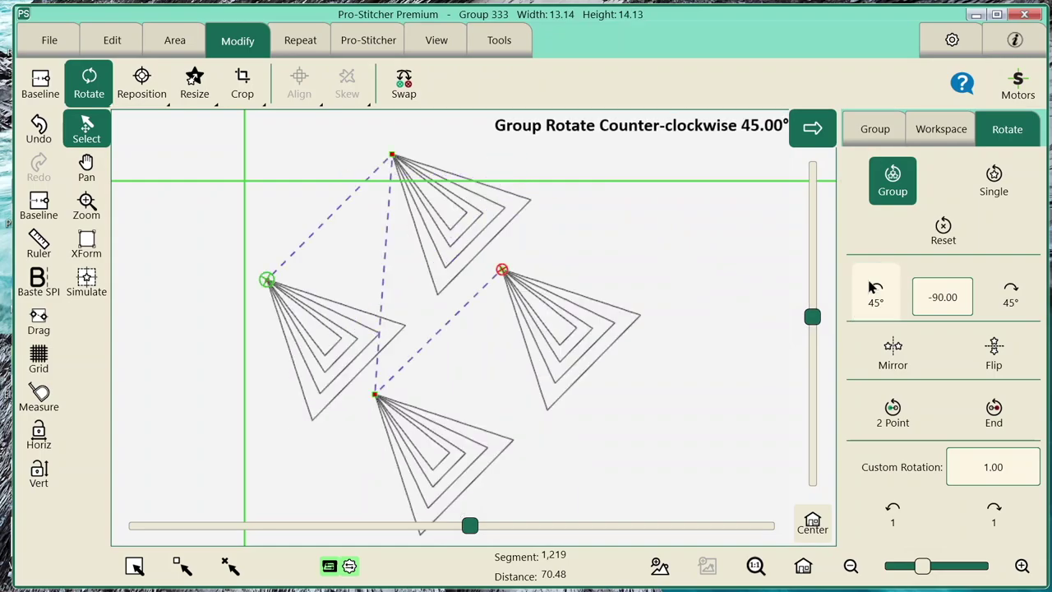
left_click(1013, 294)
left_click(1016, 297)
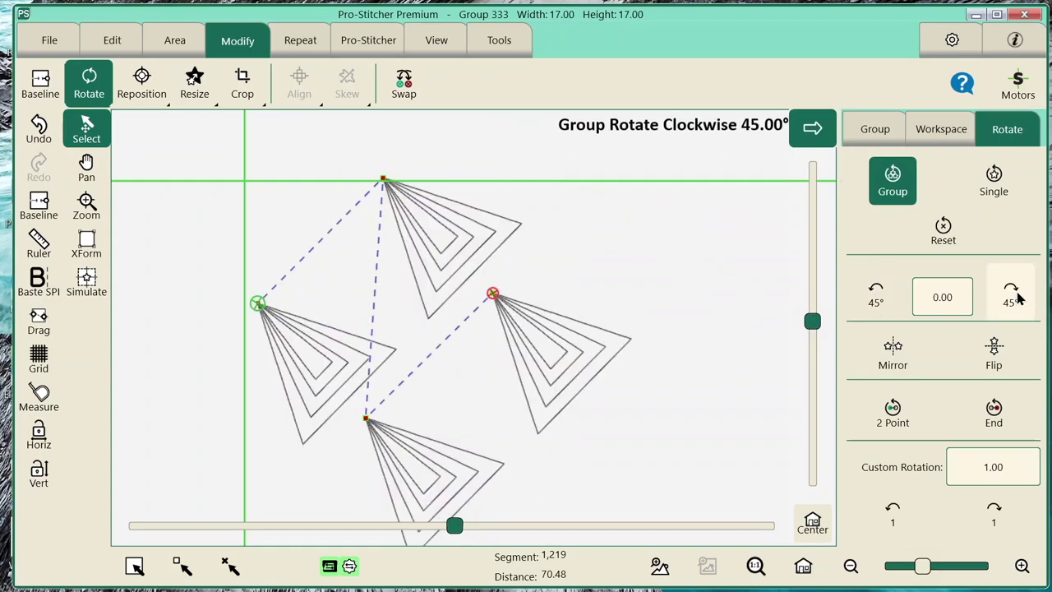
left_click(947, 241)
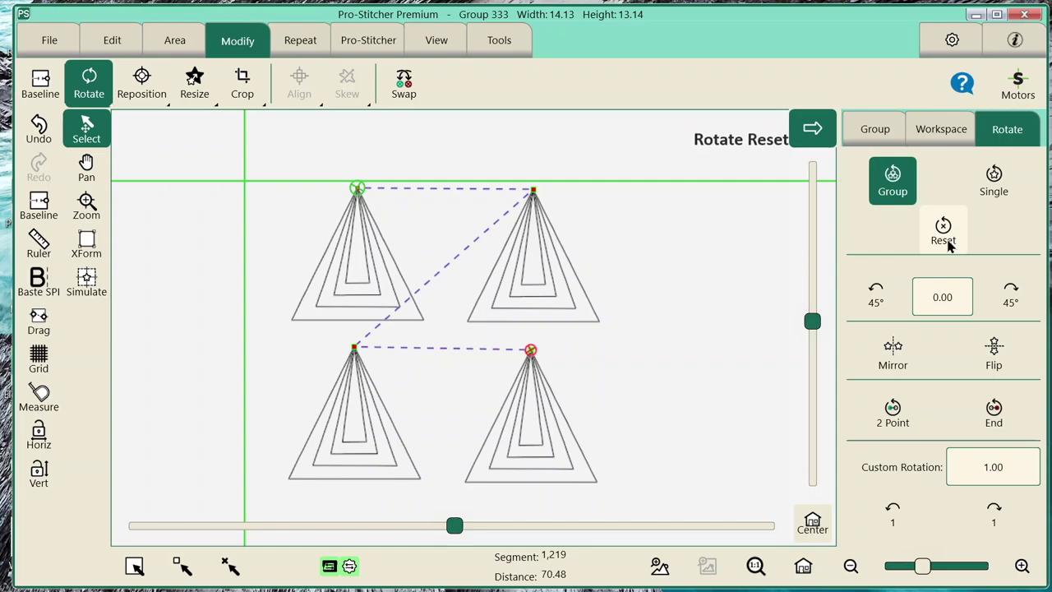
left_click(989, 186)
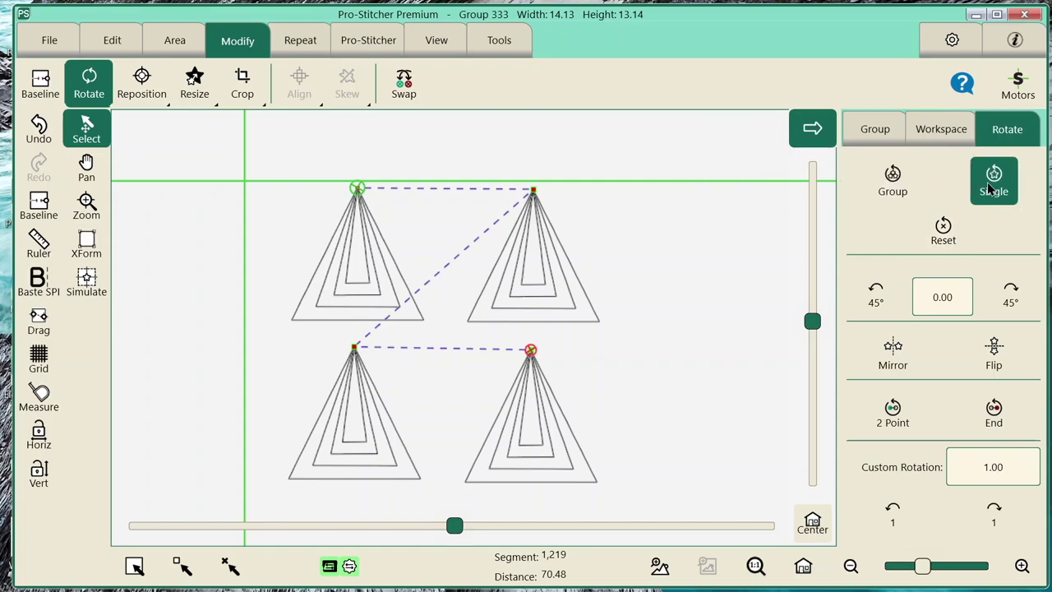
left_click(759, 215)
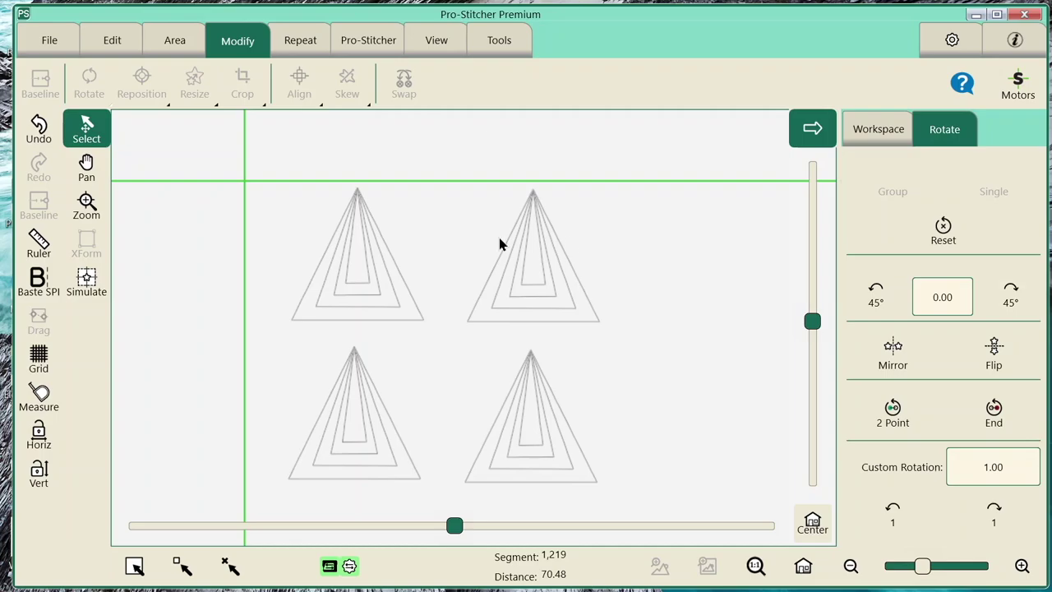
Turn the top-left triangle 45° counter-clockwise and back upright
left_click(352, 262)
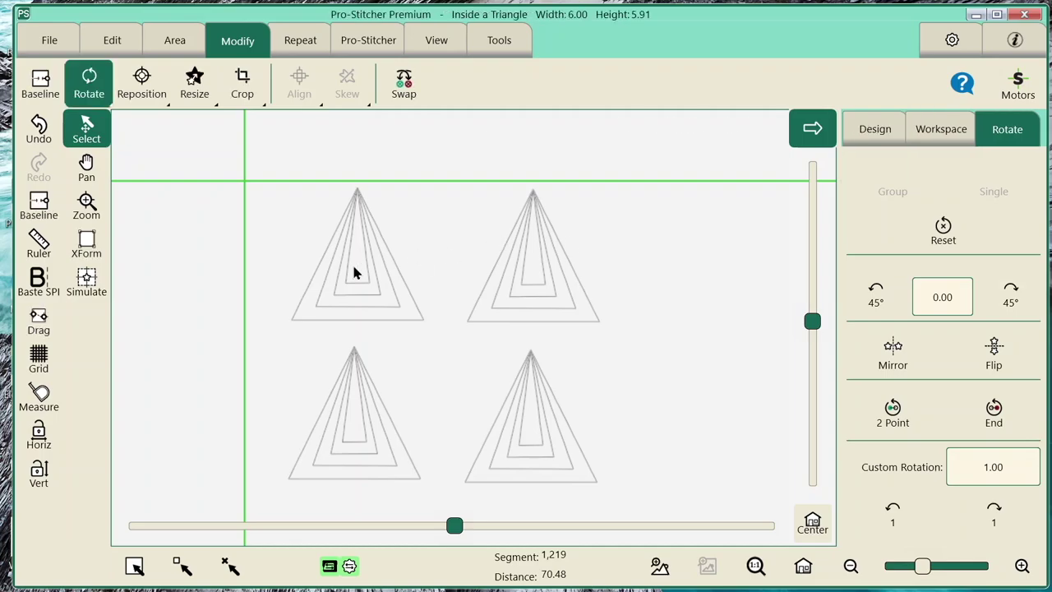
left_click(876, 294)
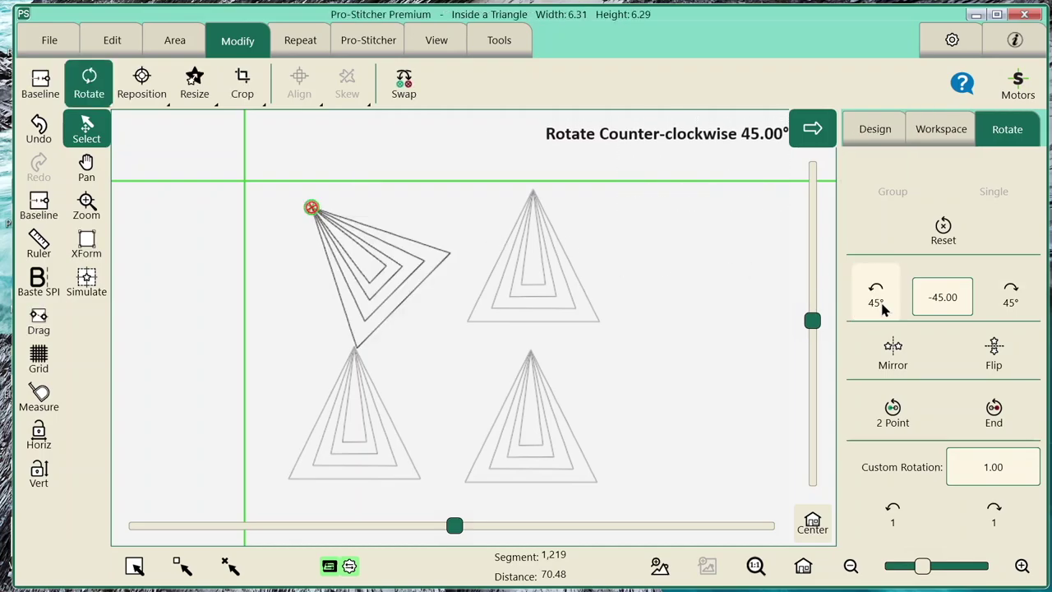
left_click(1010, 296)
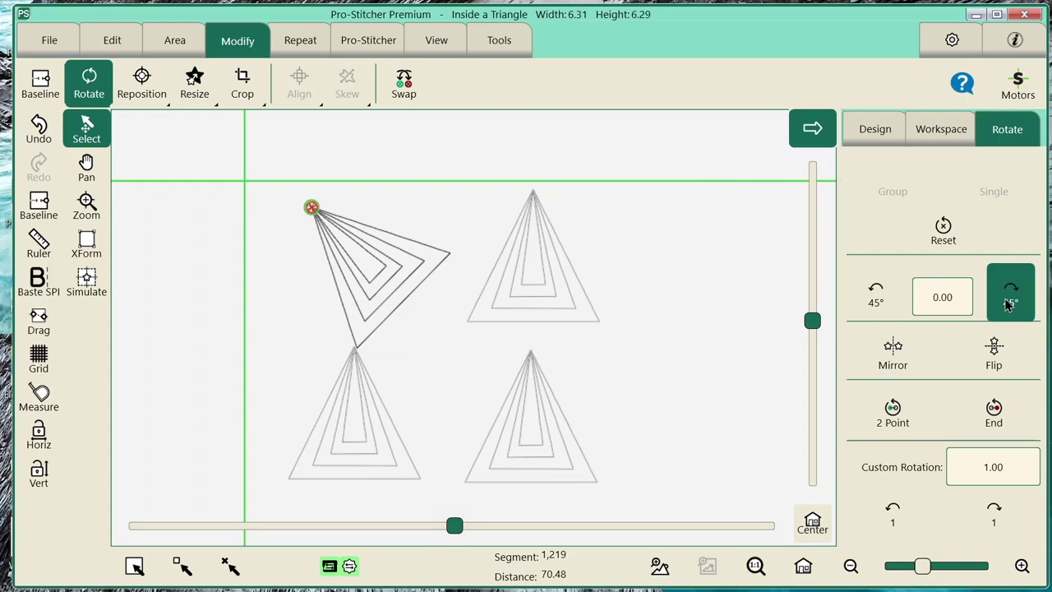
Rotate the top-left triangle to a typed 180° angle, then reset it to 0°
left_click(944, 297)
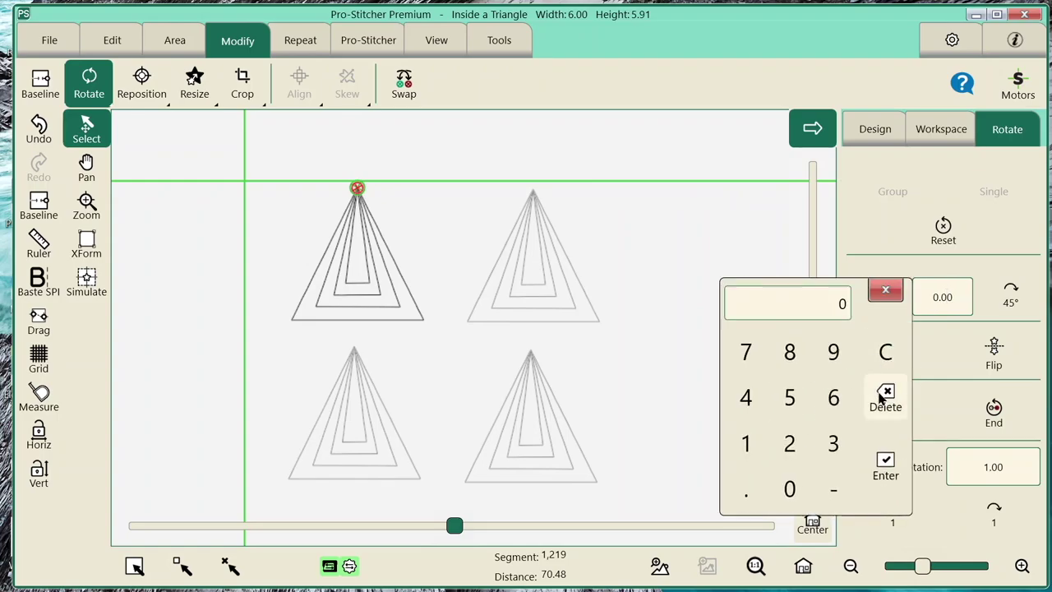
left_click(745, 444)
left_click(790, 351)
left_click(789, 487)
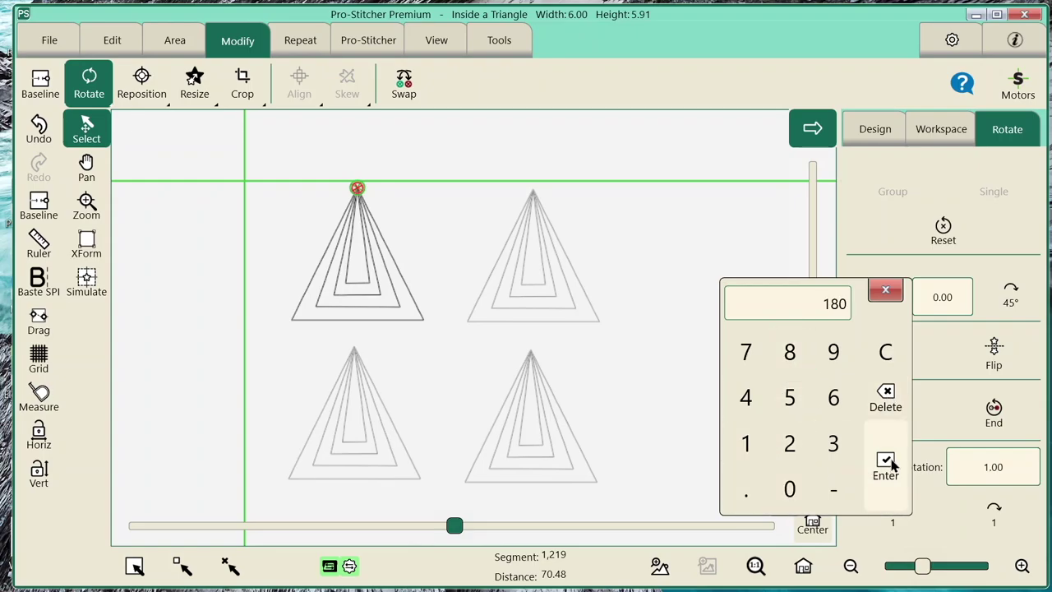
left_click(885, 466)
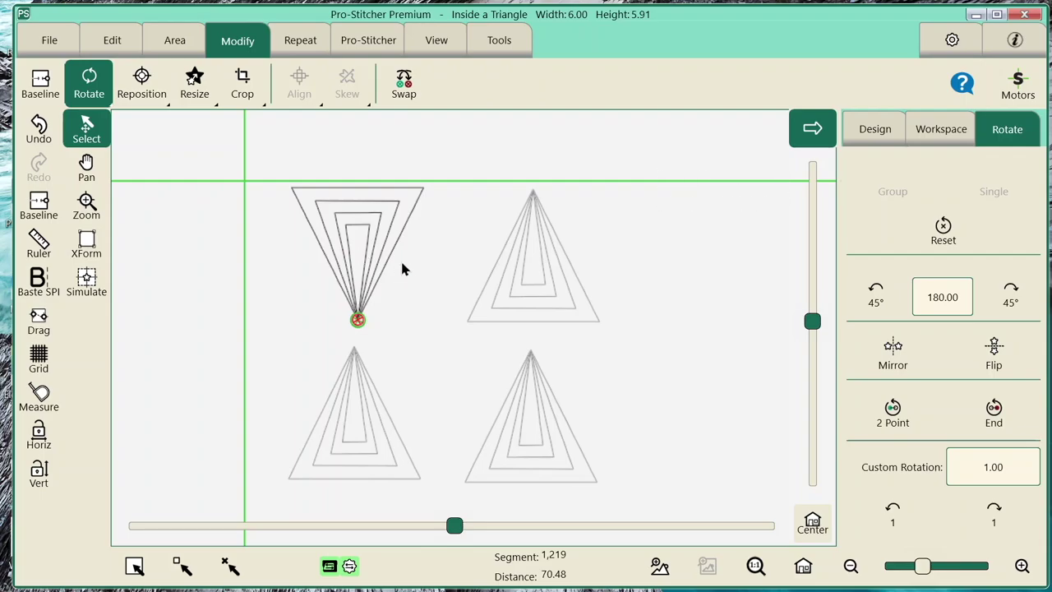
left_click(942, 230)
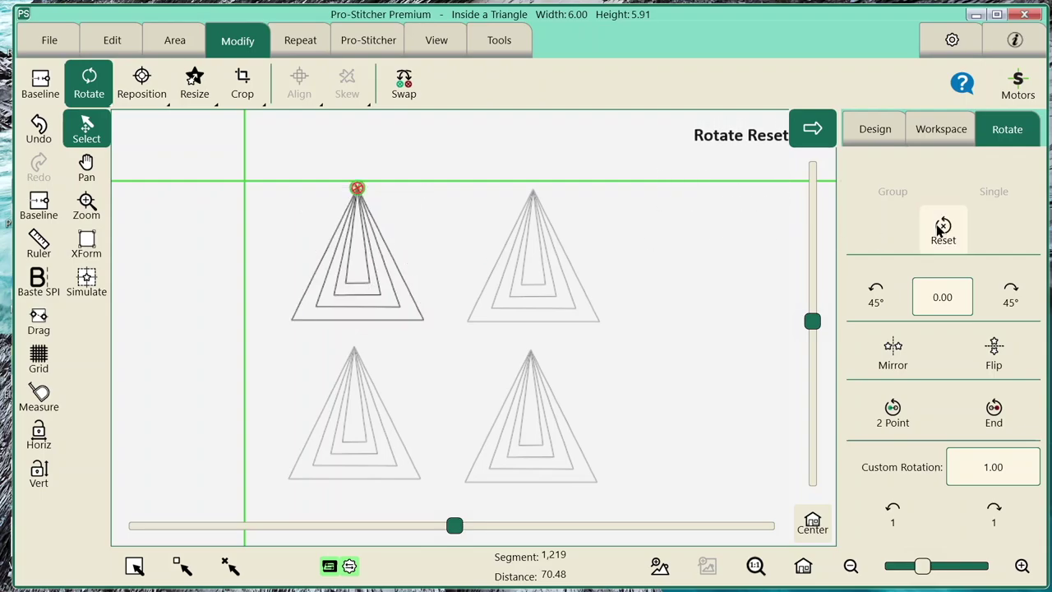
right_click(943, 298)
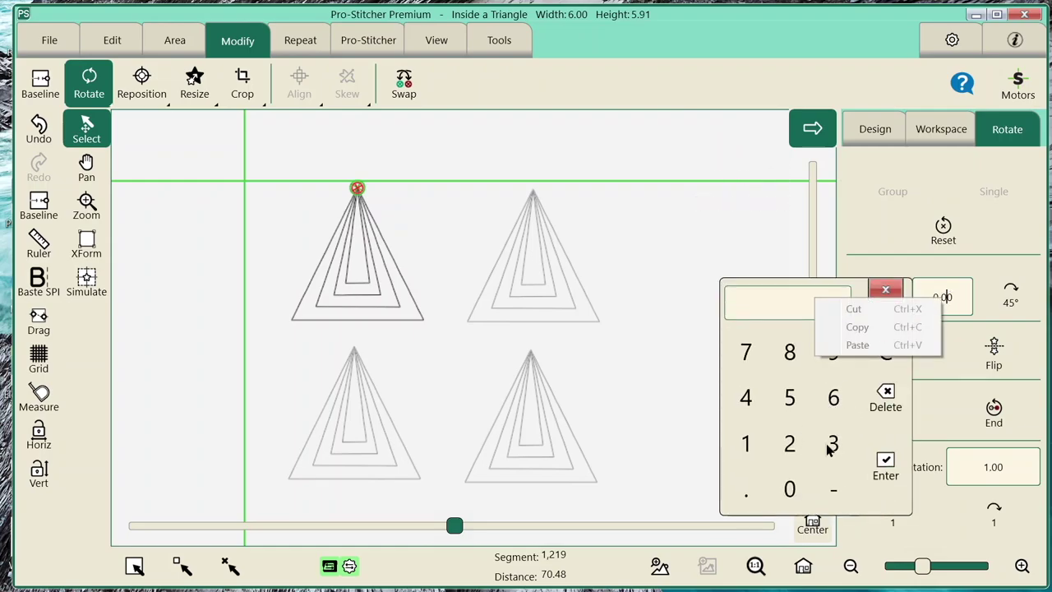
Rotate the triangle to a typed 33.33° angle, then reset it upright
left_click(831, 445)
left_click(832, 445)
left_click(746, 489)
left_click(833, 445)
left_click(833, 444)
left_click(886, 465)
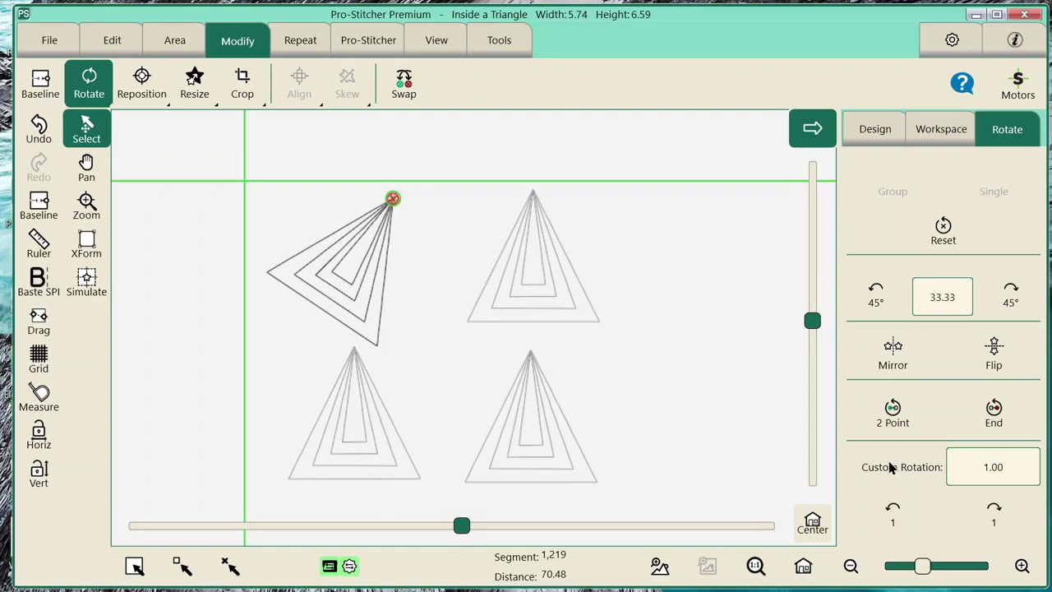
left_click(945, 238)
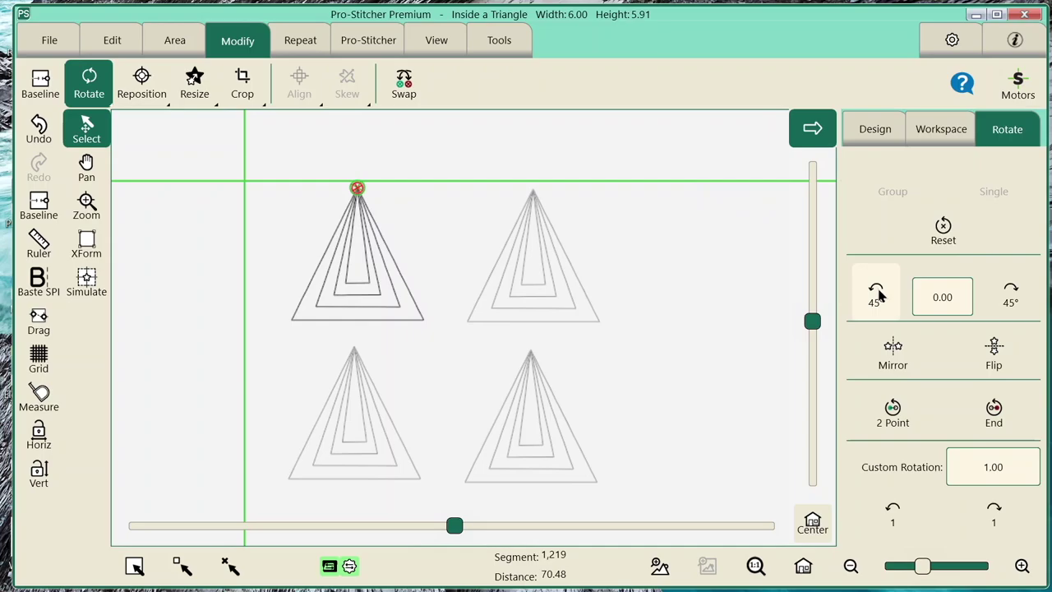
After 45° trials both ways, leave the top-left triangle rotated 45° clockwise
left_click(877, 292)
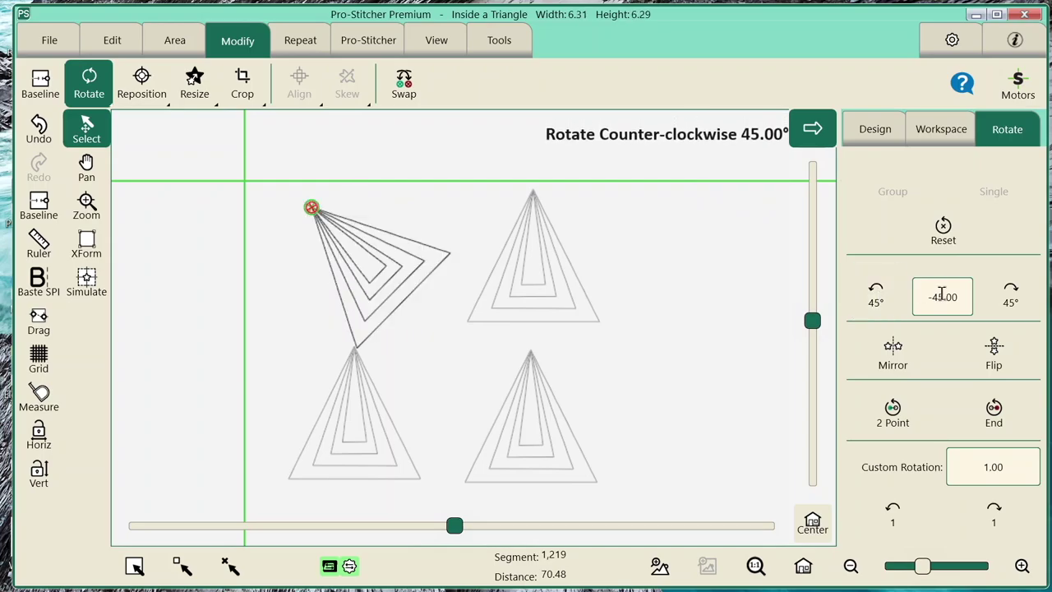
left_click(1011, 296)
left_click(1011, 297)
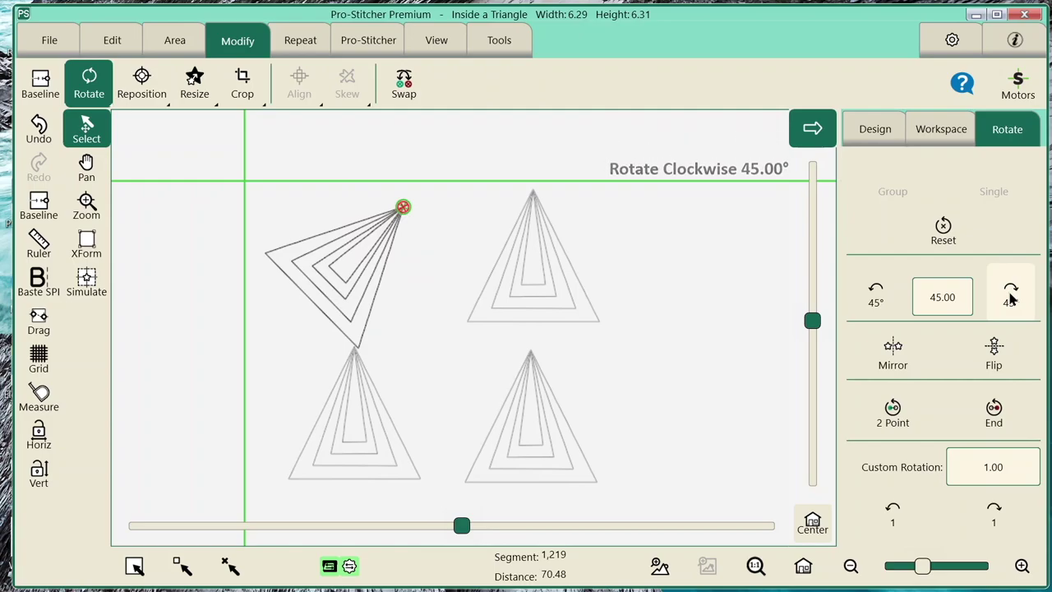
left_click(877, 292)
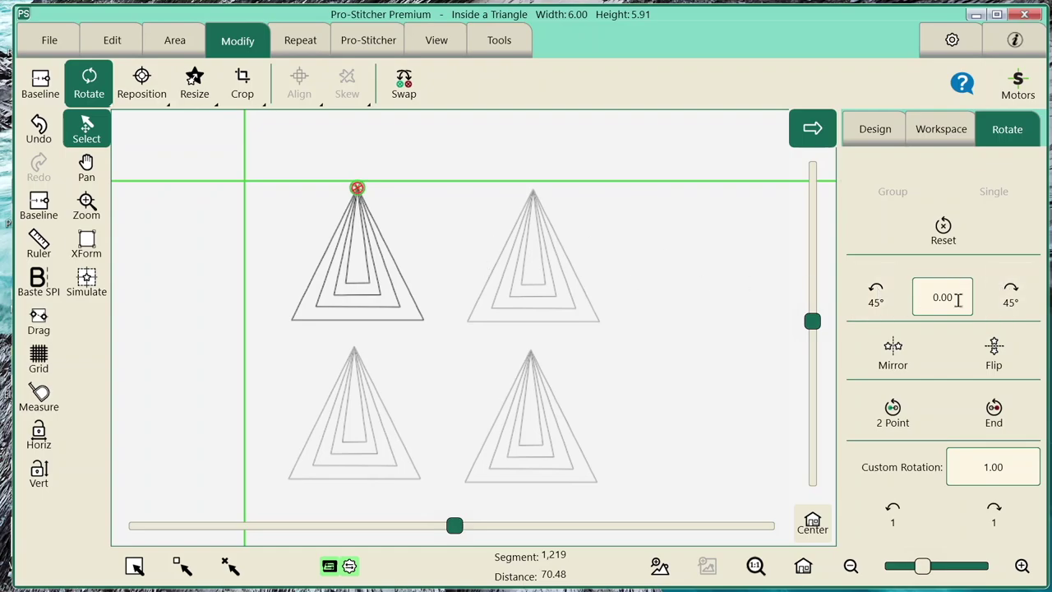
left_click(1010, 294)
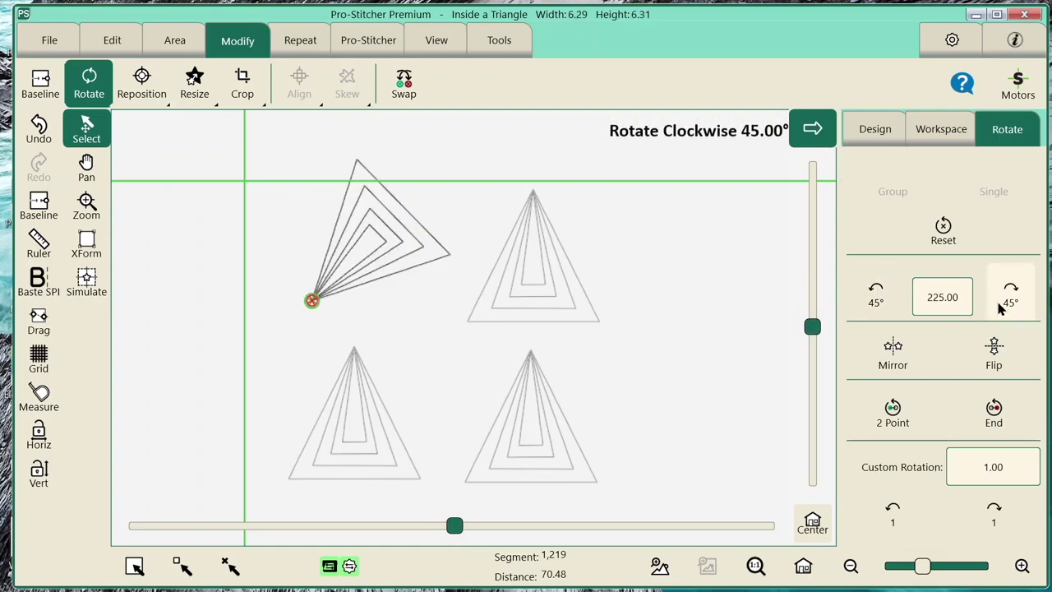
Reselect the rotated triangle, set its position as the Baseline, then undo it
left_click(529, 294)
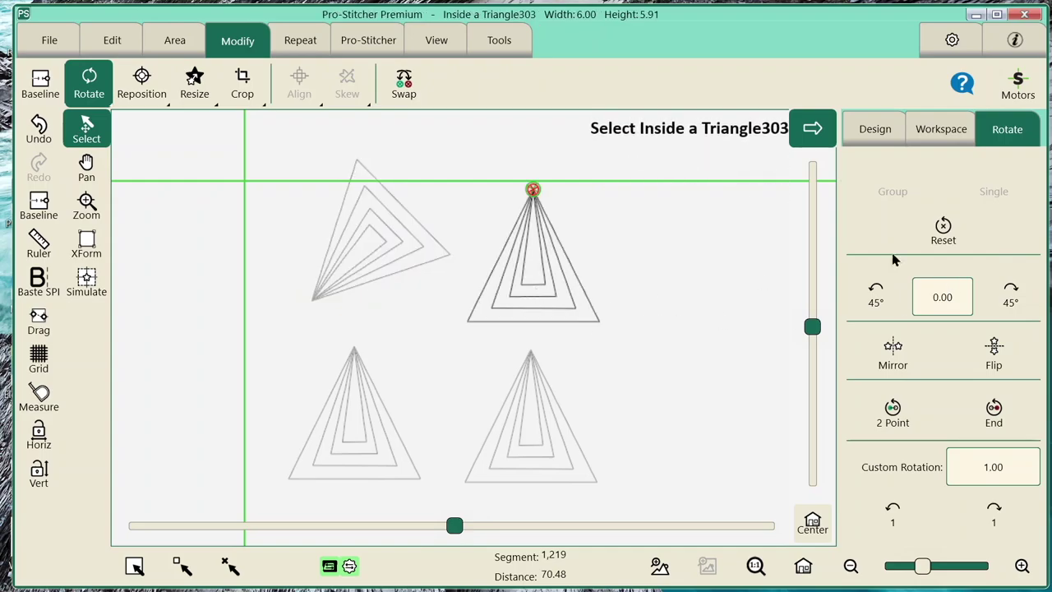
left_click(448, 259)
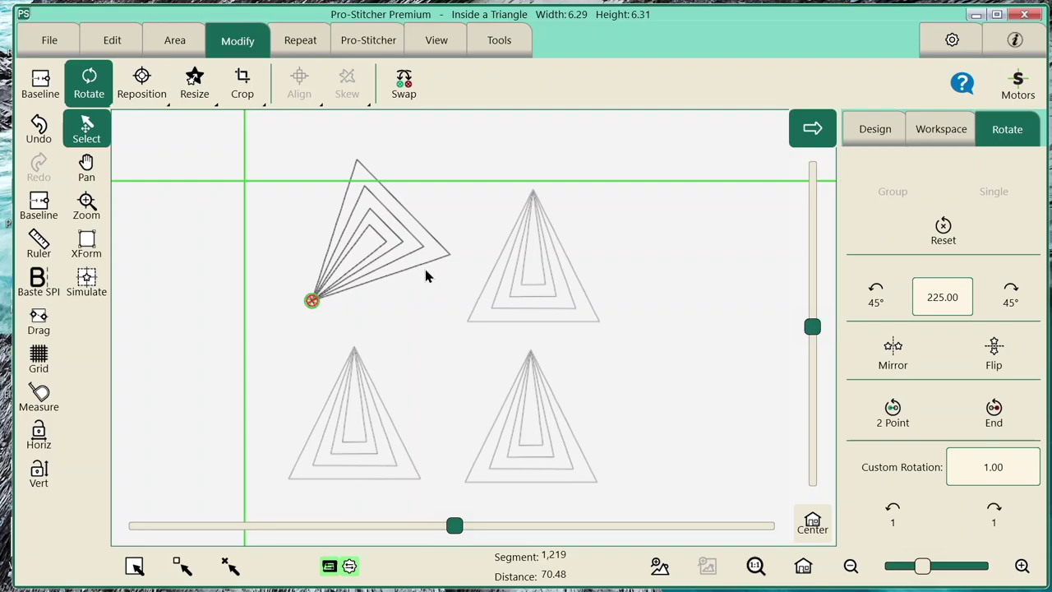
left_click(38, 206)
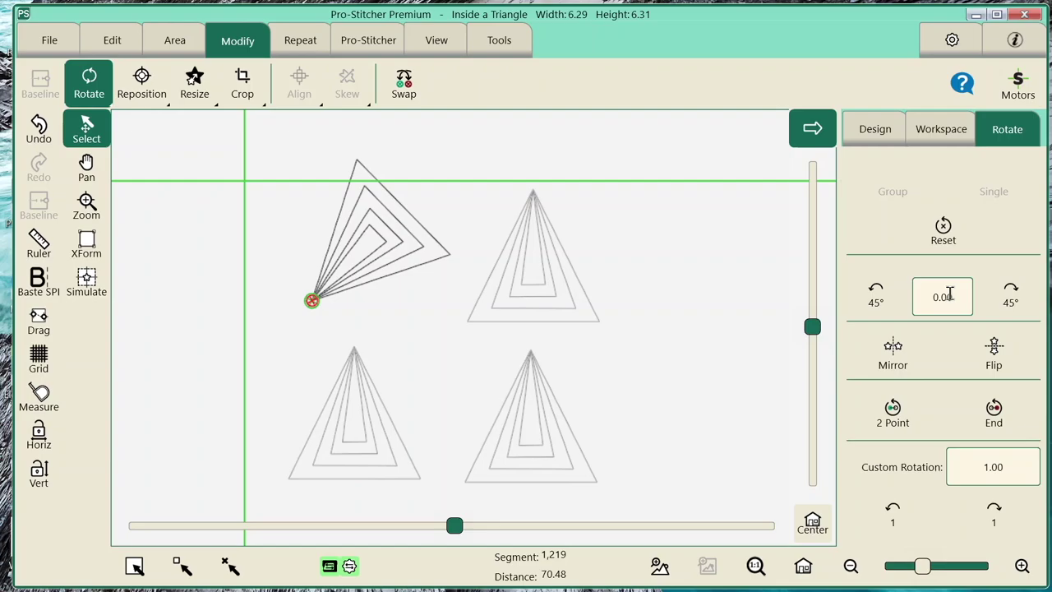
left_click(38, 125)
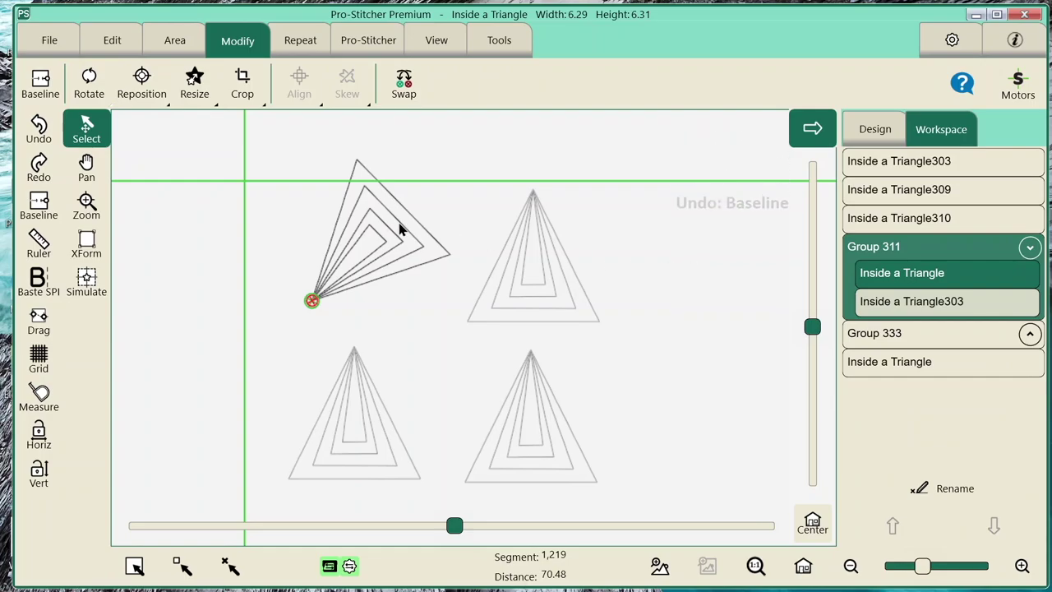
Reset the top-left triangle's rotation to 0.00° and clear the selection
left_click(88, 86)
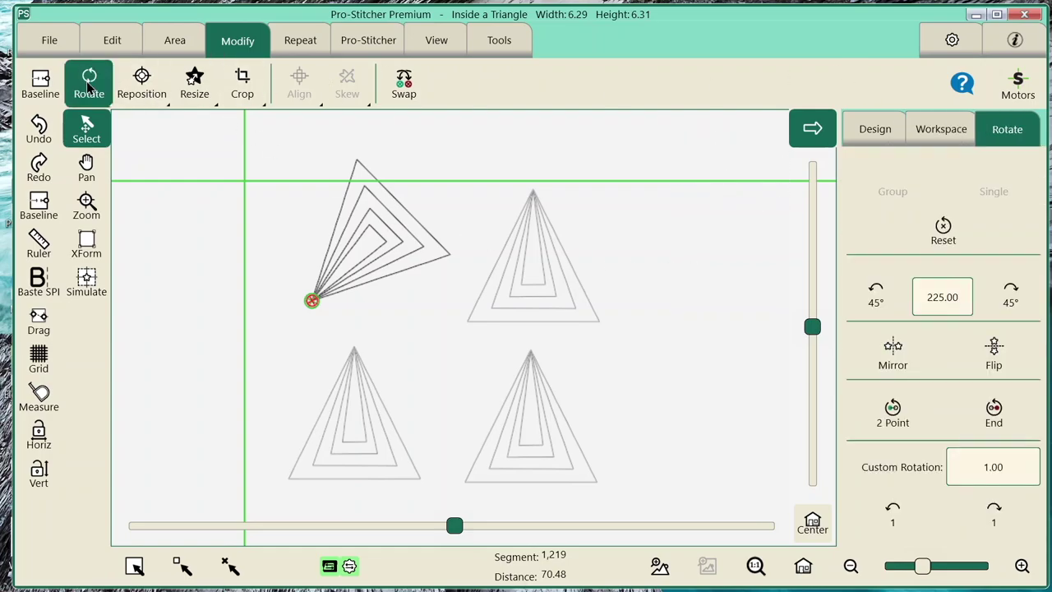
left_click(937, 237)
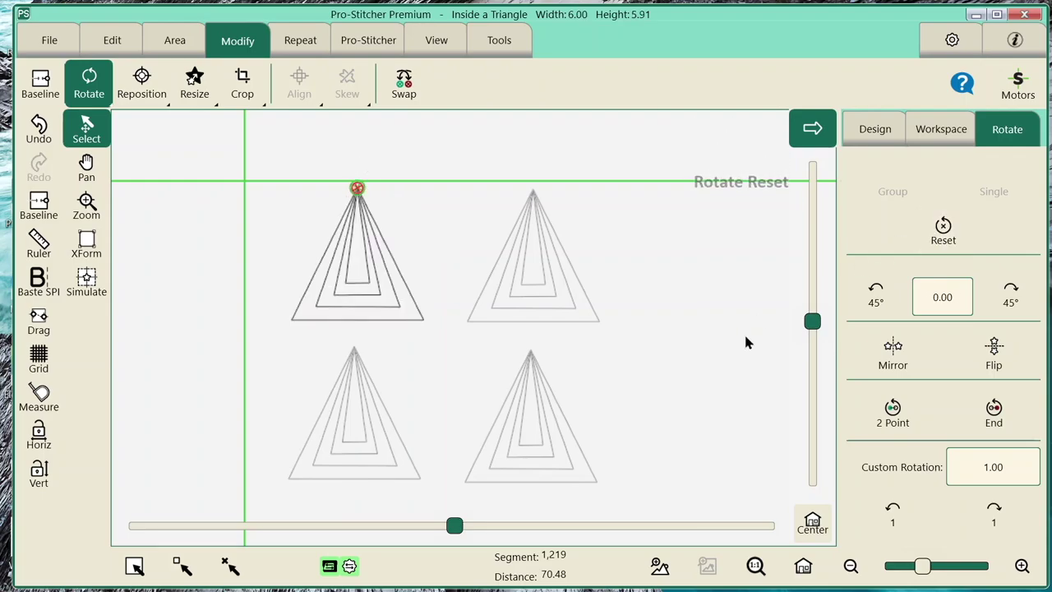
left_click(368, 253)
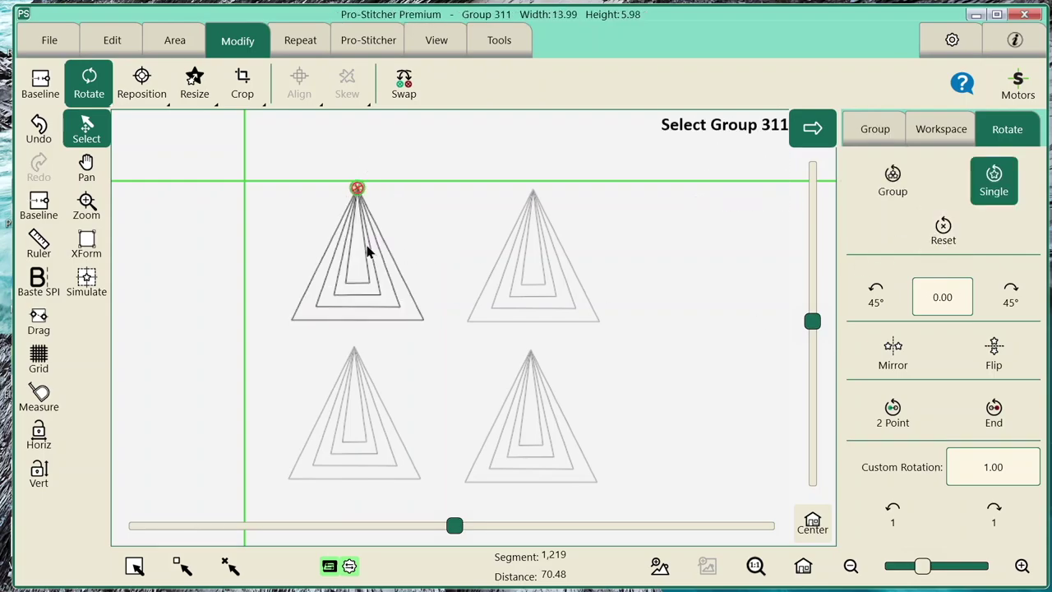
left_click(665, 227)
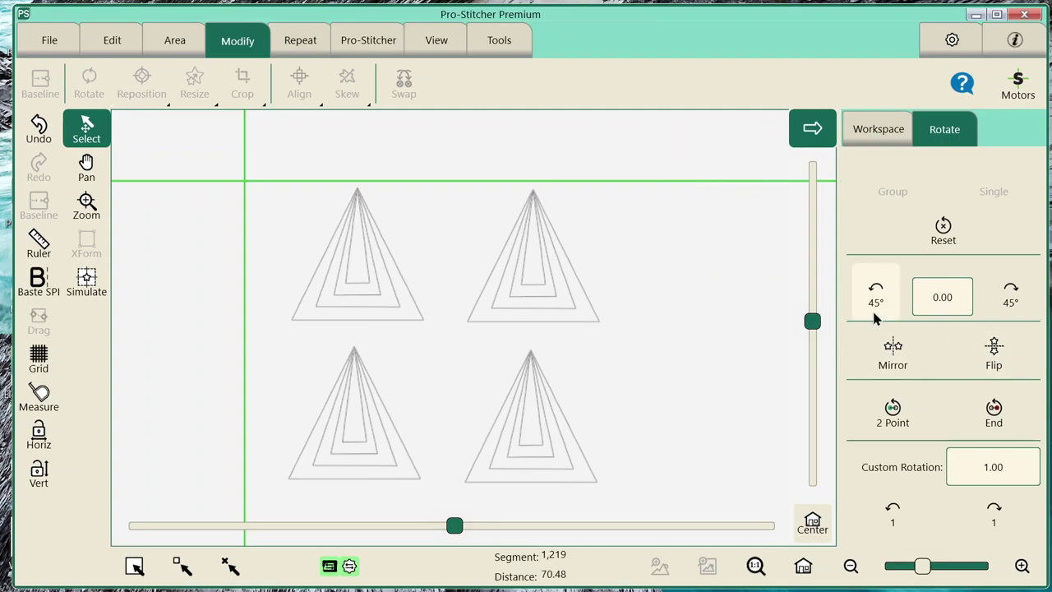
Mirror the top-left triangle and back, then switch to Simulate
left_click(356, 285)
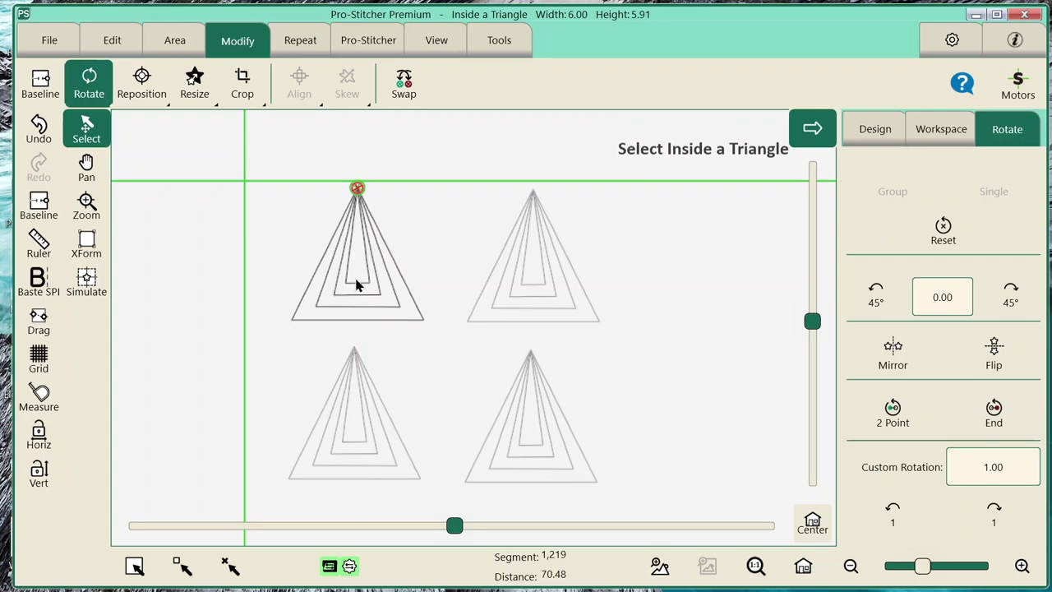
left_click(886, 355)
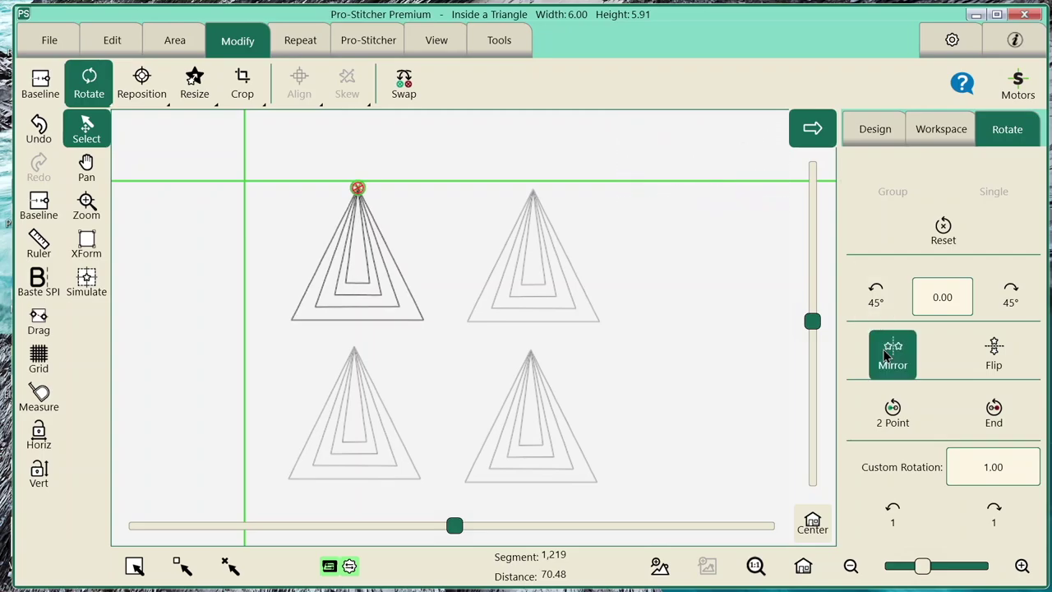
left_click(886, 355)
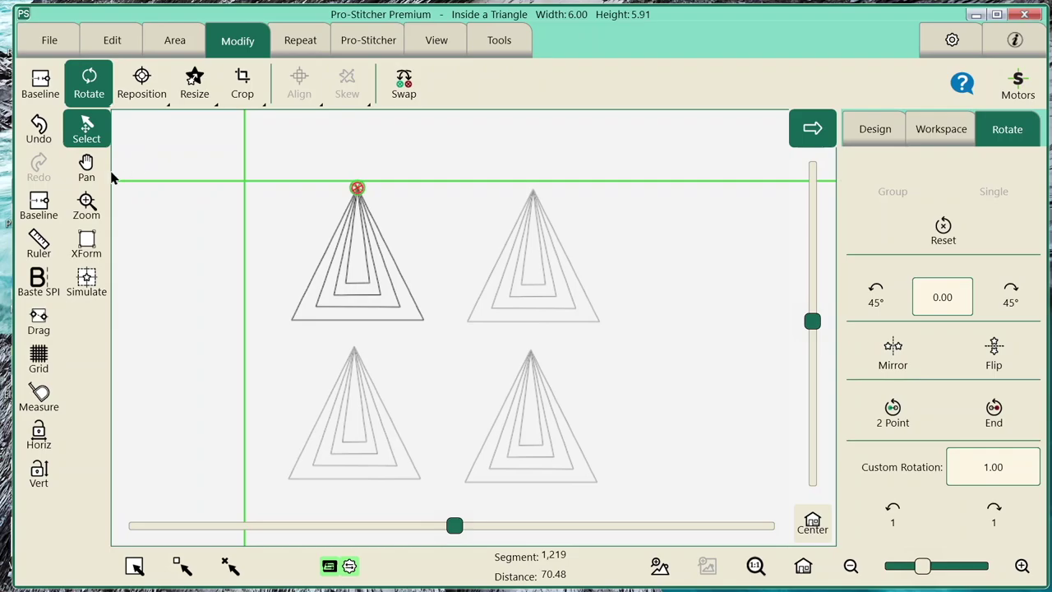
left_click(86, 282)
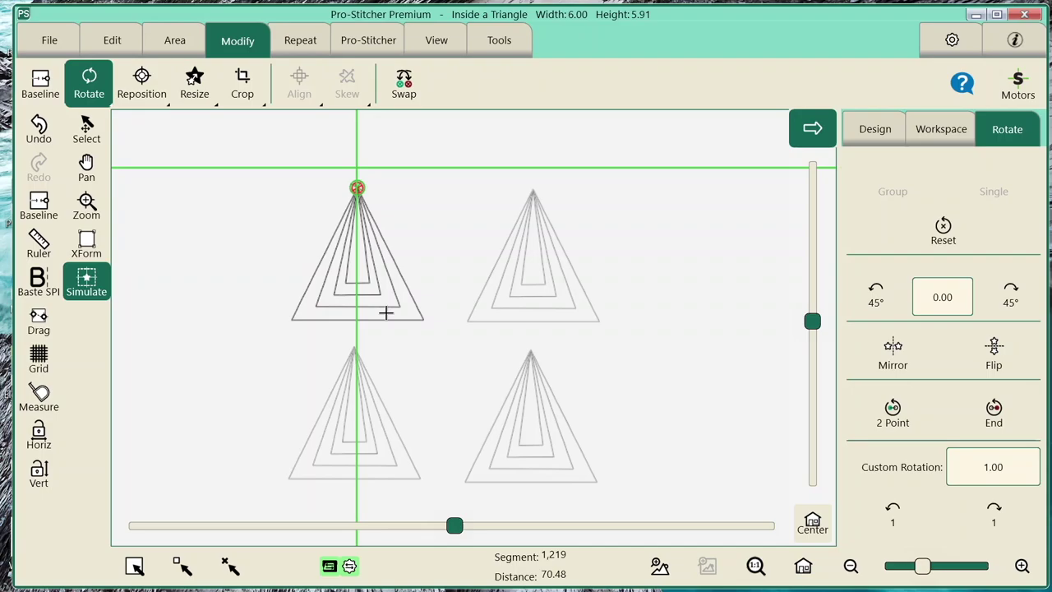
Load Multifarious DBHolidayPoinsettia04 from recent designs and move it right of the triangles
left_click(52, 40)
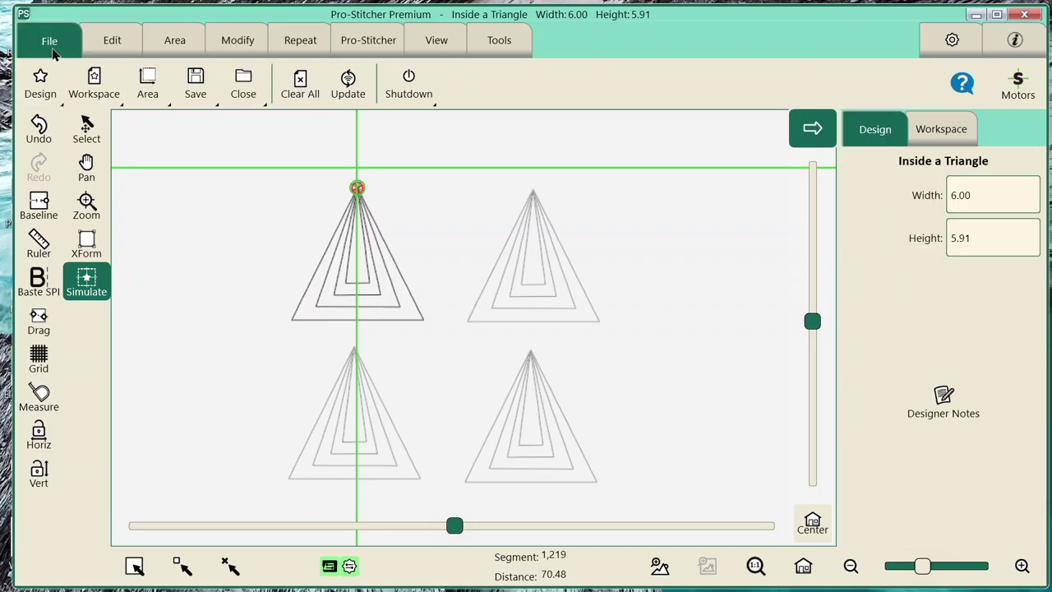
left_click(49, 95)
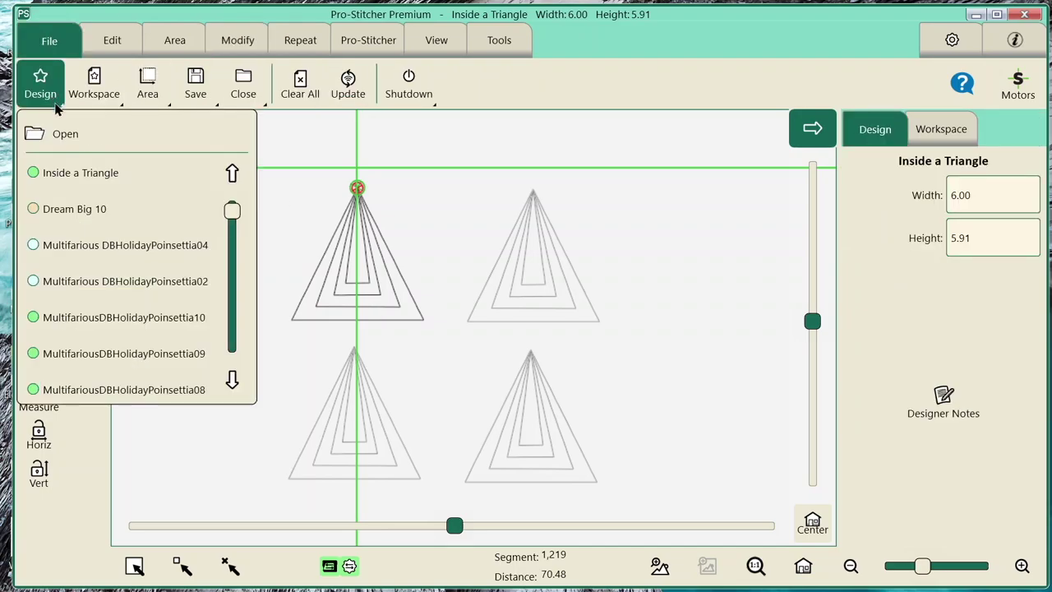
left_click(115, 246)
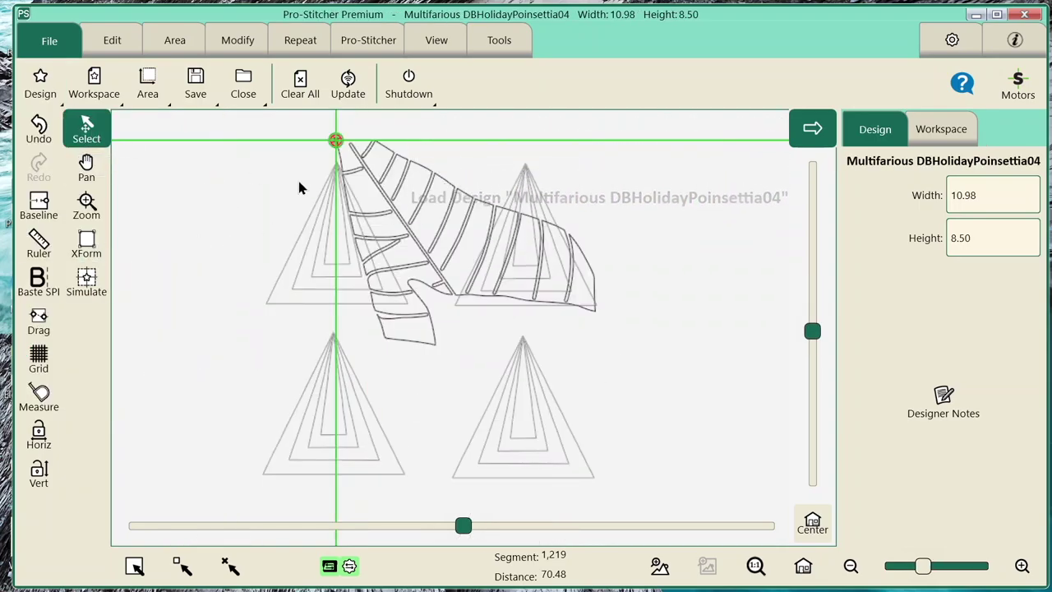
left_click_drag(399, 216, 662, 238)
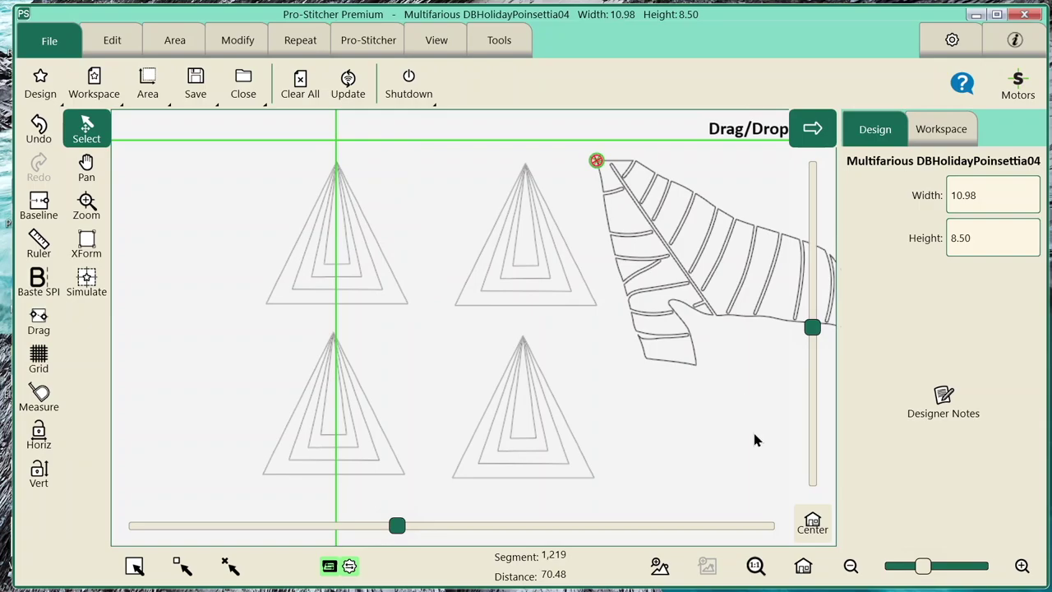
left_click(803, 565)
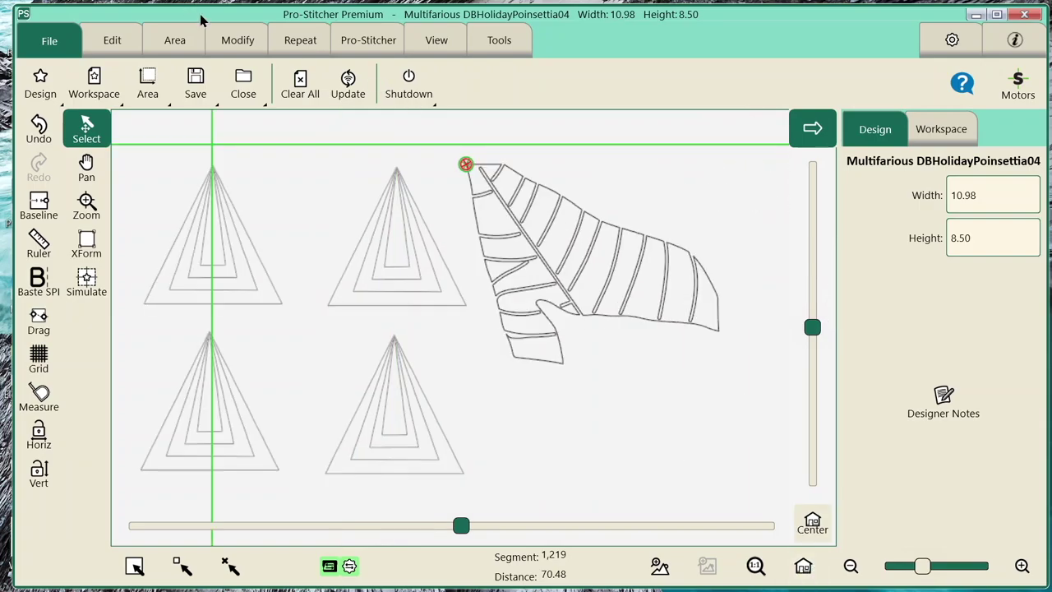
Toggle the leaf design's horizontal mirror three times, leaving it mirrored
left_click(263, 41)
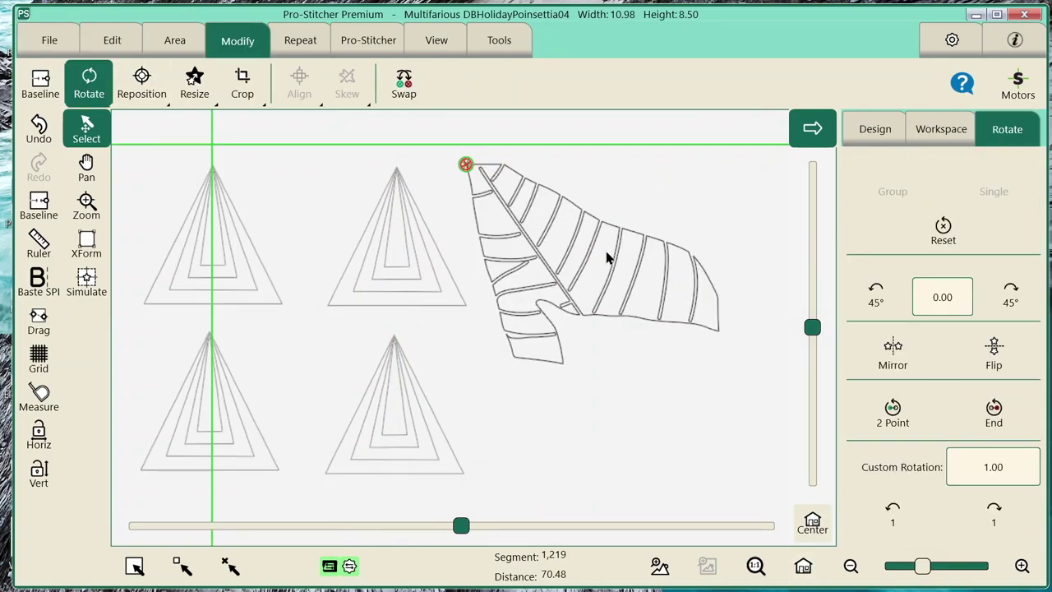
left_click(893, 349)
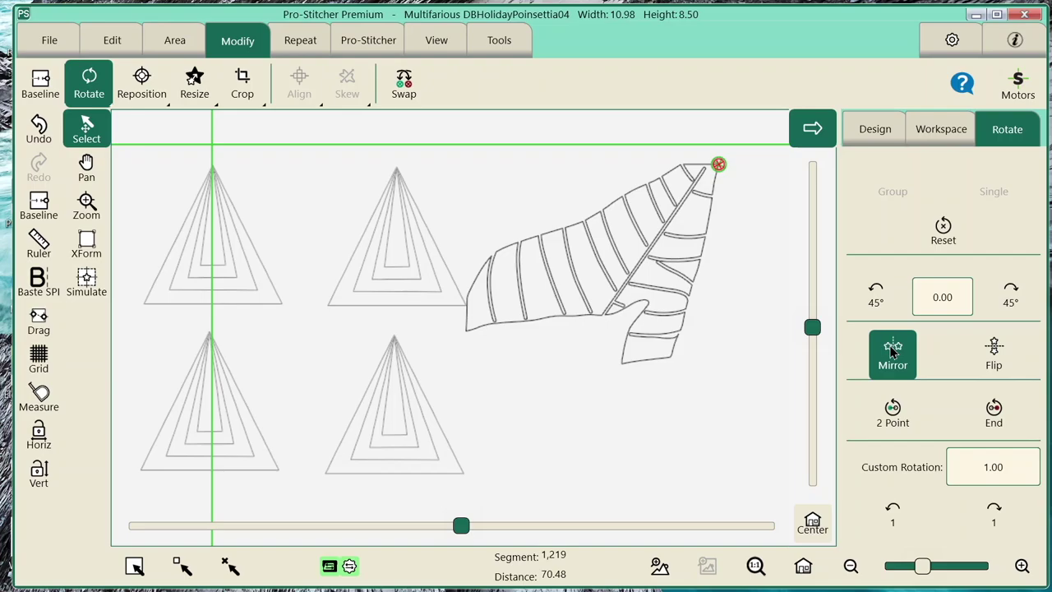
left_click(892, 351)
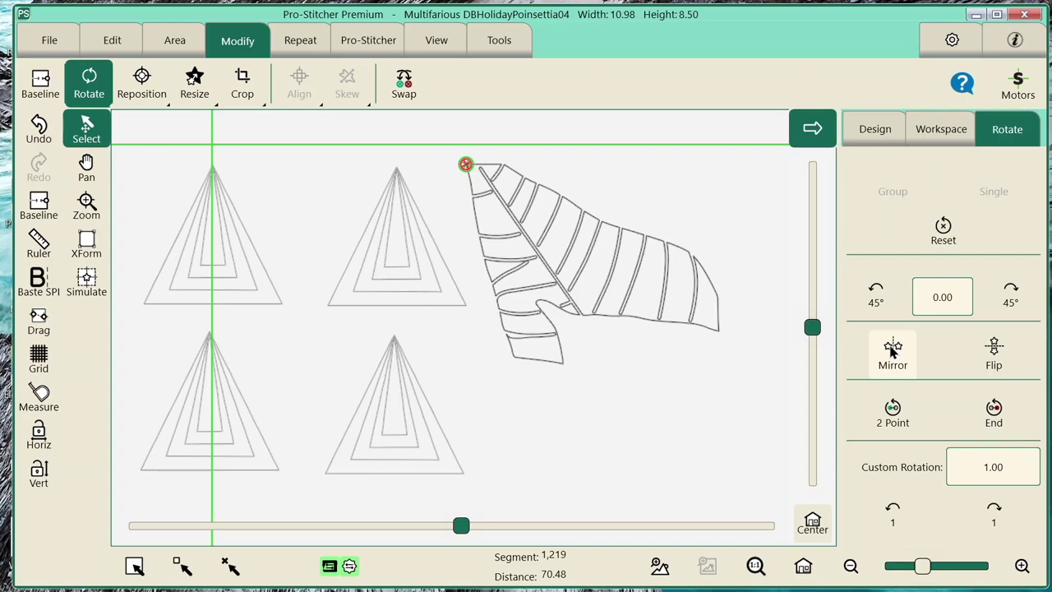
left_click(892, 351)
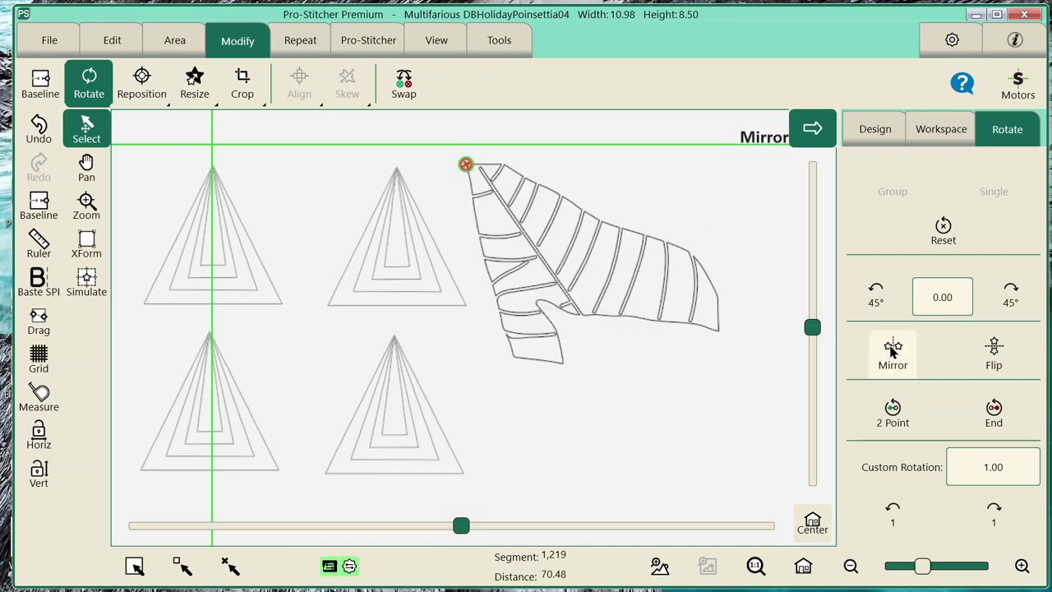
left_click(227, 261)
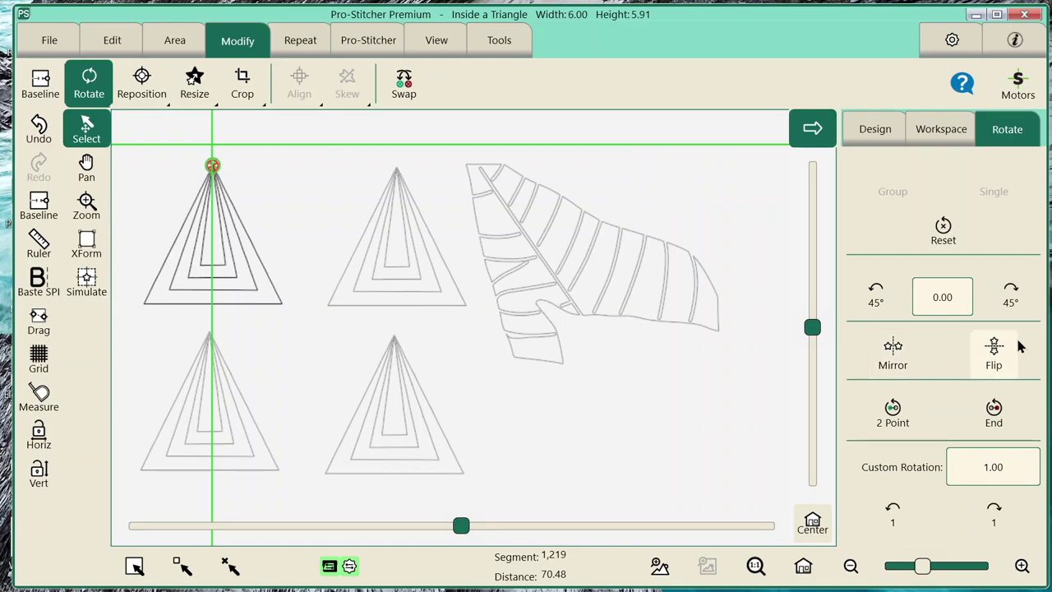
Flip the triangle and back, then flip and mirror the leaf design
left_click(993, 353)
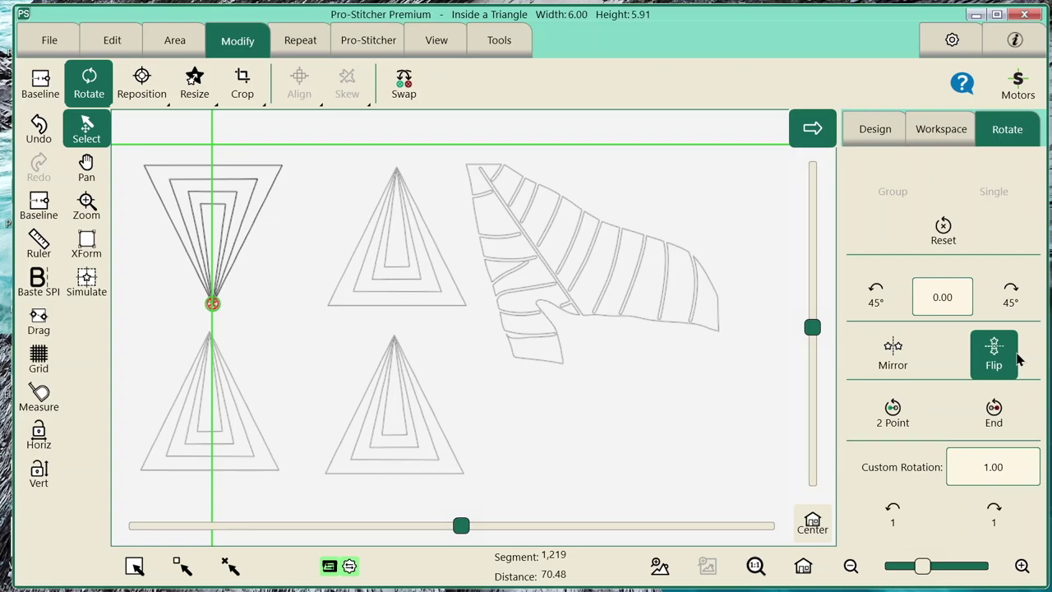
left_click(1016, 359)
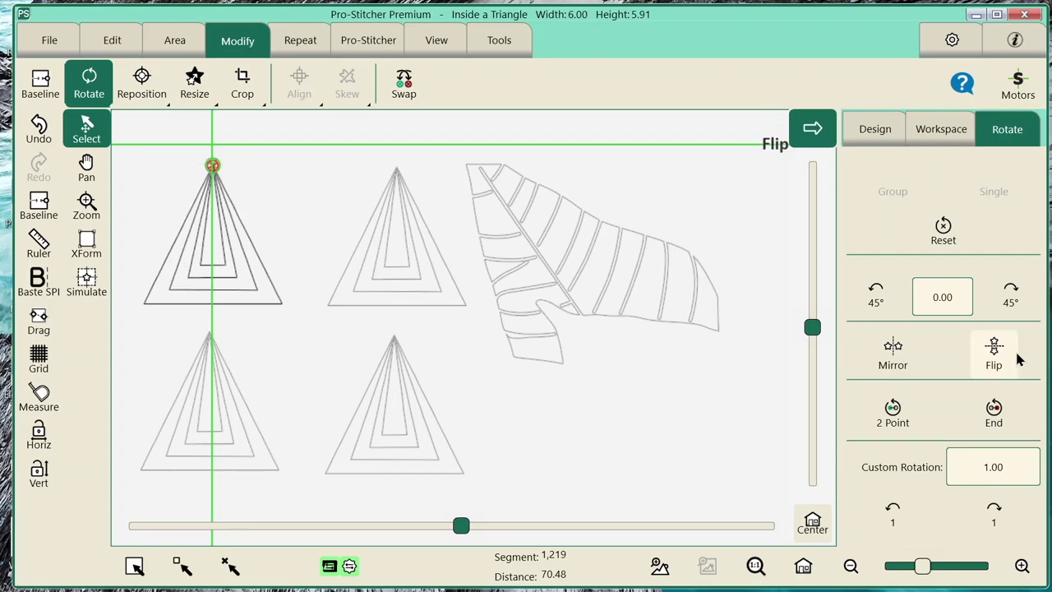
left_click(610, 310)
left_click(994, 353)
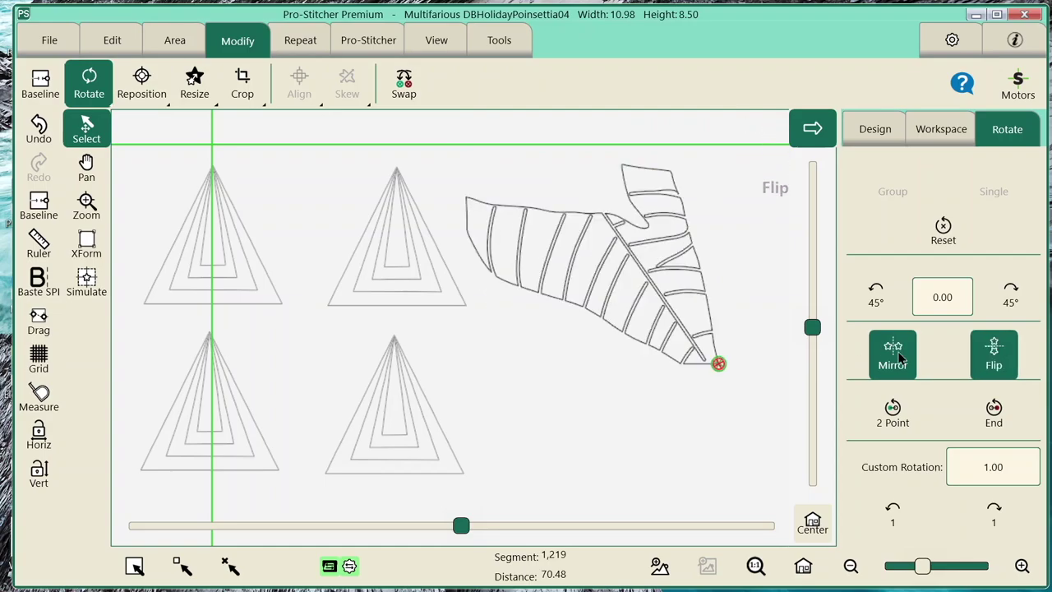
left_click(904, 357)
left_click(998, 370)
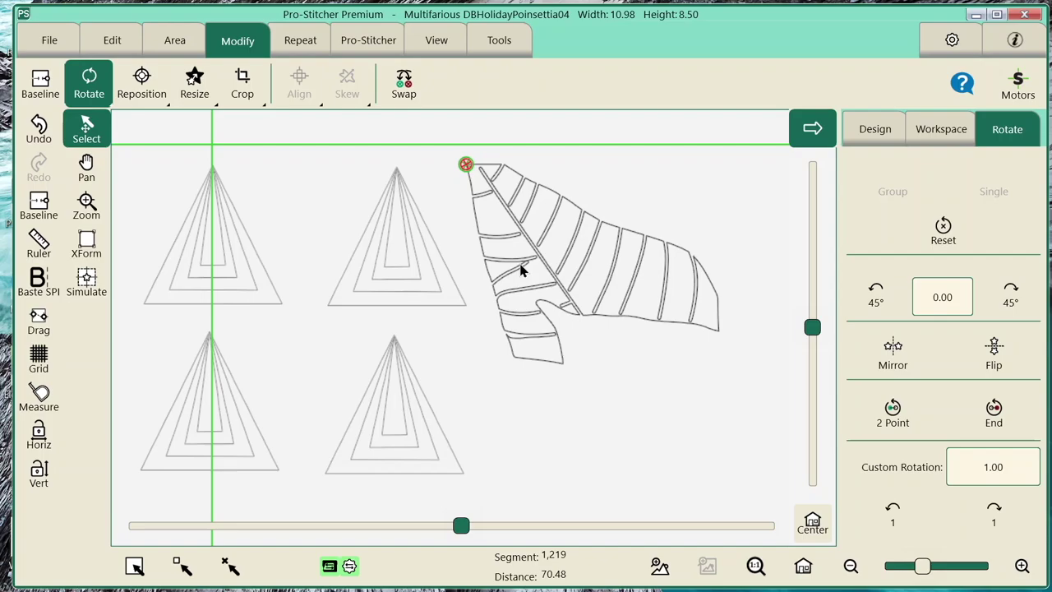
Close the selected leaf design and bring up the Area tools in Simulate mode
left_click(49, 40)
left_click(241, 79)
left_click(279, 136)
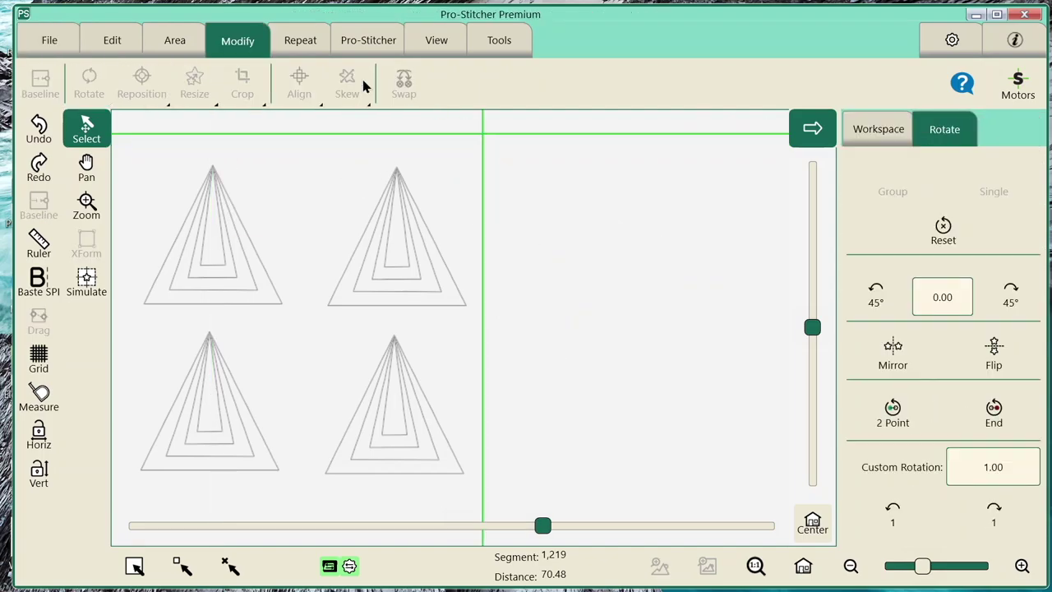
left_click(168, 38)
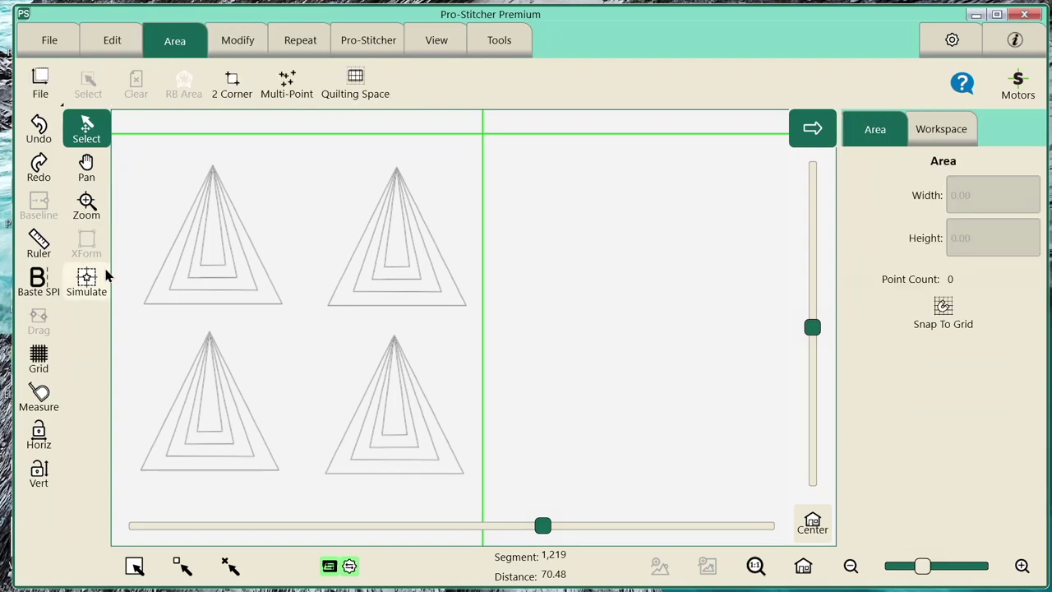
left_click(89, 281)
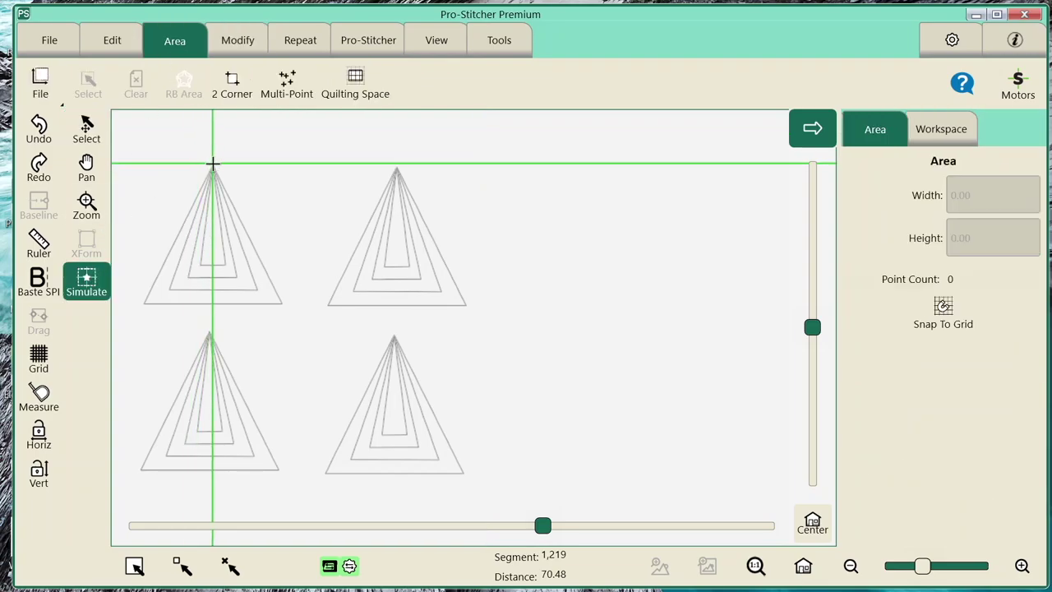
Trace a three-point multi-point area at the triangle's apex and both base corners
left_click(287, 82)
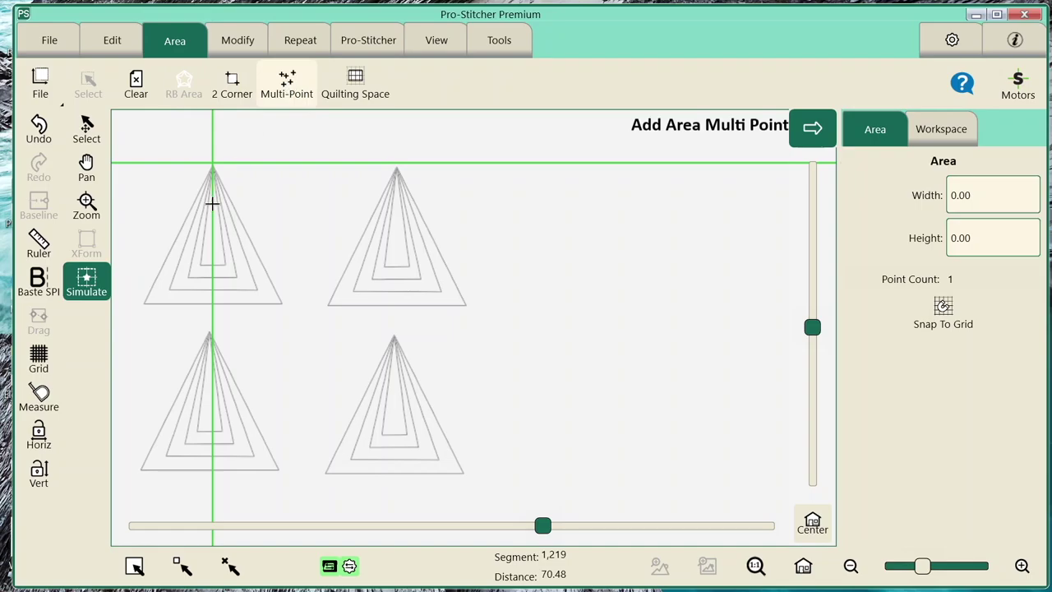
left_click(212, 164)
left_click(142, 304)
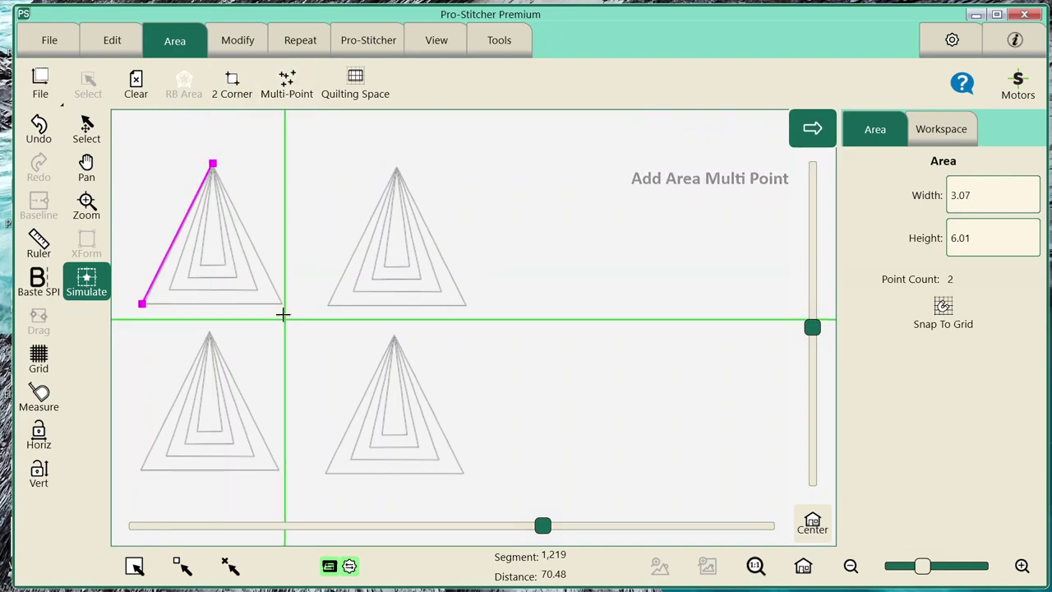
left_click(292, 87)
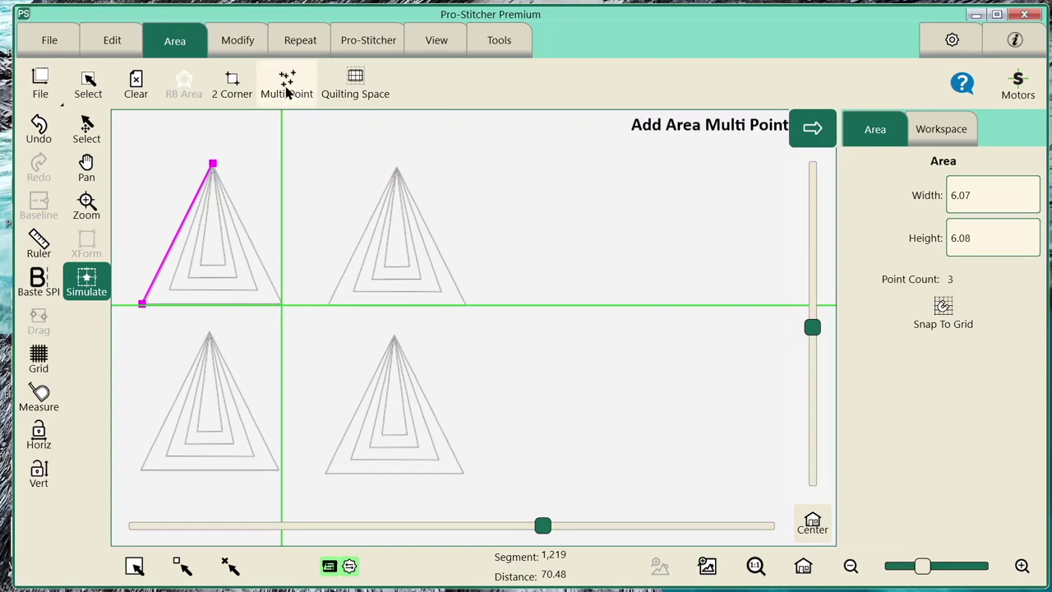
Select the traced triangular area and move it to the empty space on the right
left_click(88, 123)
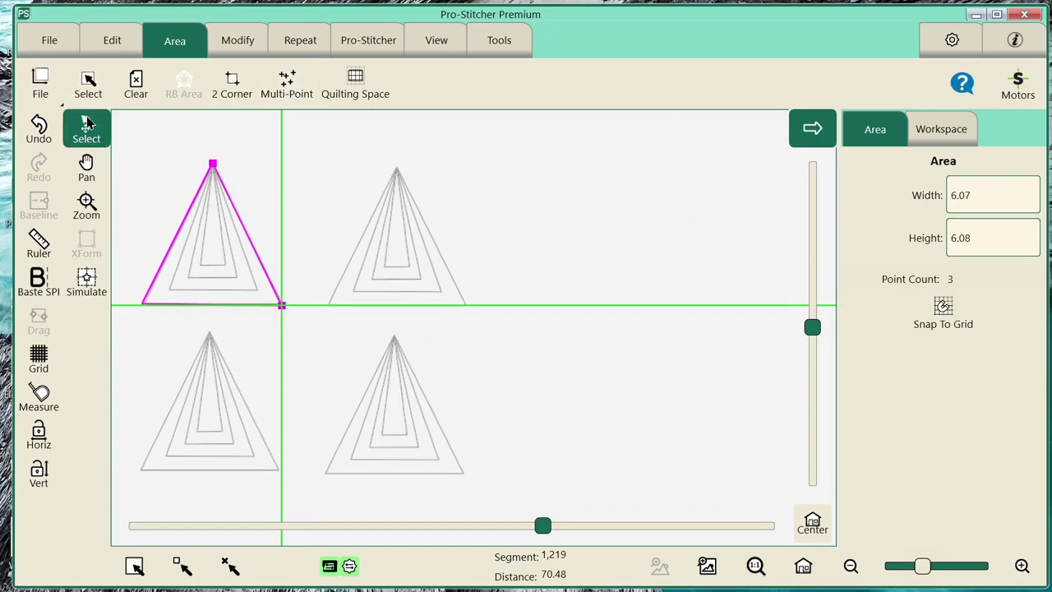
left_click(201, 183)
left_click(205, 187)
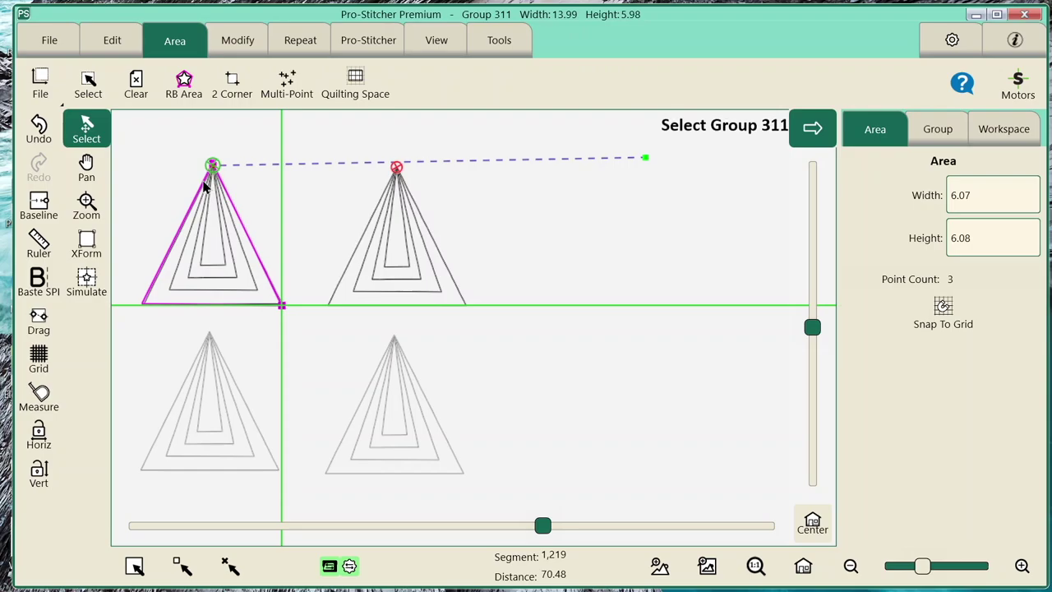
left_click(206, 188)
left_click(206, 187)
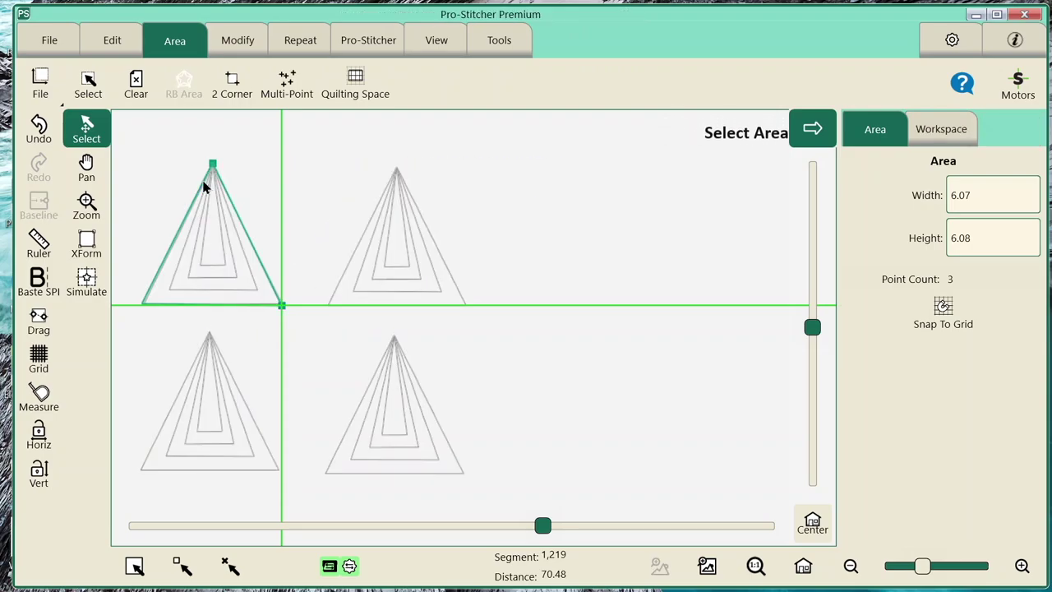
left_click_drag(206, 188, 629, 202)
left_click(596, 189)
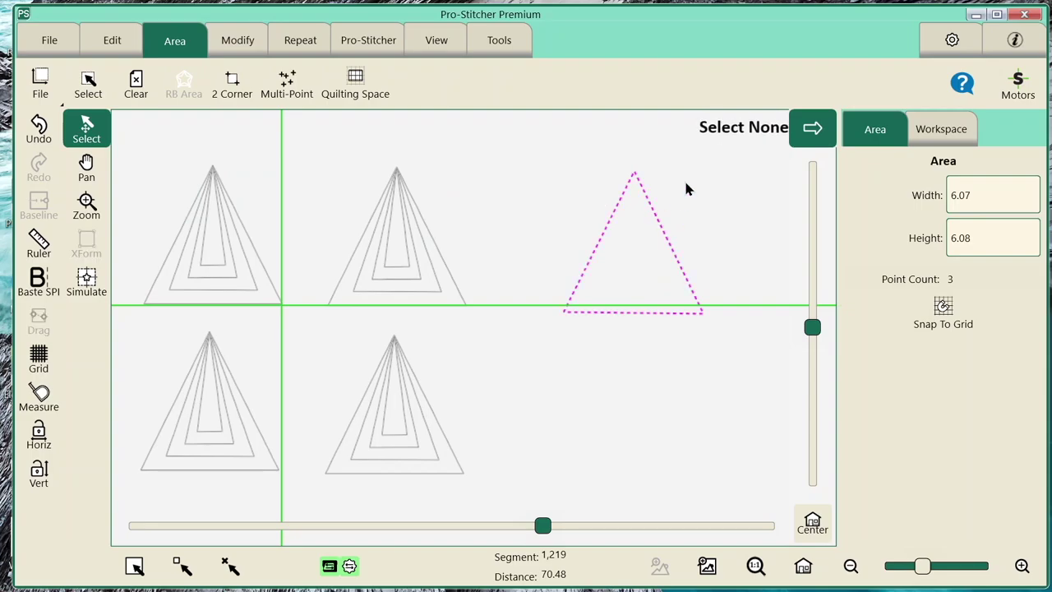
left_click(622, 206)
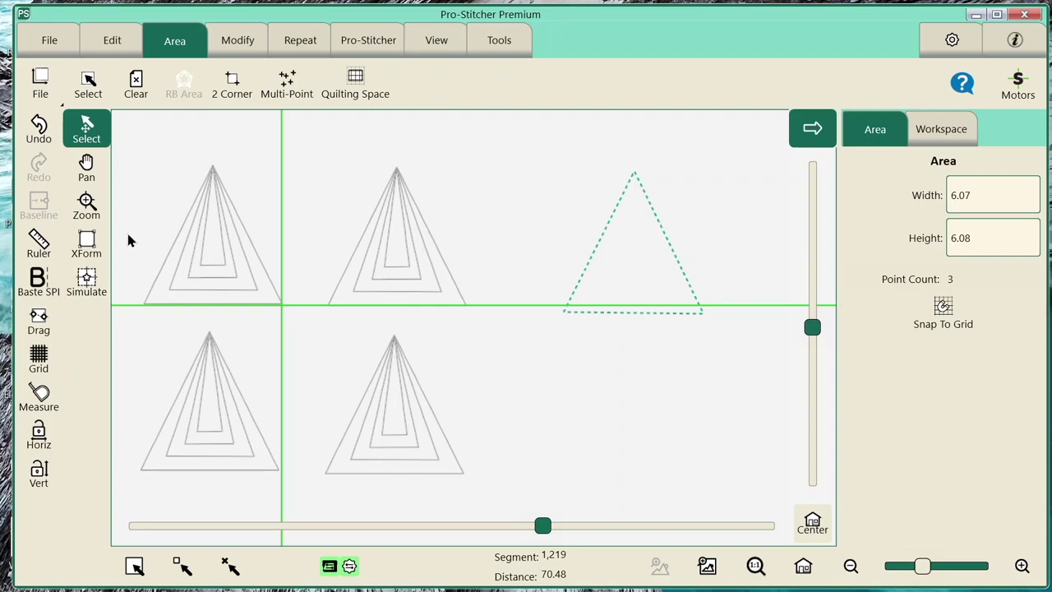
Rotate the triangular area outline with the transform handles so it points left
left_click(87, 243)
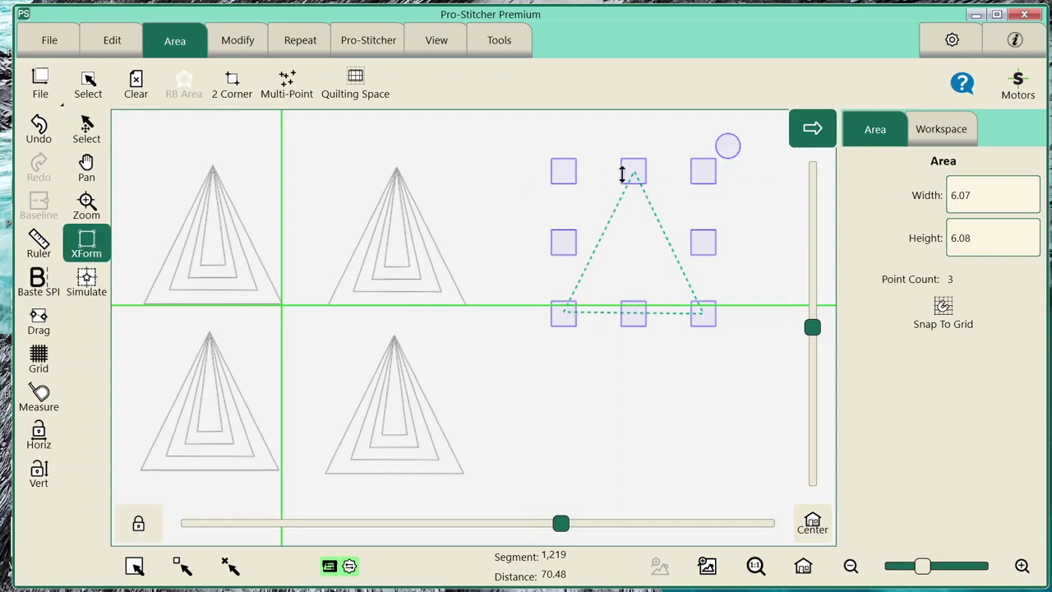
left_click_drag(740, 151, 768, 178)
left_click(86, 128)
left_click(721, 235)
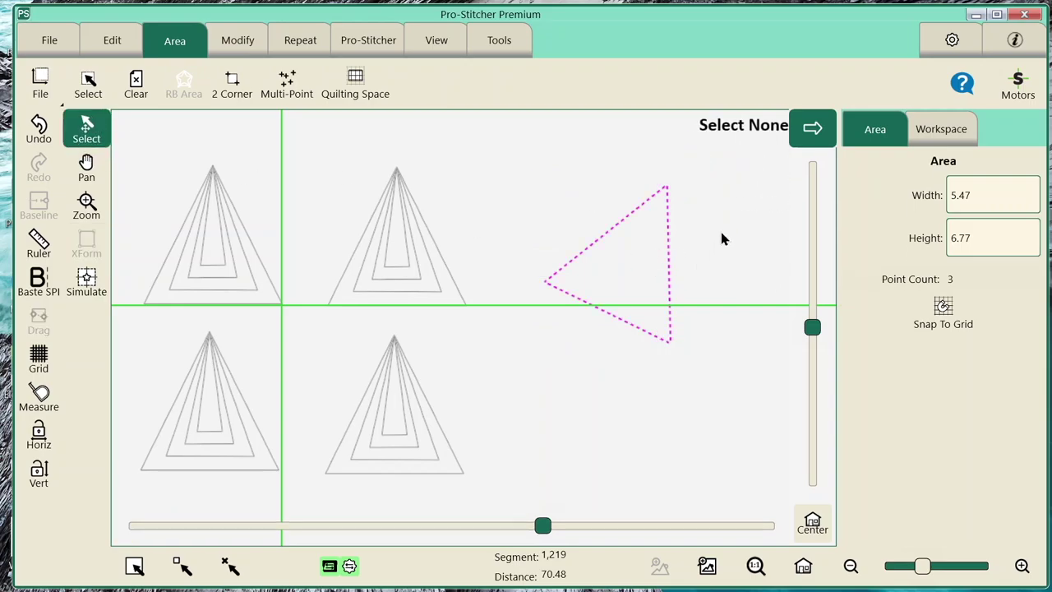
Drag the upper-left triangle design onto the rotated area and zoom in around it
left_click(232, 243)
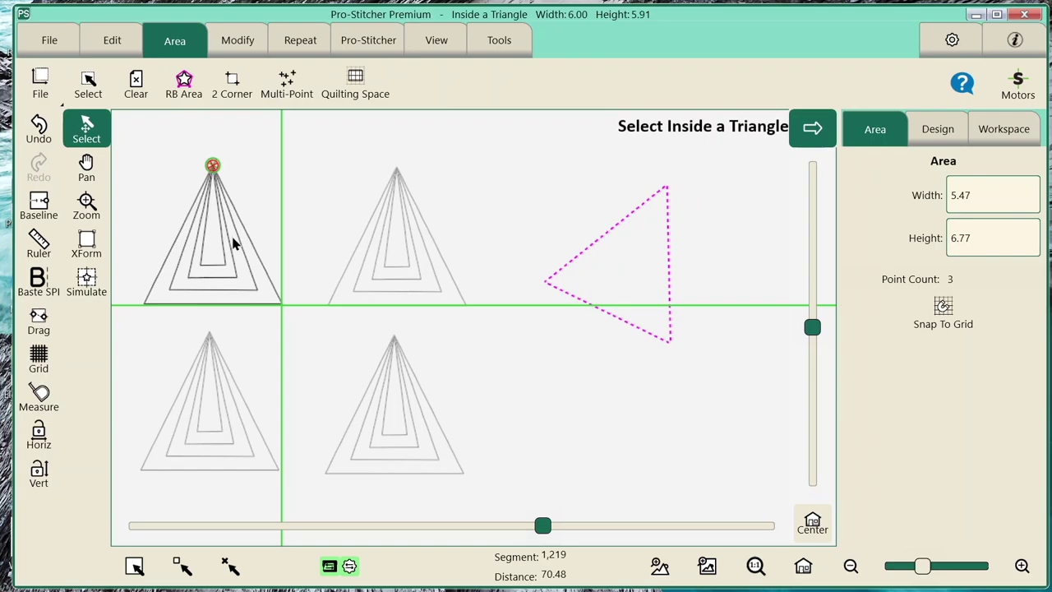
left_click_drag(226, 247, 635, 281)
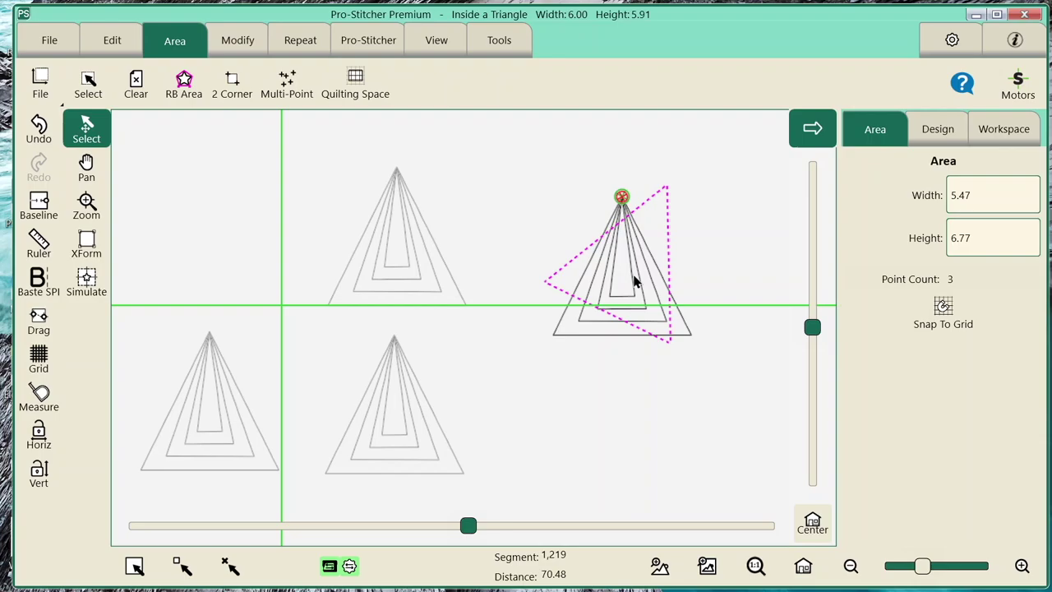
left_click(104, 199)
left_click_drag(522, 159, 718, 375)
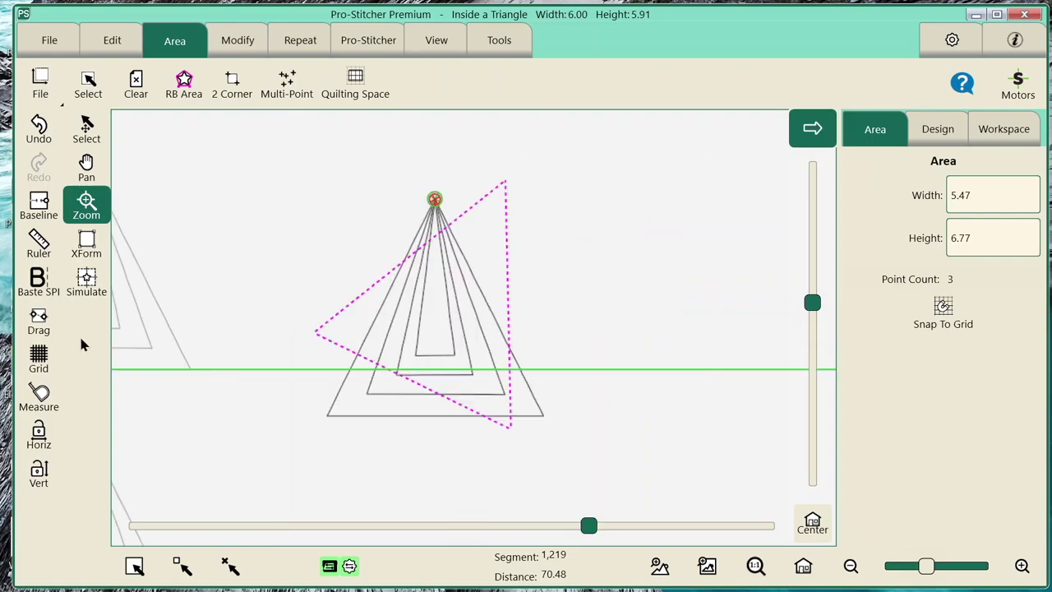
left_click(86, 284)
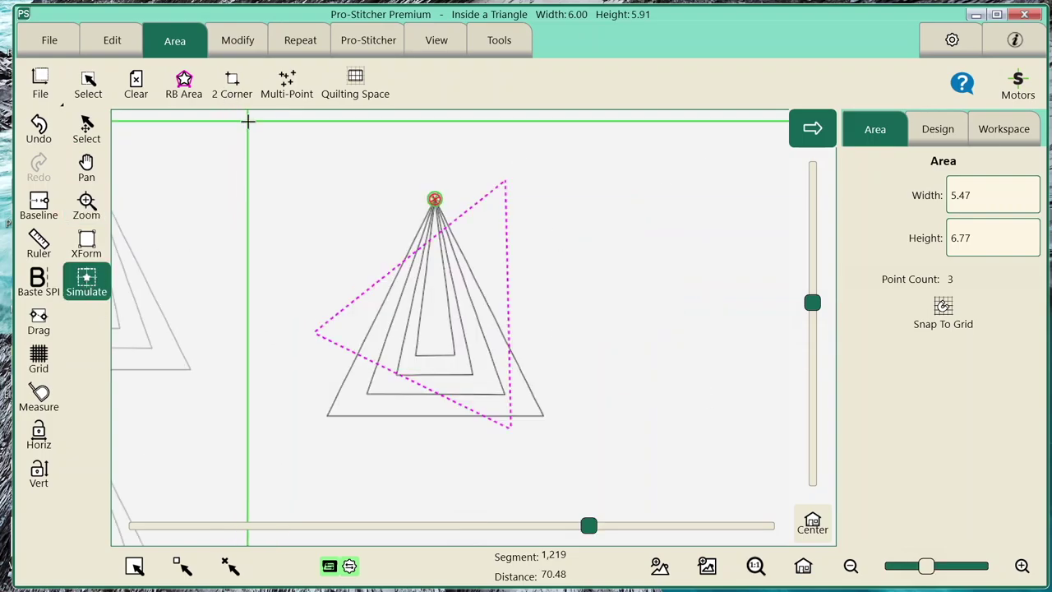
Rotate the triangle design 45° clockwise, then step it back to 30°
left_click(237, 39)
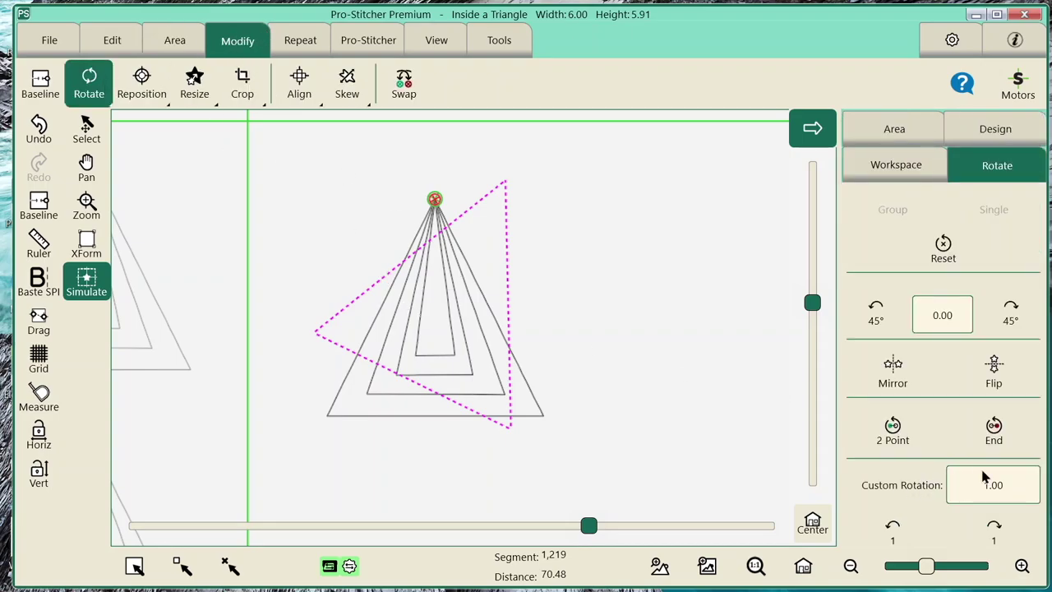
left_click(1013, 314)
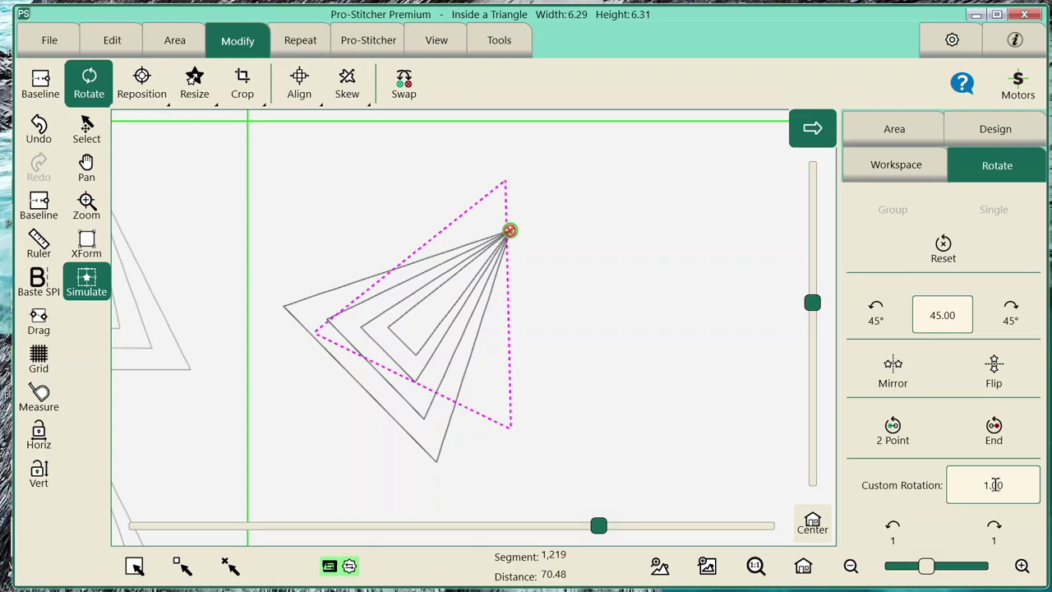
left_click(894, 529)
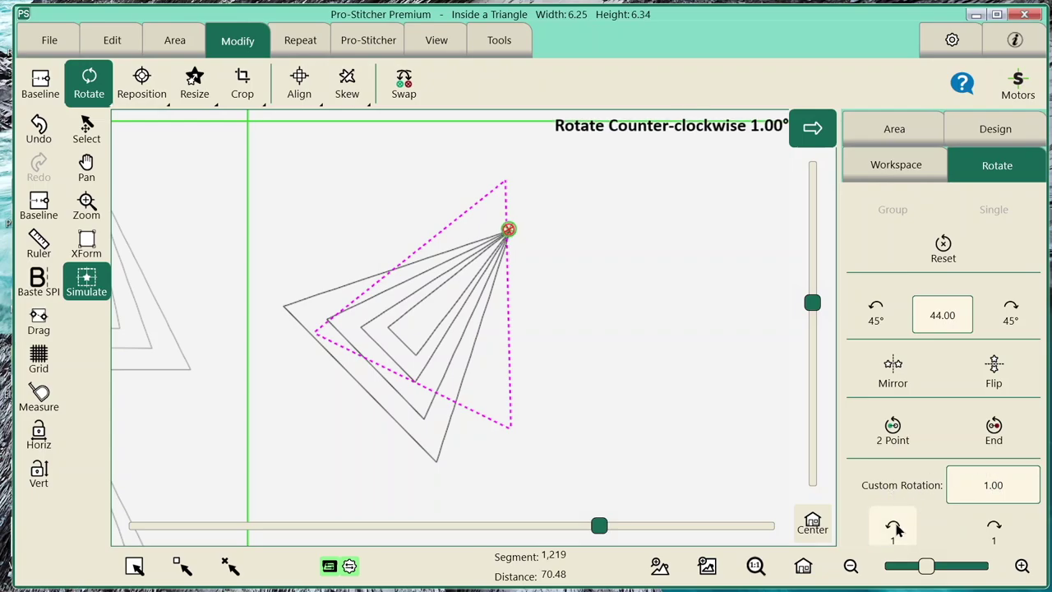
left_click(895, 529)
left_click(895, 528)
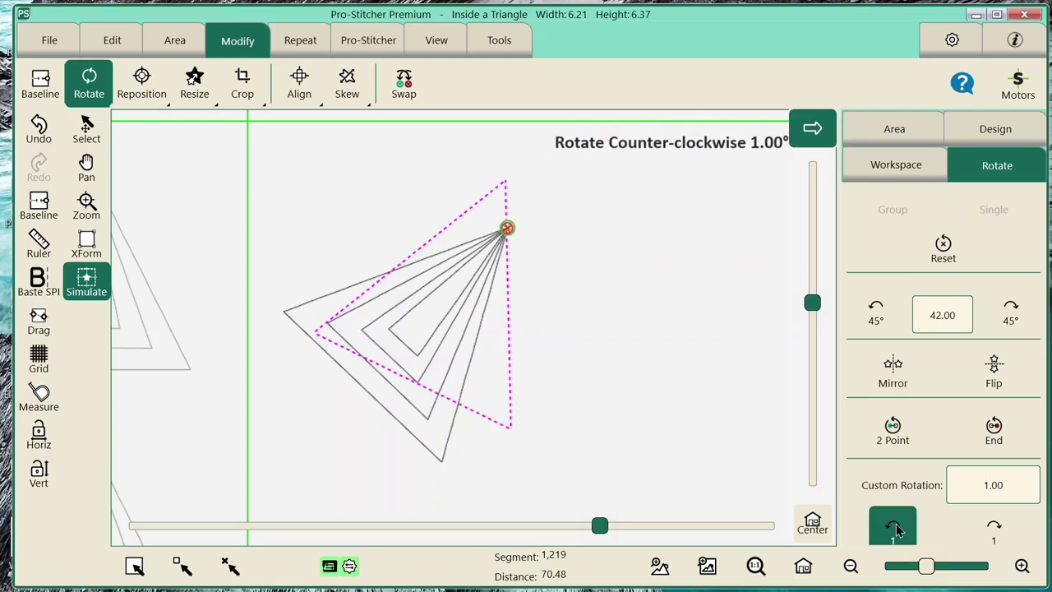
left_click(895, 528)
double_click(894, 528)
double_click(894, 529)
double_click(894, 529)
double_click(894, 529)
left_click(895, 529)
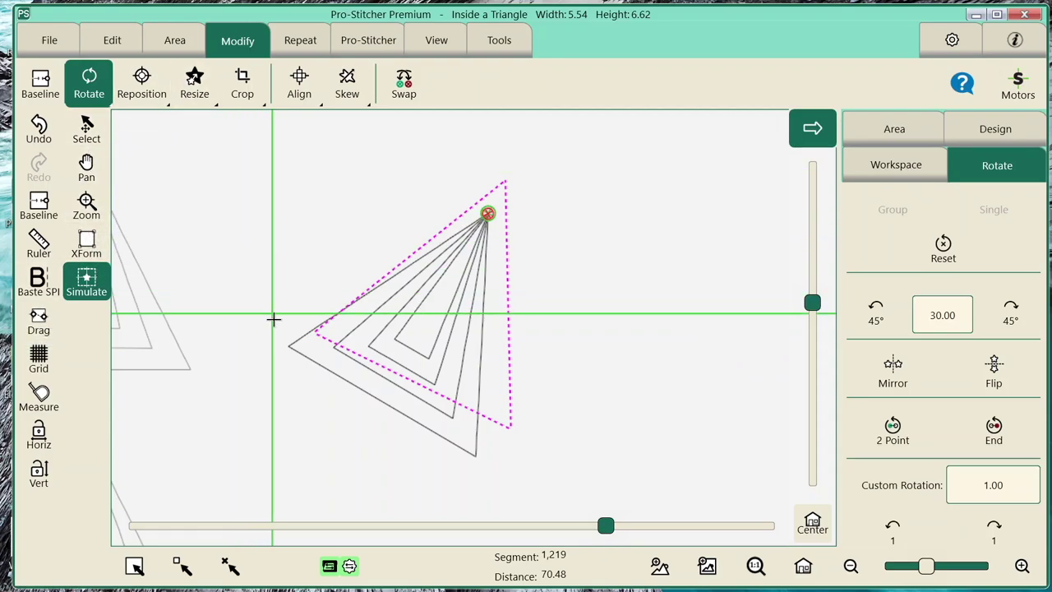
Move the design toward the area outline and fine-tune its rotation to 25°
left_click(39, 327)
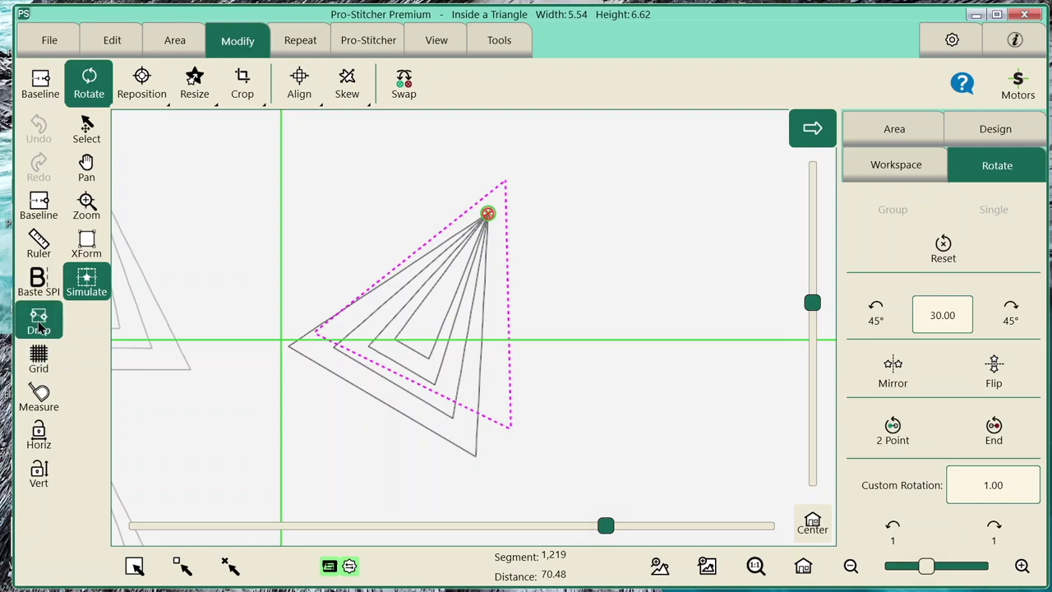
left_click_drag(279, 340, 305, 317)
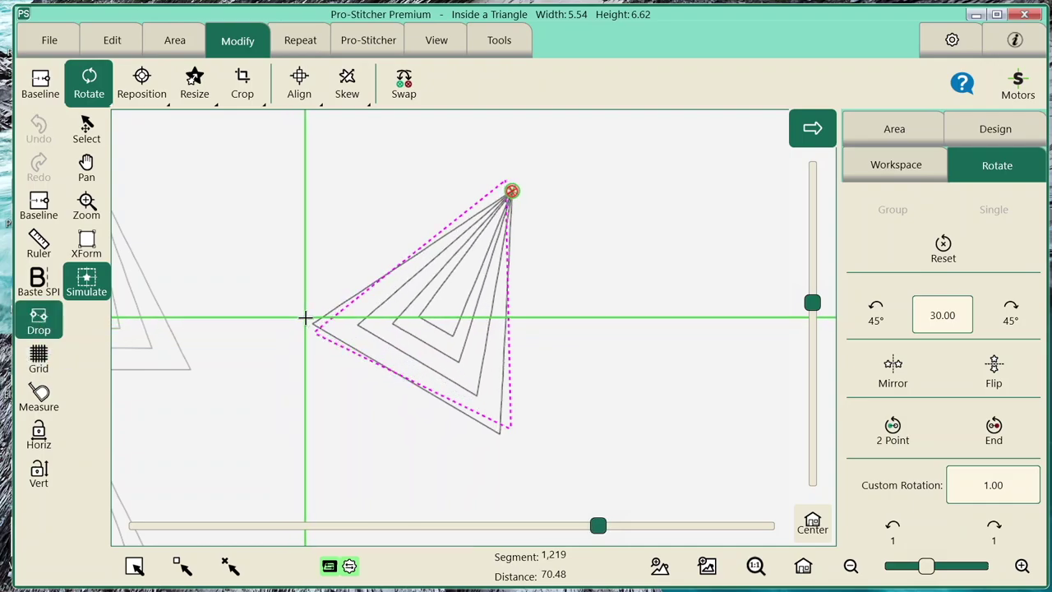
left_click(890, 520)
left_click(890, 520)
left_click(891, 519)
left_click(890, 519)
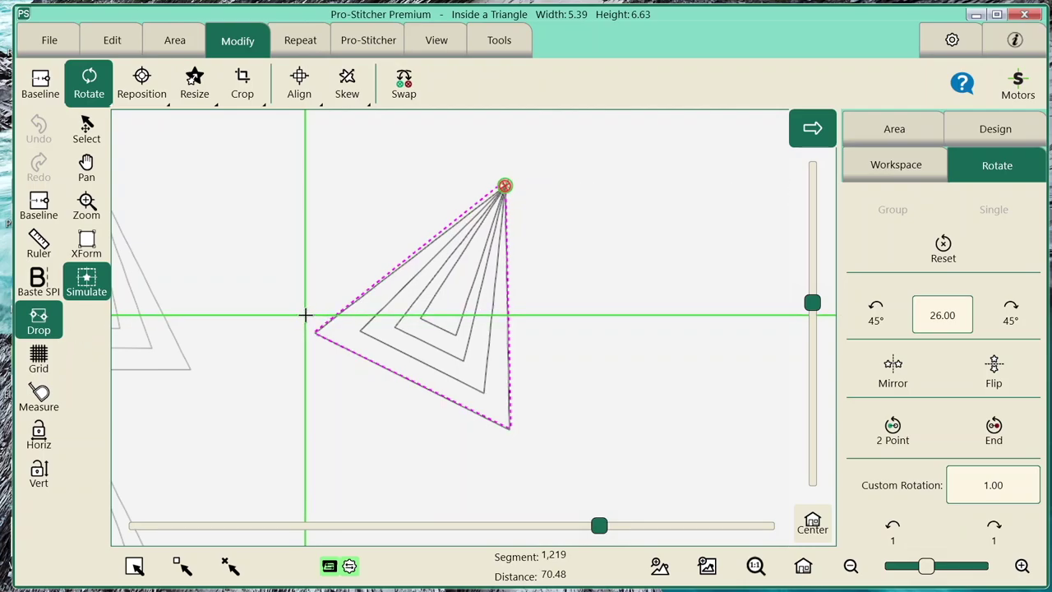
left_click(896, 528)
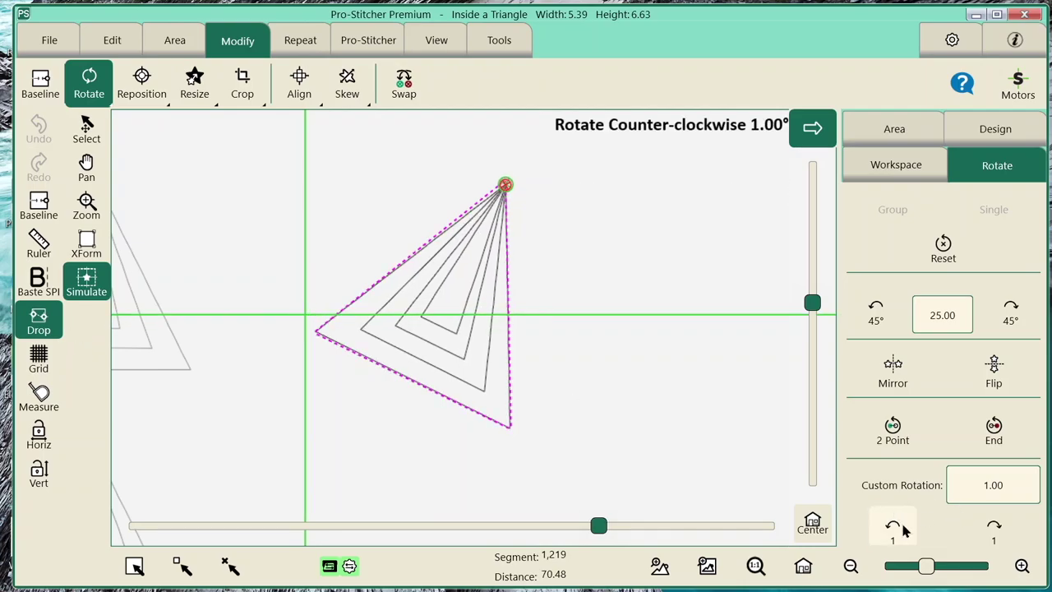
left_click(896, 529)
left_click(993, 530)
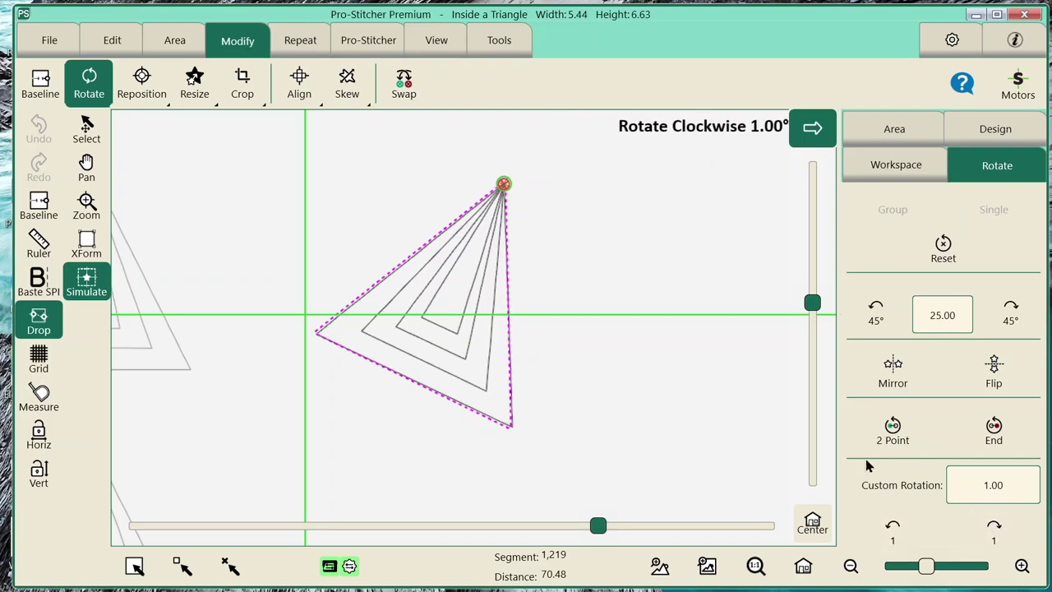
Align the design with the pink area outline and deselect it
left_click(366, 331)
left_click_drag(359, 331, 304, 314)
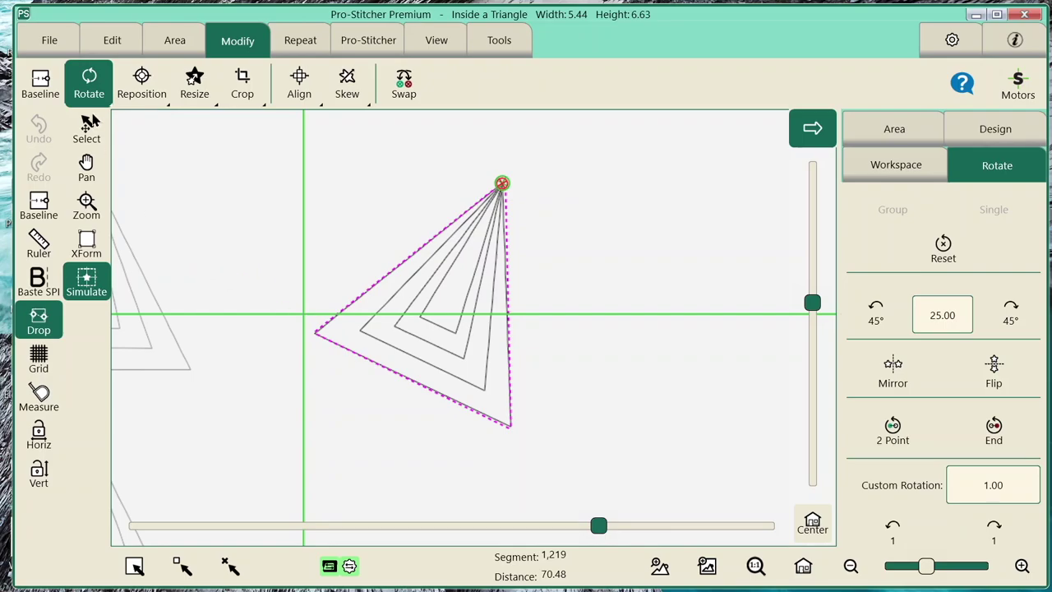
left_click(86, 127)
left_click(581, 237)
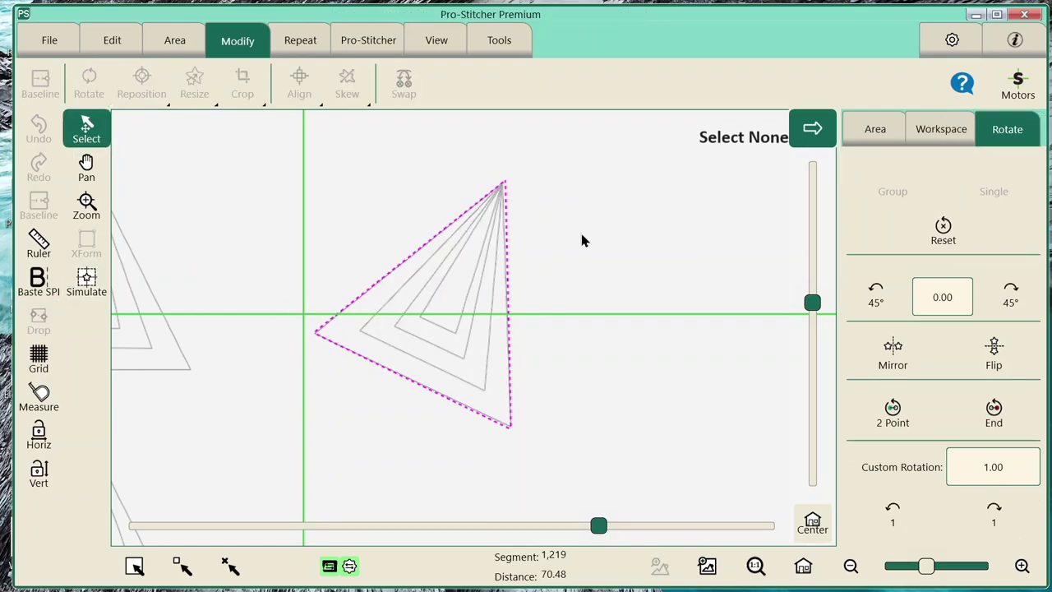
Select another triangle design and drag it to the upper left of the rotated design
left_click(86, 279)
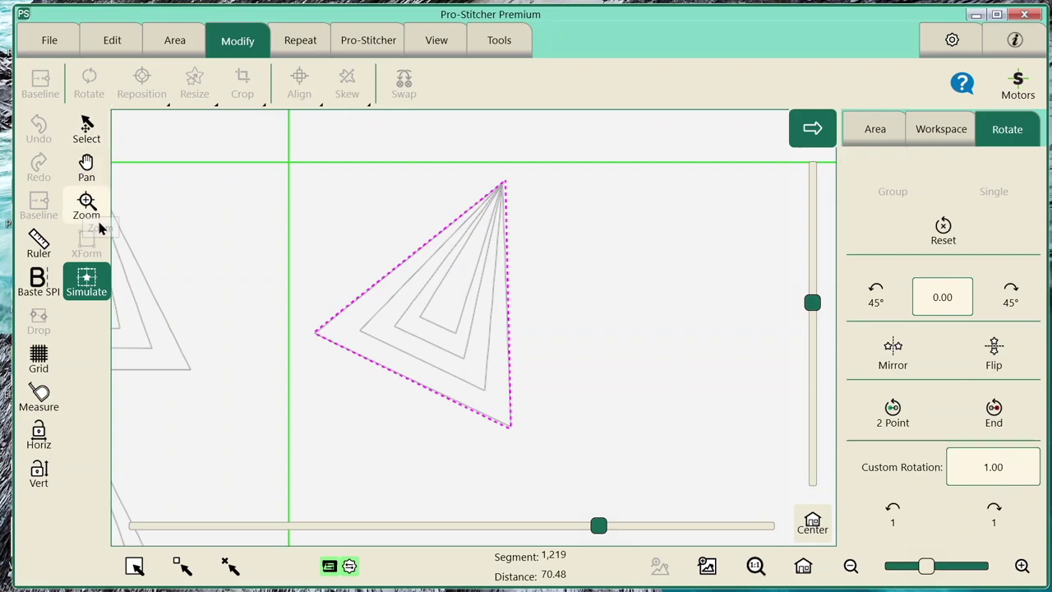
left_click(95, 131)
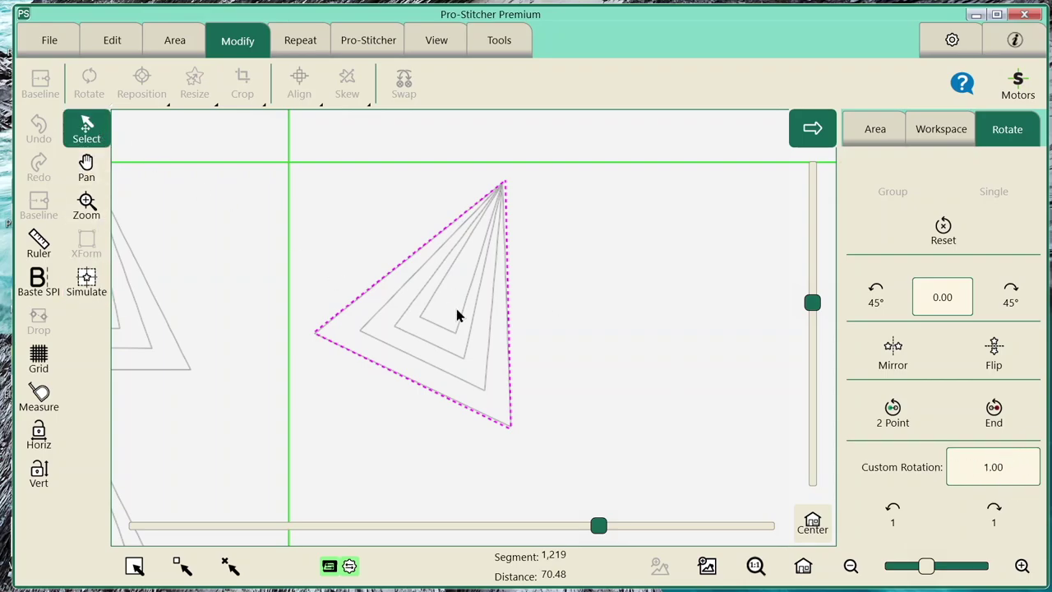
left_click(162, 340)
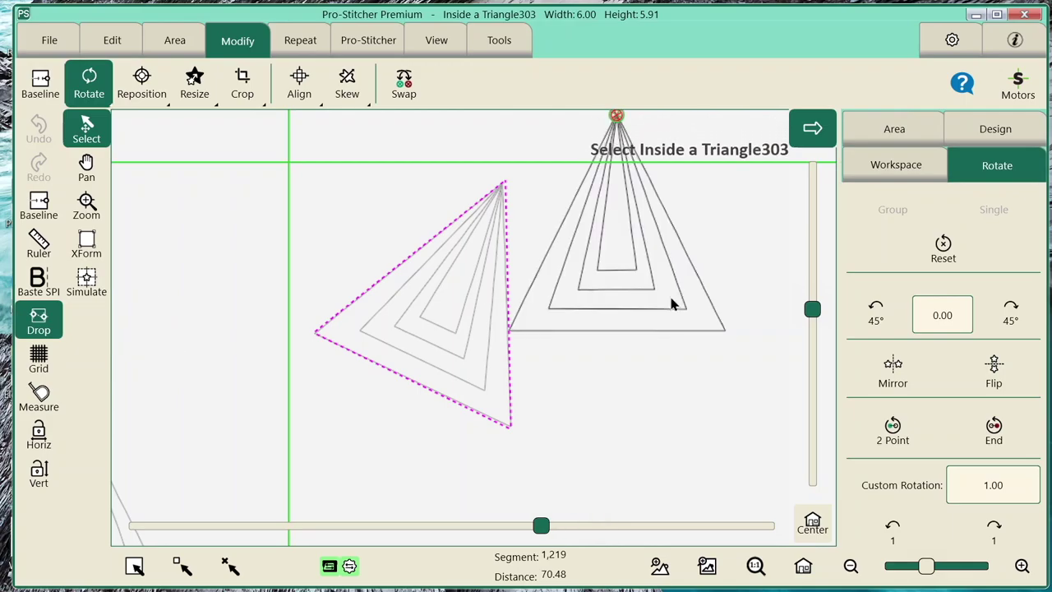
left_click(726, 406)
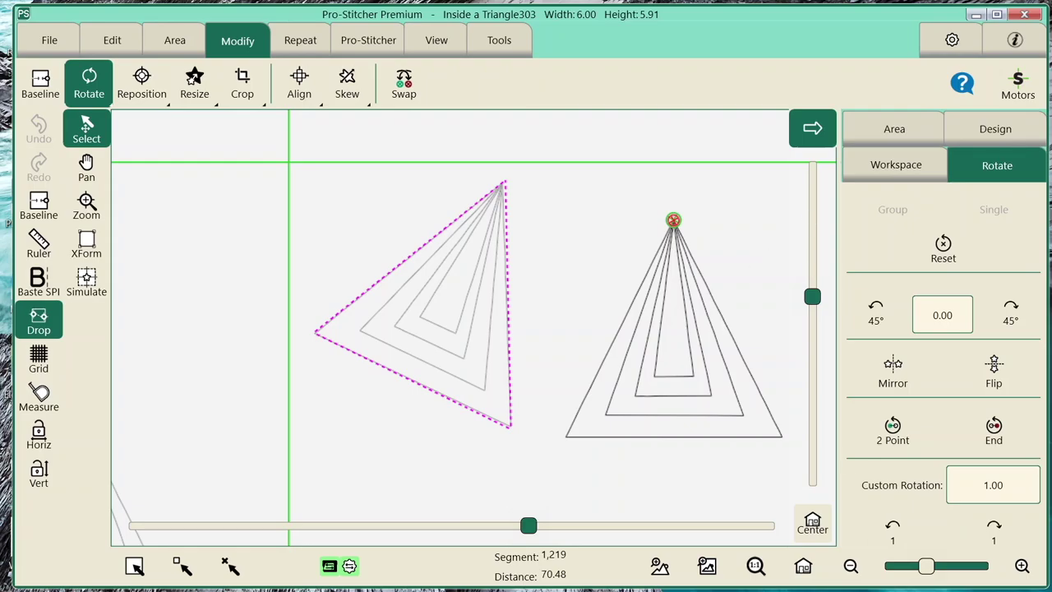
left_click(804, 567)
mouse_move(673, 300)
left_mouse_down()
mouse_move(347, 221)
mouse_move(350, 234)
left_mouse_up()
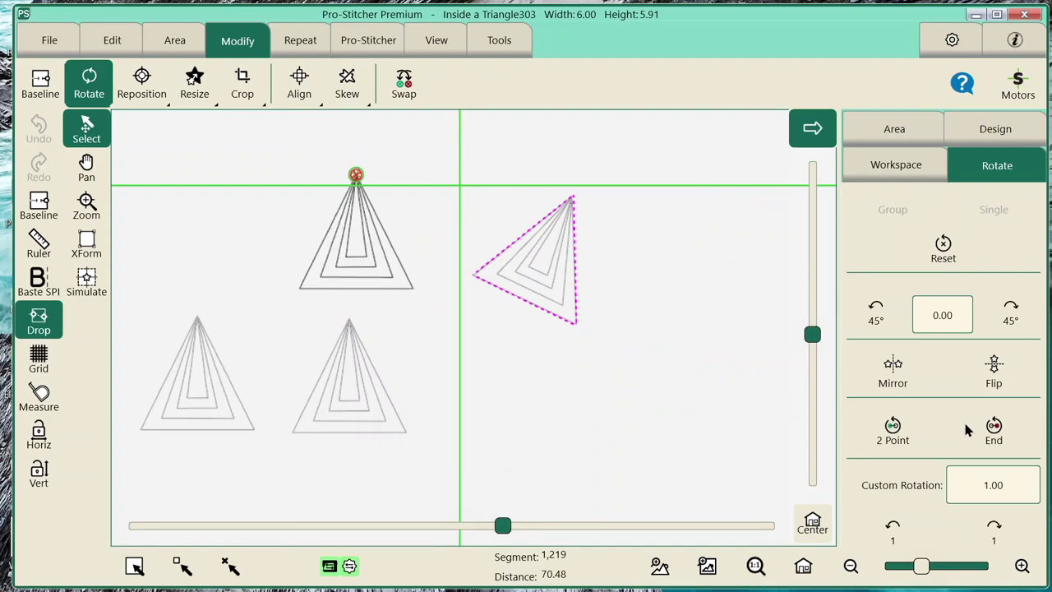
Set the custom rotation step to 30 and turn the top triangle 30° clockwise
left_click(997, 484)
left_click(867, 432)
left_click(824, 477)
left_click(924, 453)
left_click(993, 530)
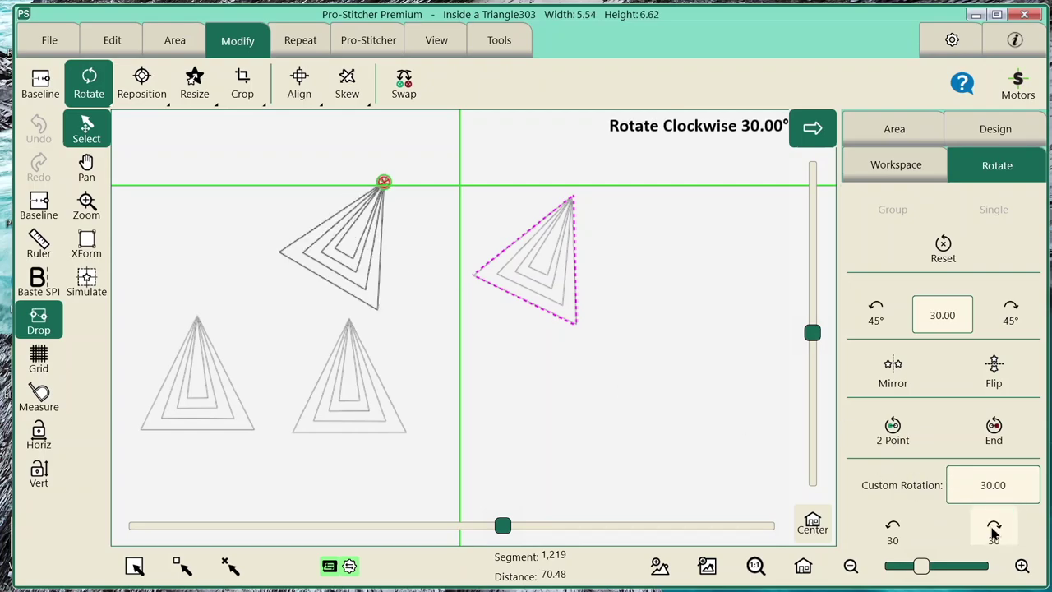
Turn the bottom-left triangle to 60° and the middle one to 90°, then box-select all four
left_click(219, 404)
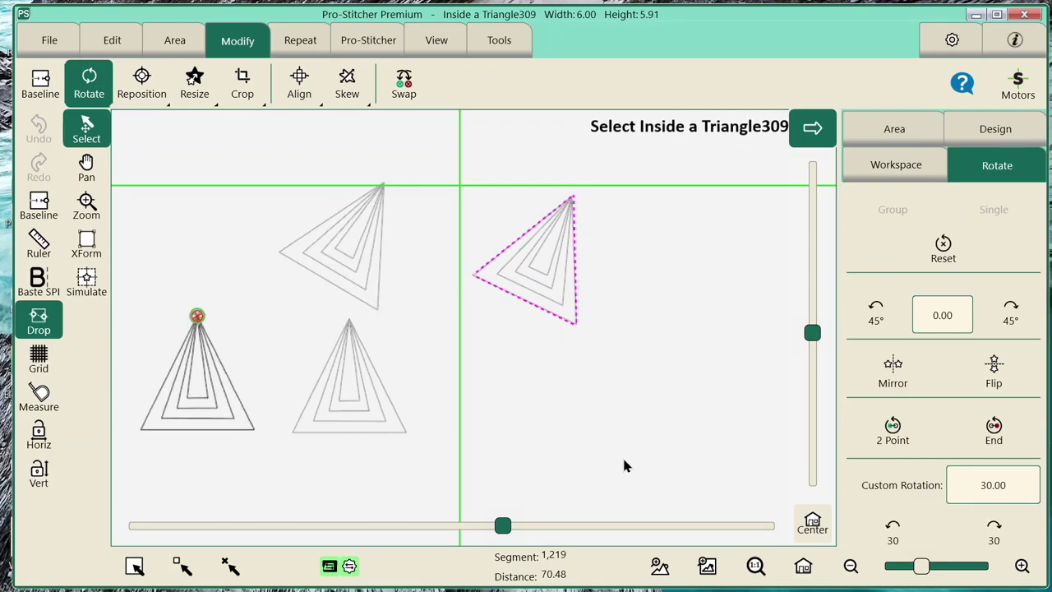
left_click(996, 531)
left_click(1001, 533)
left_click(359, 411)
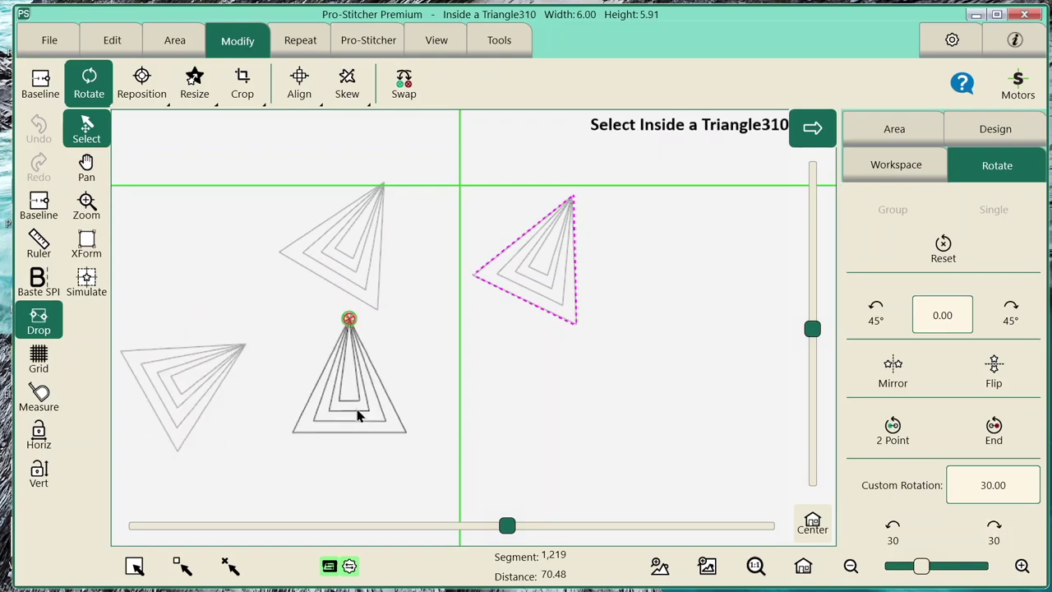
left_click(993, 534)
left_click(995, 533)
left_click(997, 531)
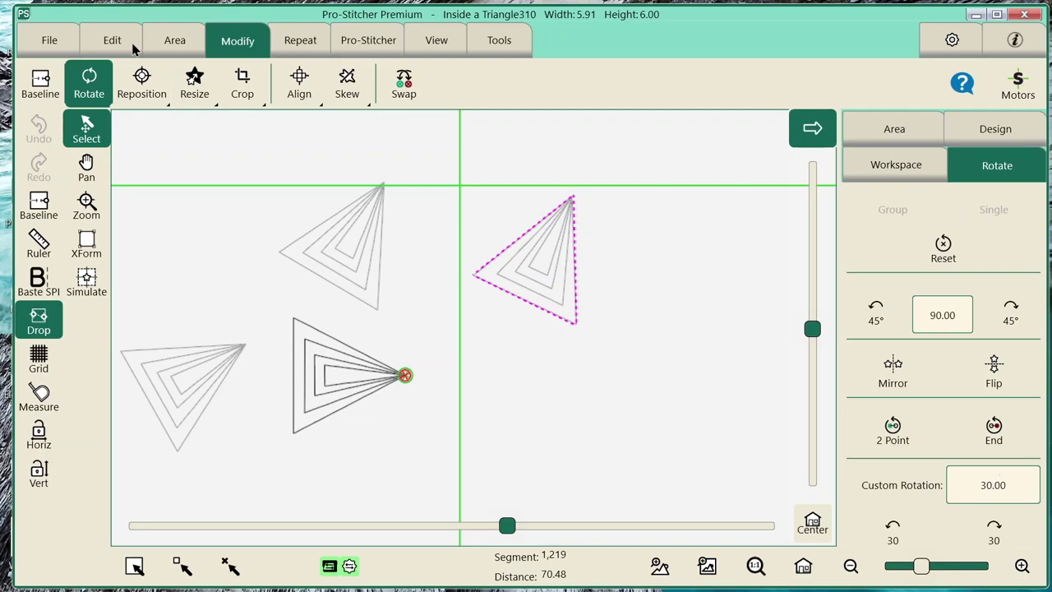
left_click_drag(613, 156, 159, 441)
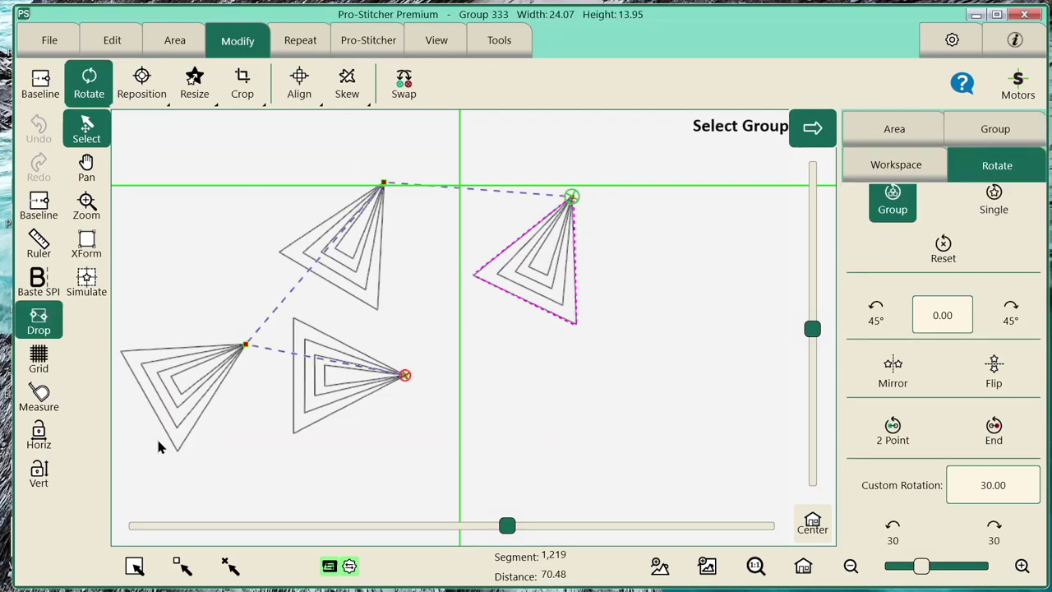
Close the selected triangle designs
left_click(49, 40)
left_click(244, 82)
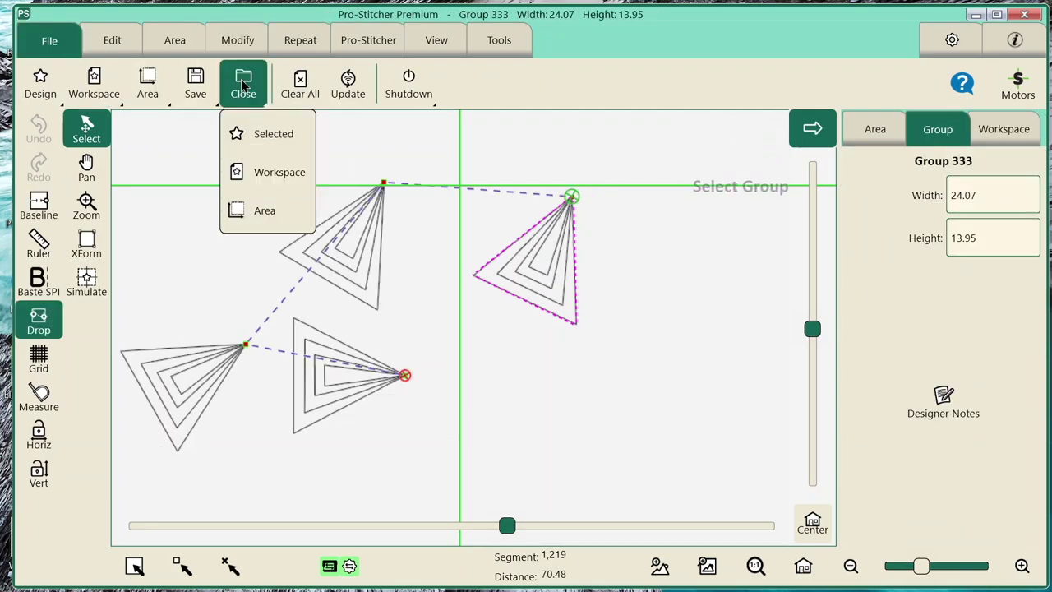
left_click(265, 133)
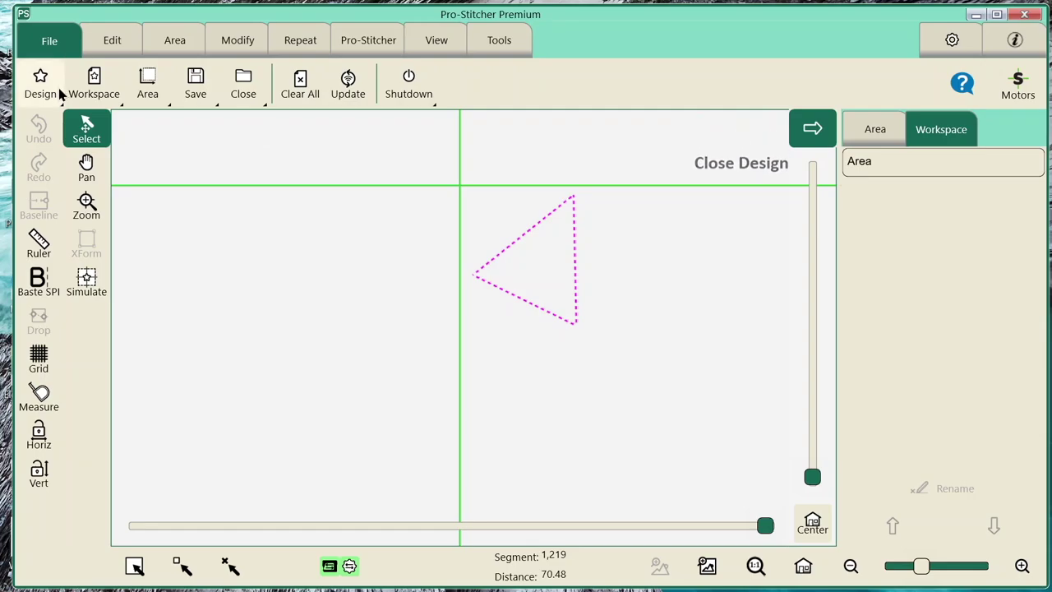
Browse to C:\Designs\PS Designs\Continuous Line and choose the Apple Leaves design
left_click(45, 84)
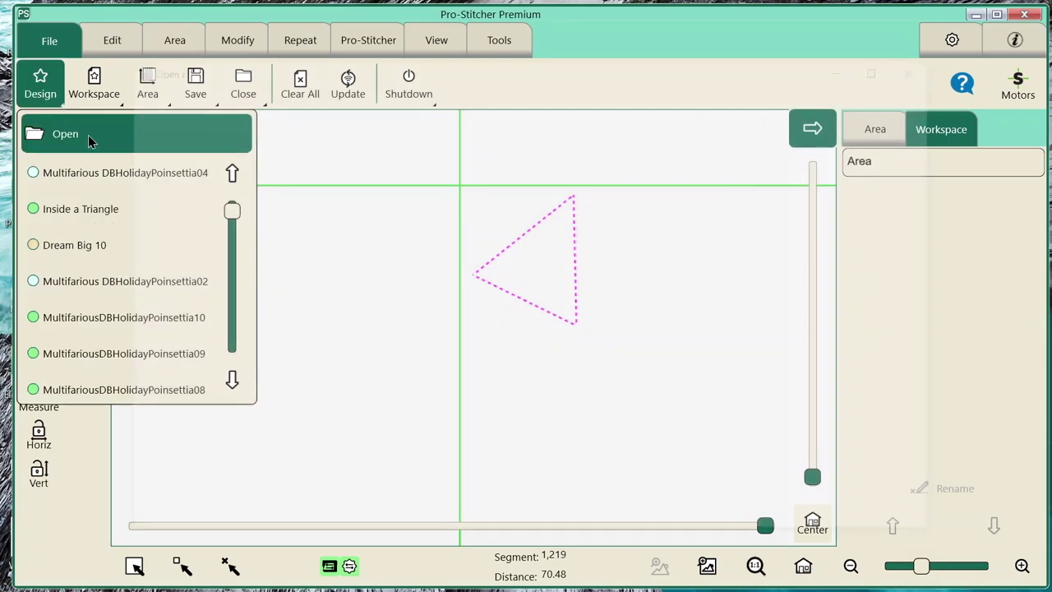
left_click(88, 135)
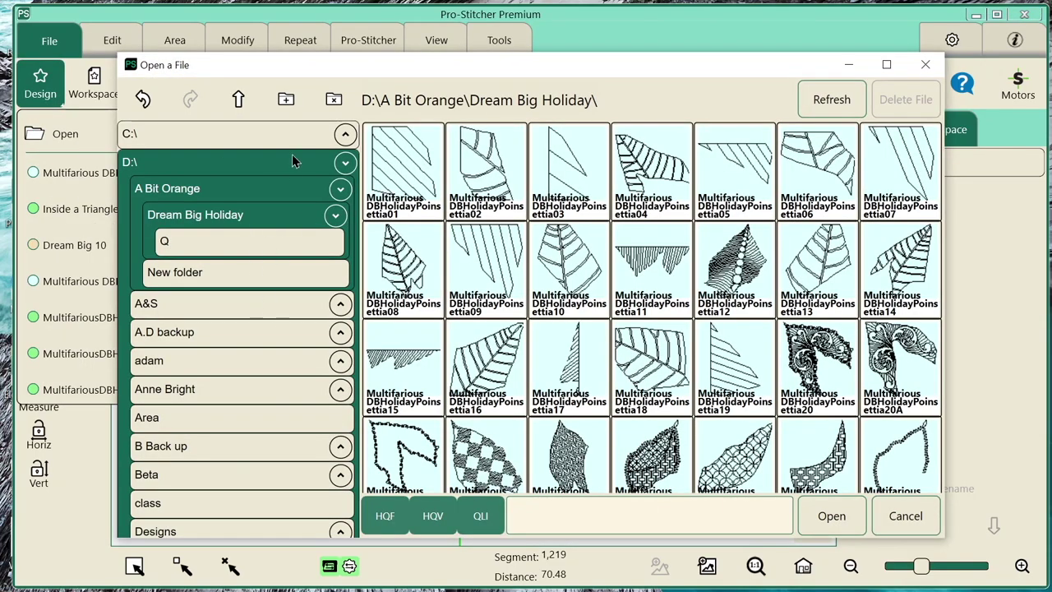
left_click(345, 133)
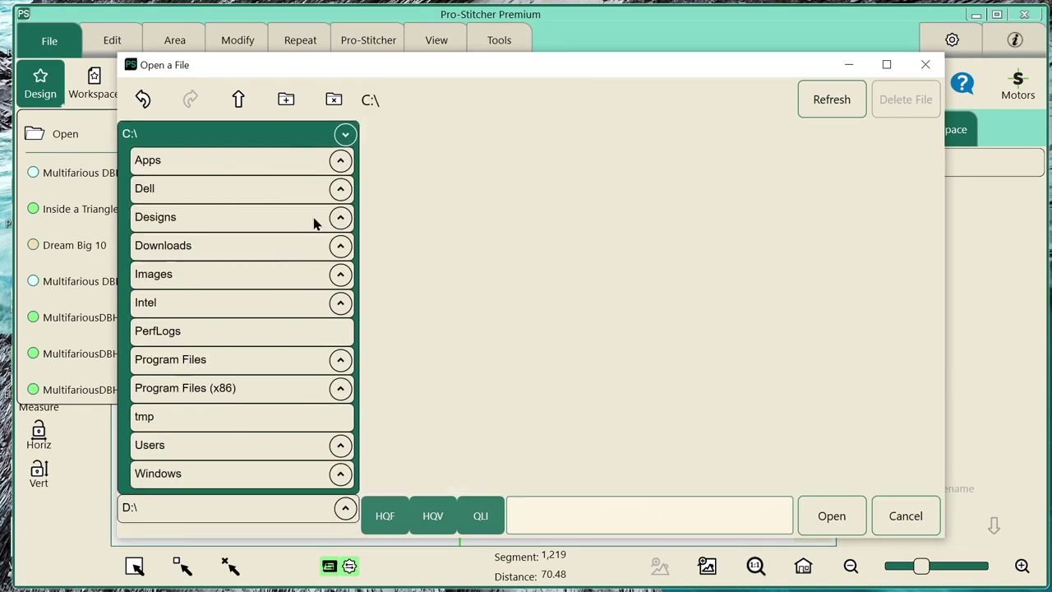
left_click(341, 217)
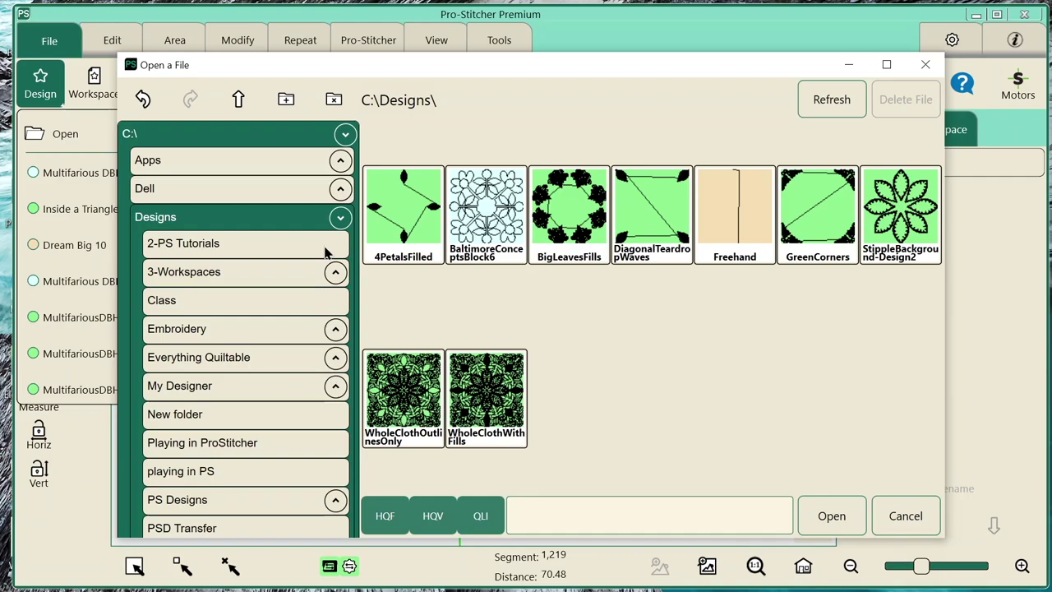
scroll(321, 418, "down", 3)
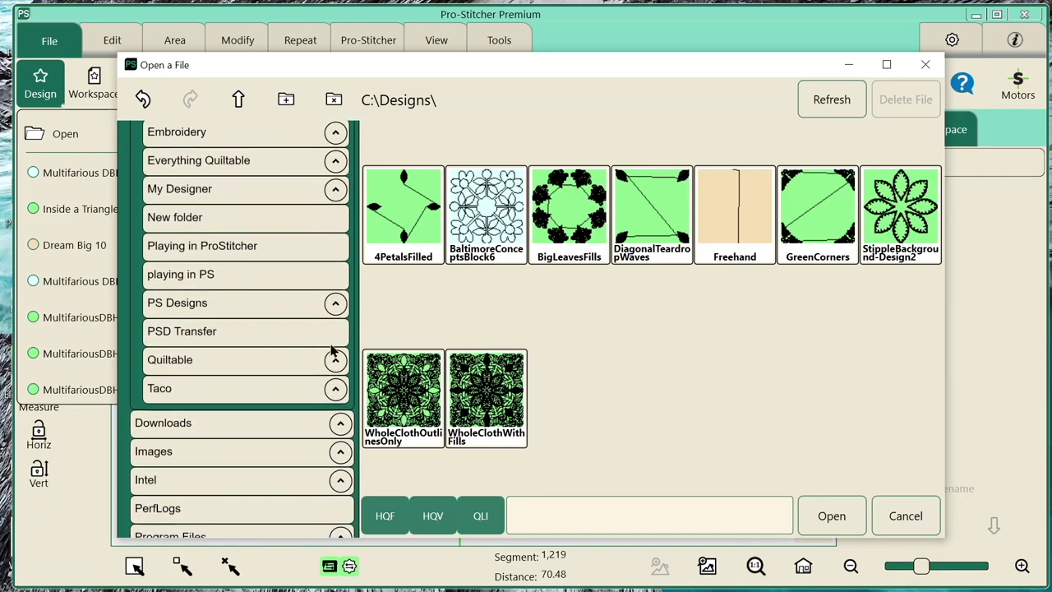
left_click(335, 303)
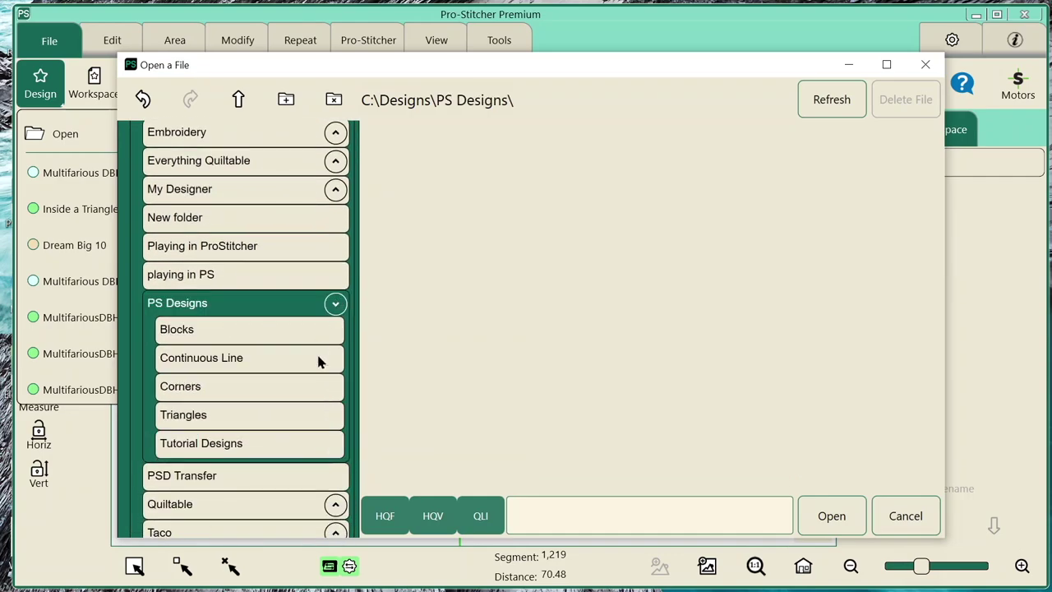
left_click(320, 362)
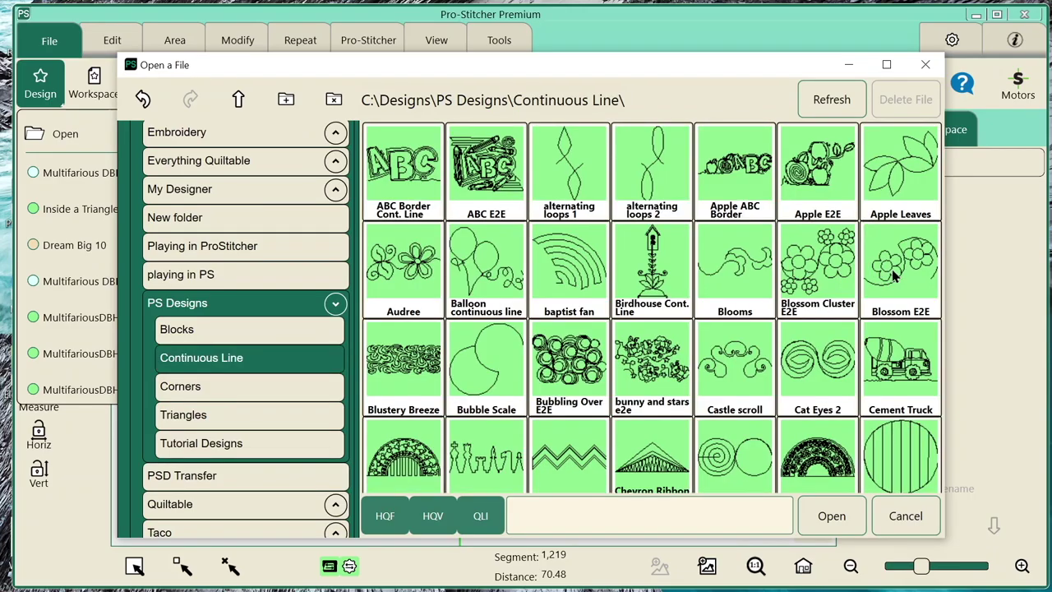
left_click(896, 180)
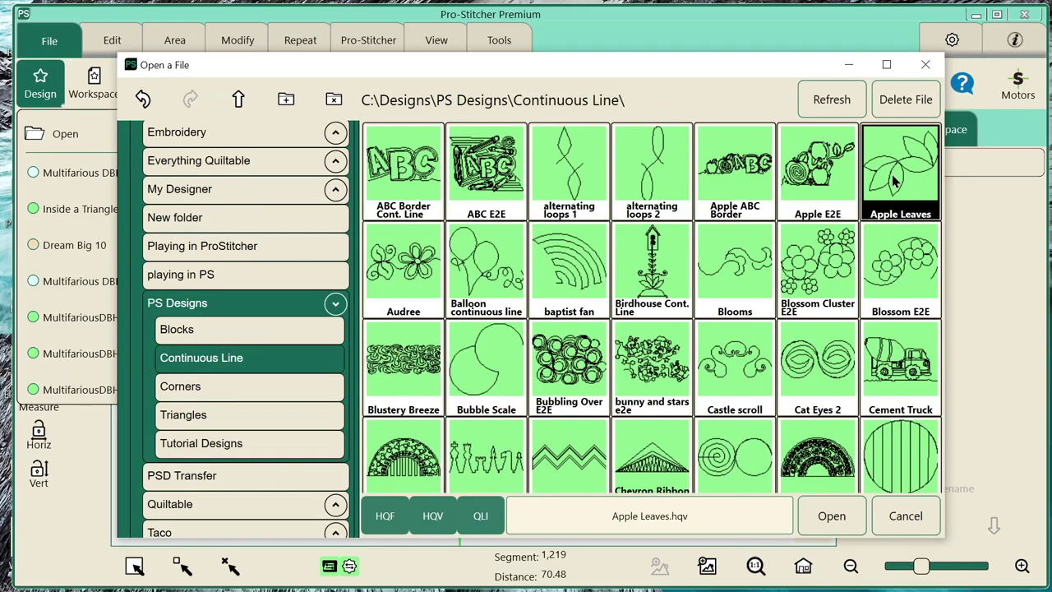
Load Apple Leaves onto the canvas and clear the old triangular area
left_click(832, 515)
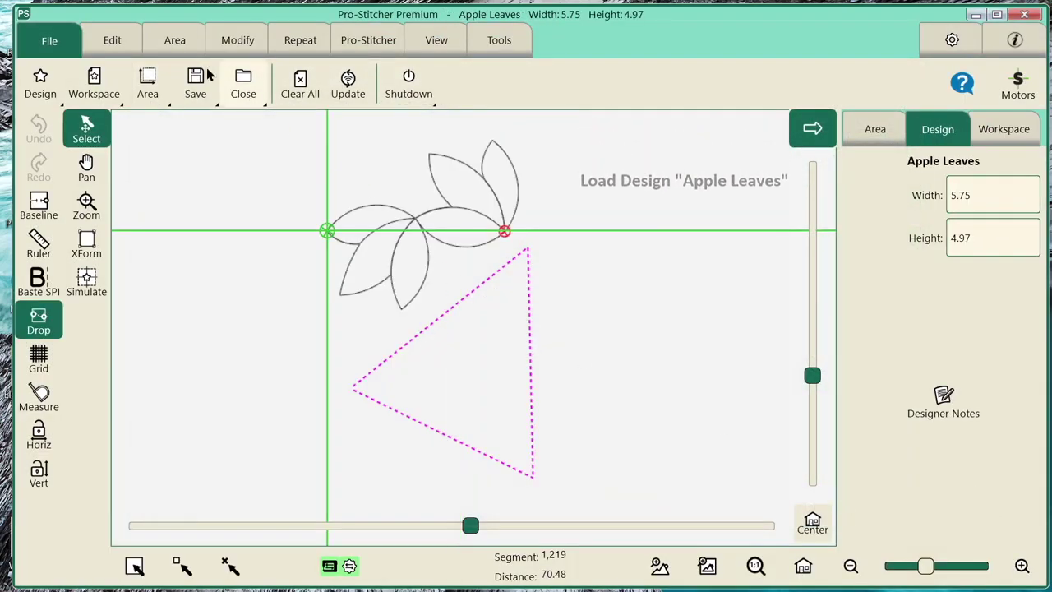
left_click(170, 40)
left_click(137, 80)
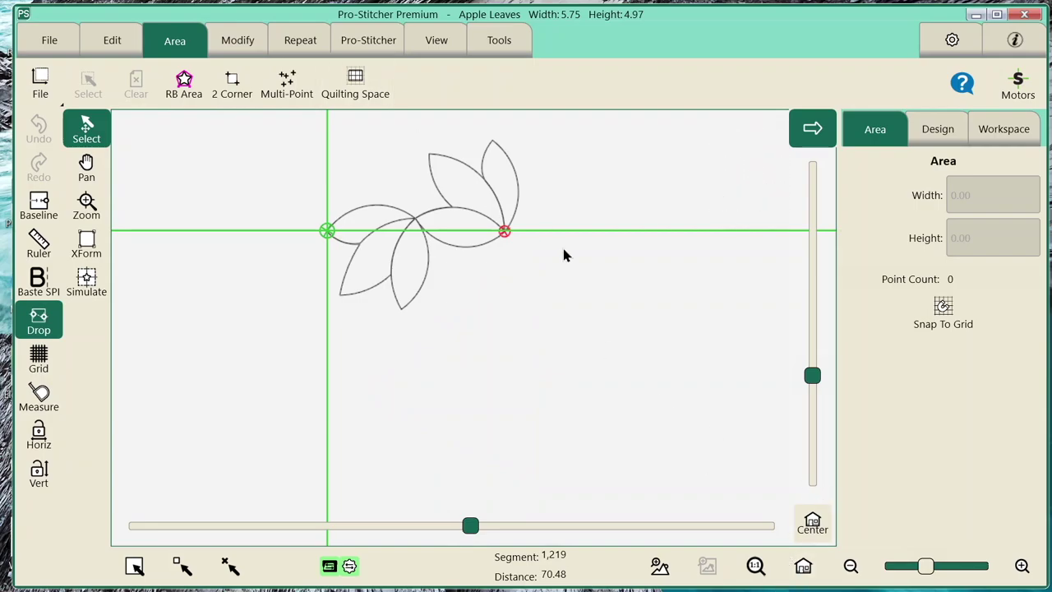
left_click(851, 566)
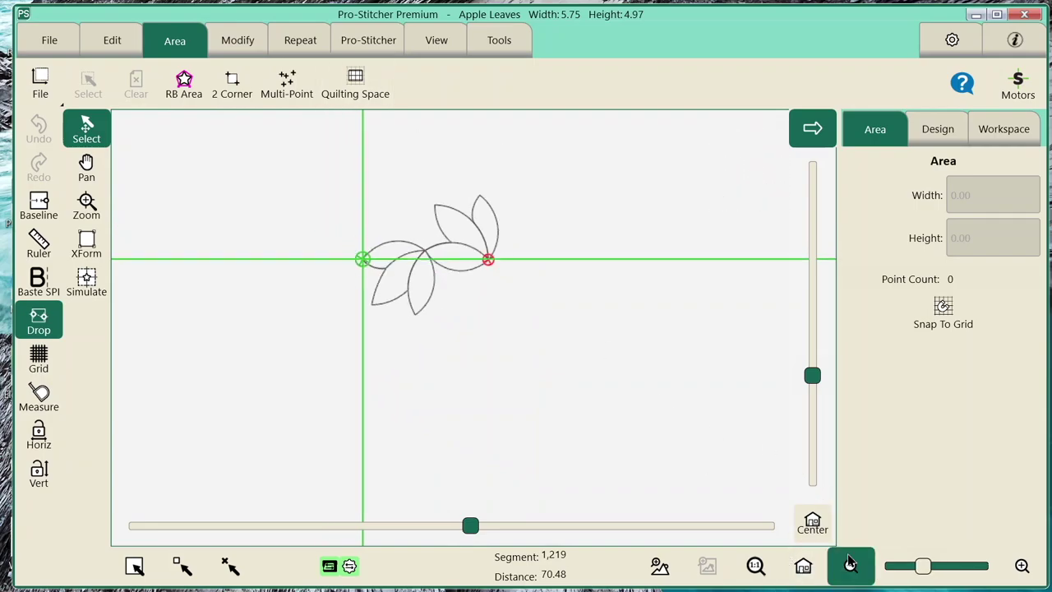
Turn on position simulation and switch design placement from Drop to Drag
left_click(242, 39)
left_click(199, 38)
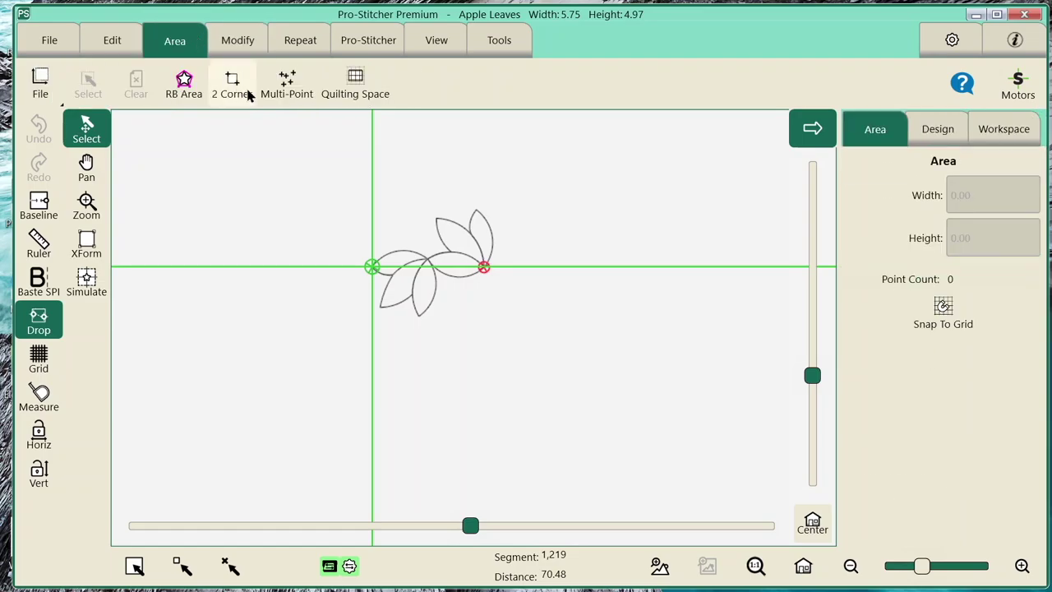
left_click(86, 281)
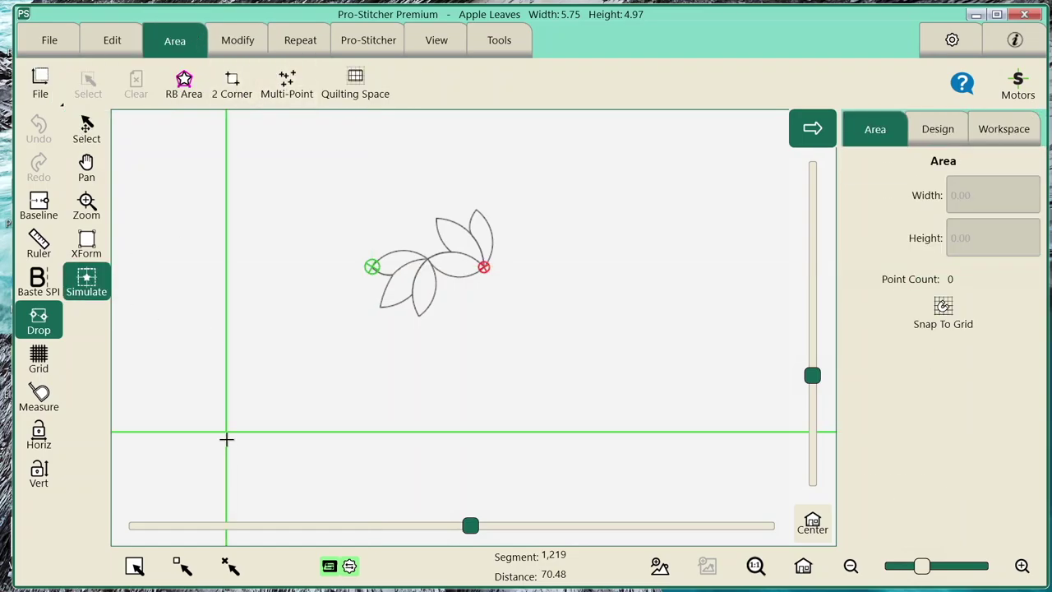
left_click(56, 318)
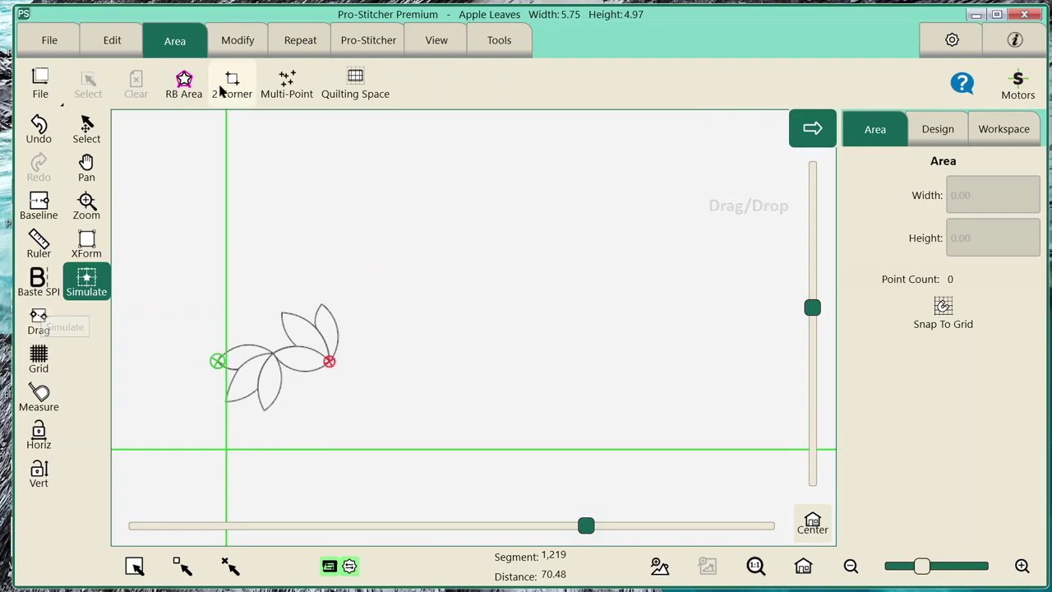
Place eight multi-point corners alternating top and bottom to form the three-peak zigzag around the leaves
left_click(282, 85)
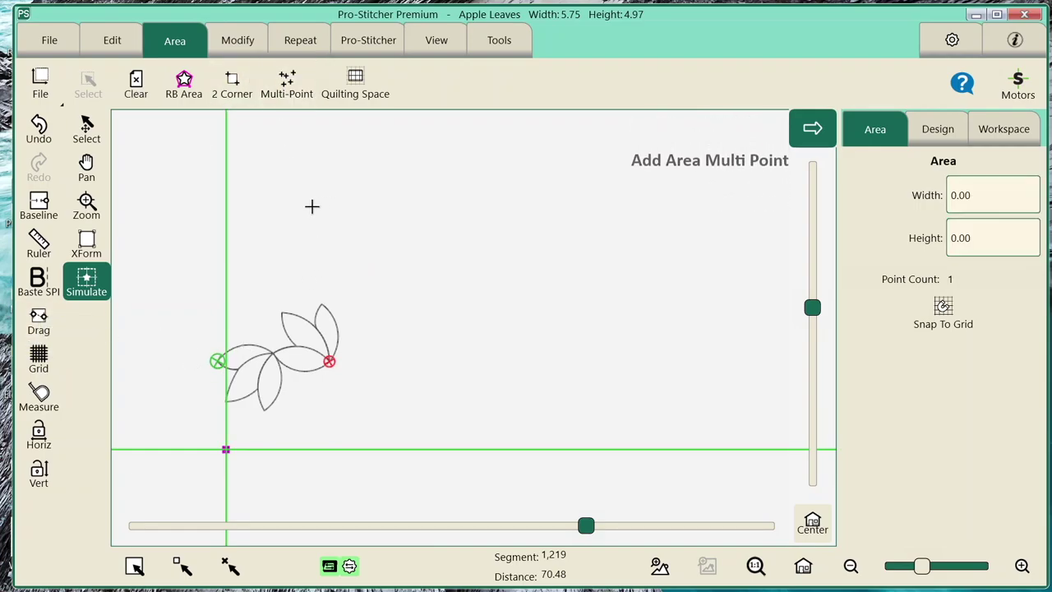
left_click(372, 182)
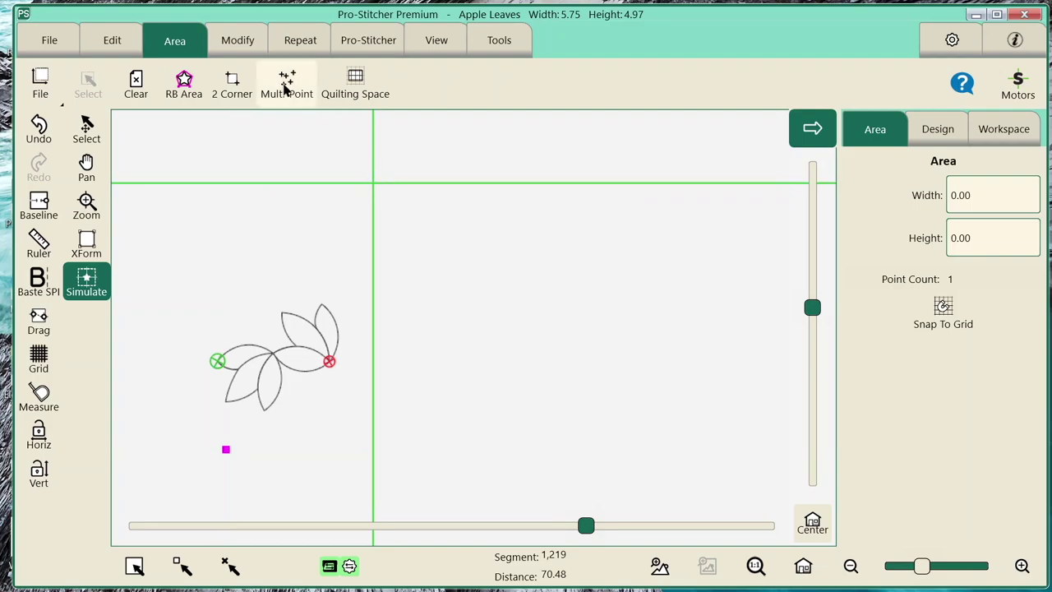
left_click(463, 467)
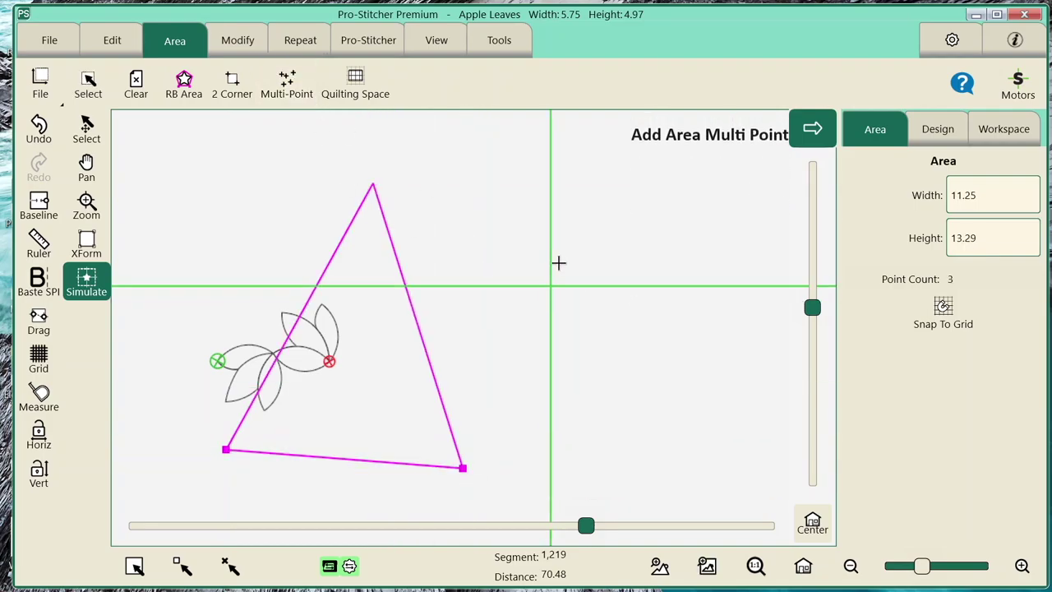
left_click(590, 187)
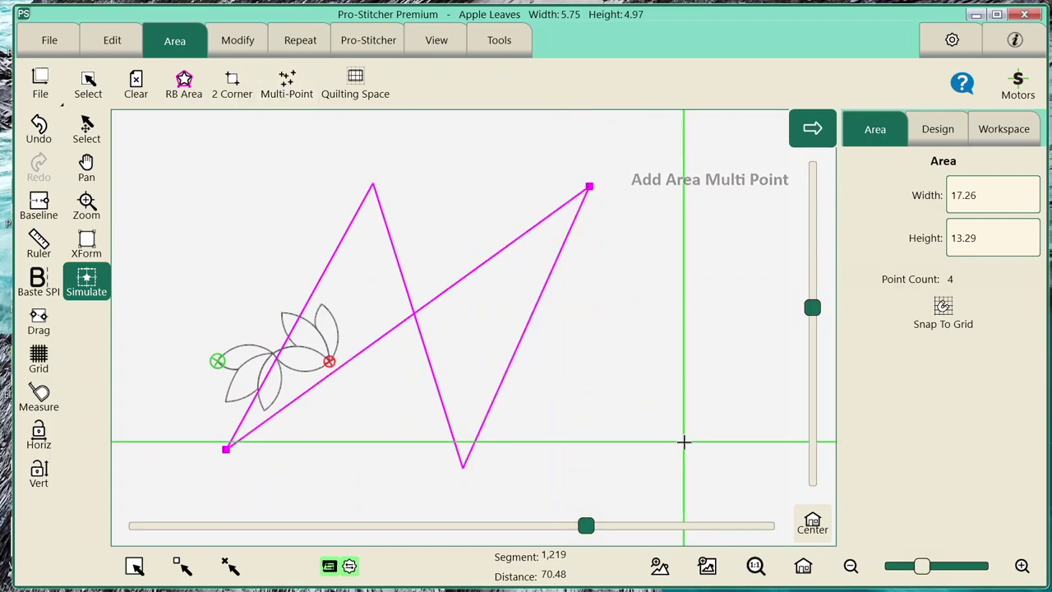
left_click(693, 475)
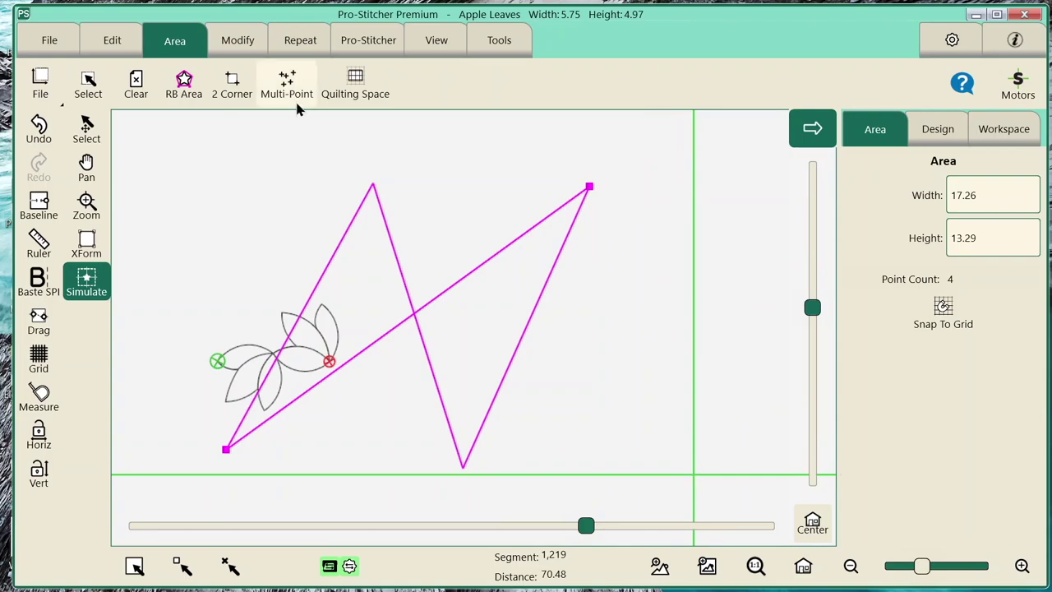
left_click(799, 188)
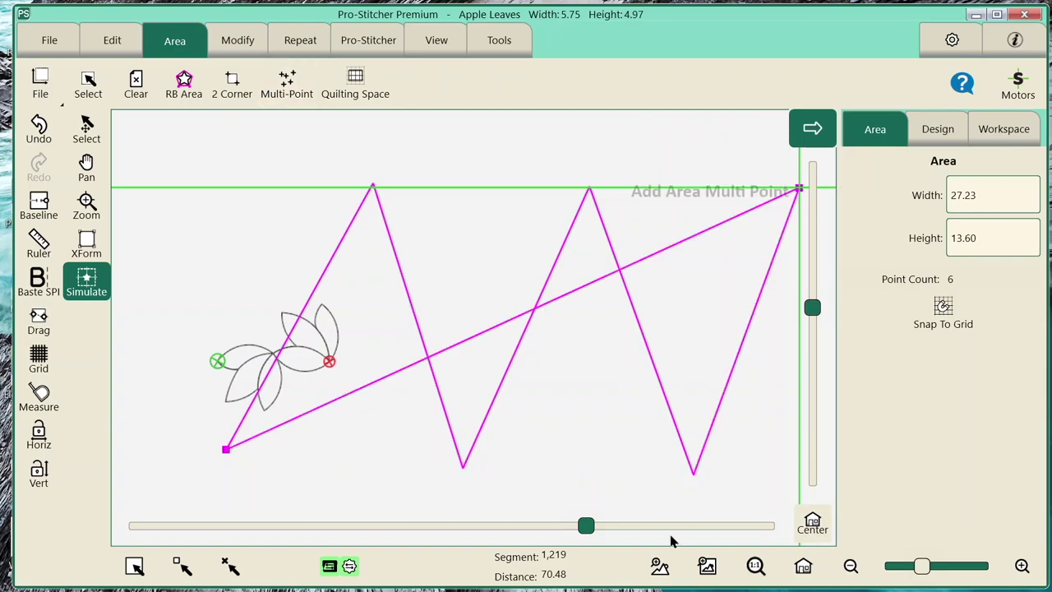
left_click_drag(581, 530, 694, 530)
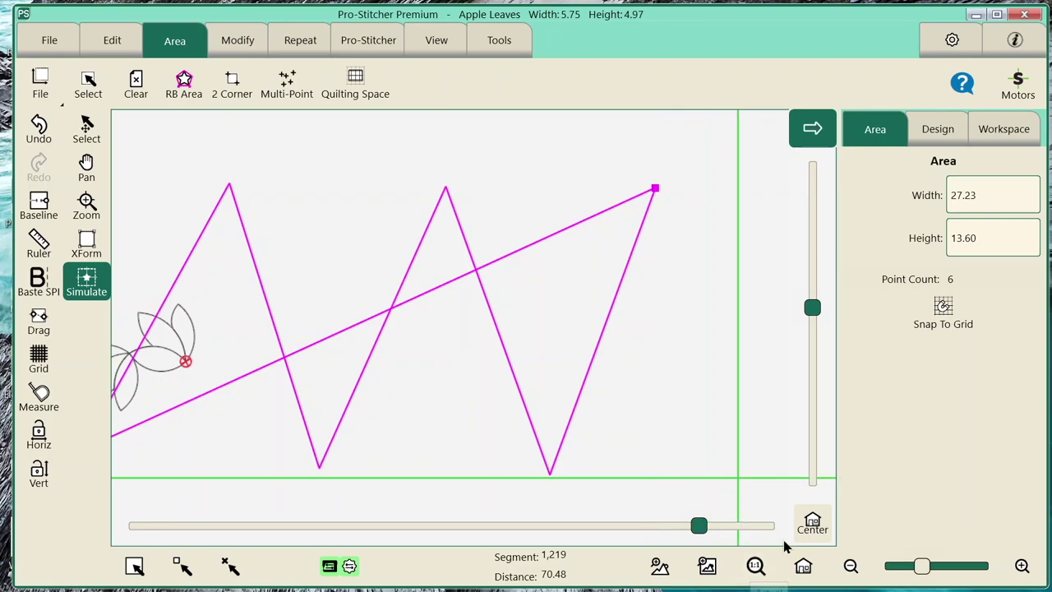
left_click(286, 92)
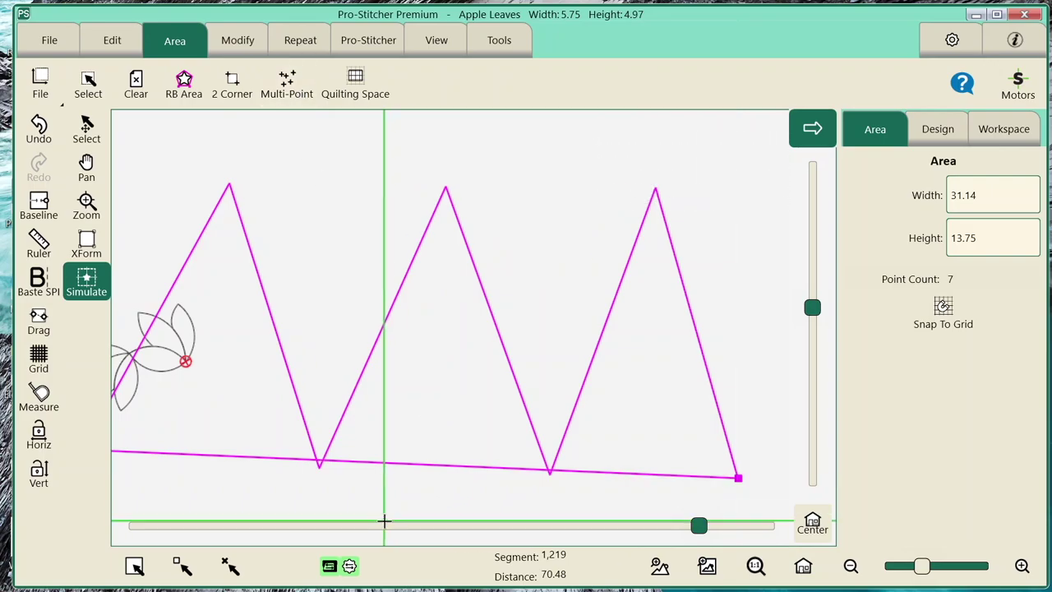
left_click(301, 96)
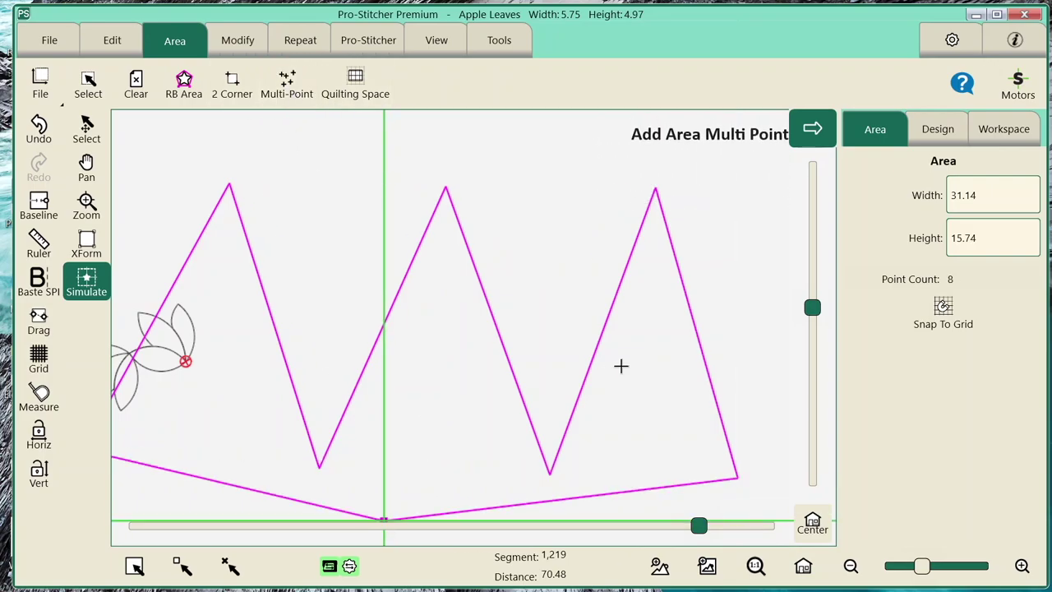
left_click(805, 565)
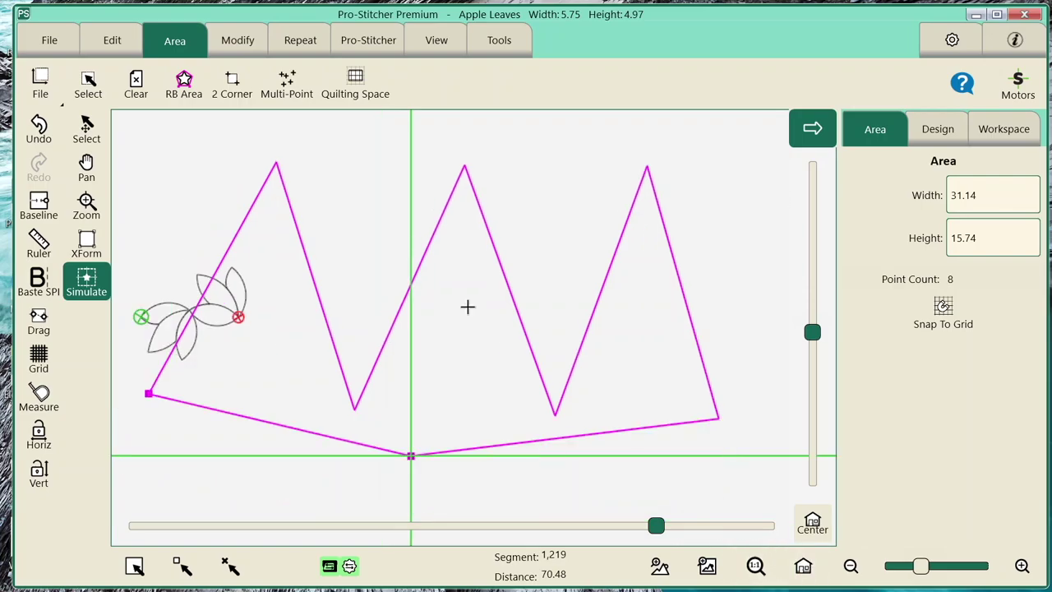
left_click(86, 136)
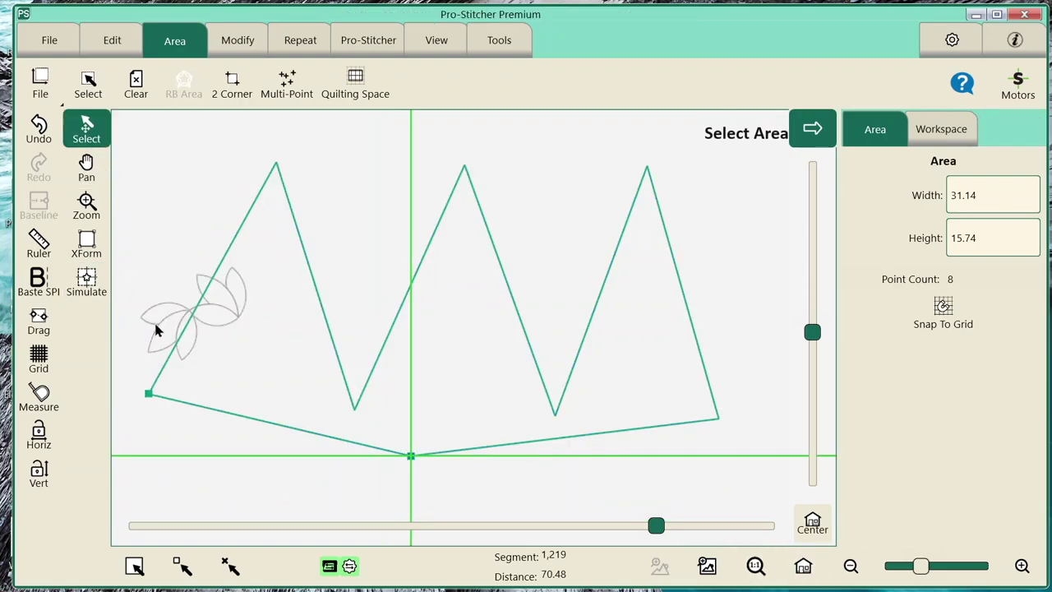
Repeat Apple Leaves horizontally into 3 copies with a -0.43 gap and commit with Baseline
left_click(296, 41)
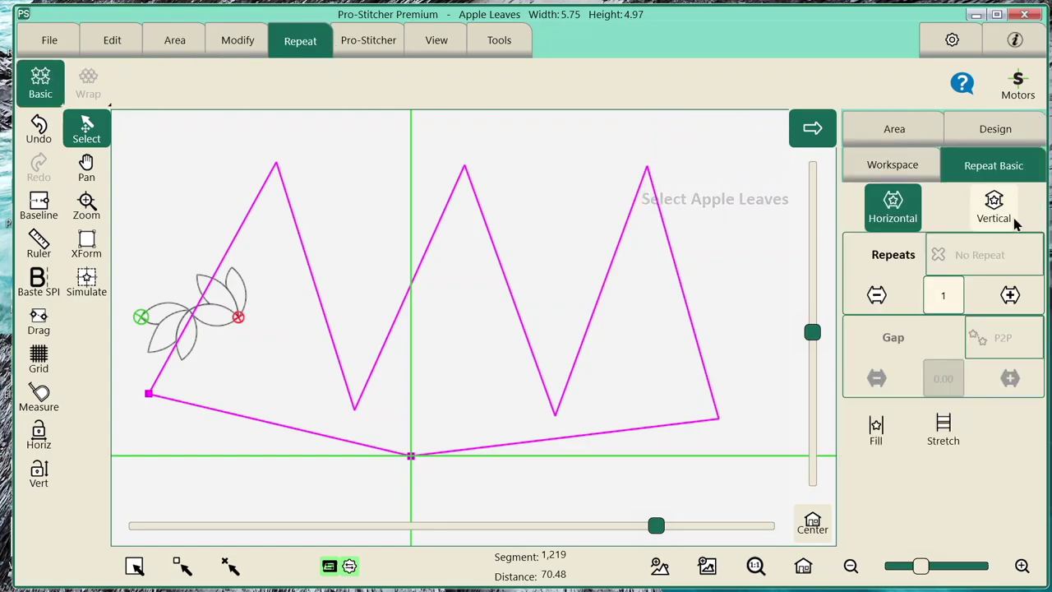
left_click(1011, 295)
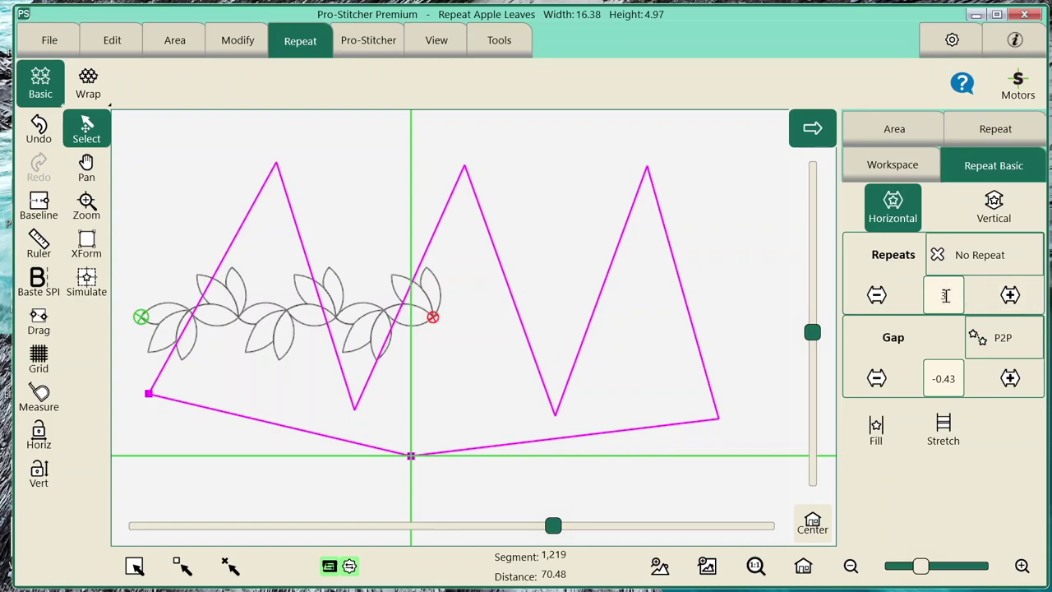
left_click(50, 214)
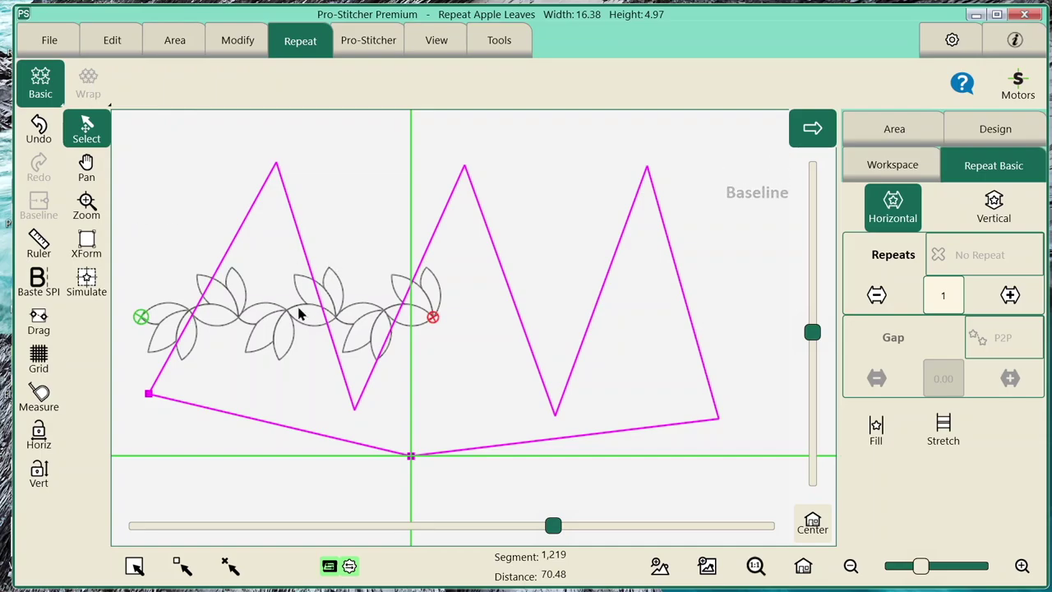
left_click(898, 168)
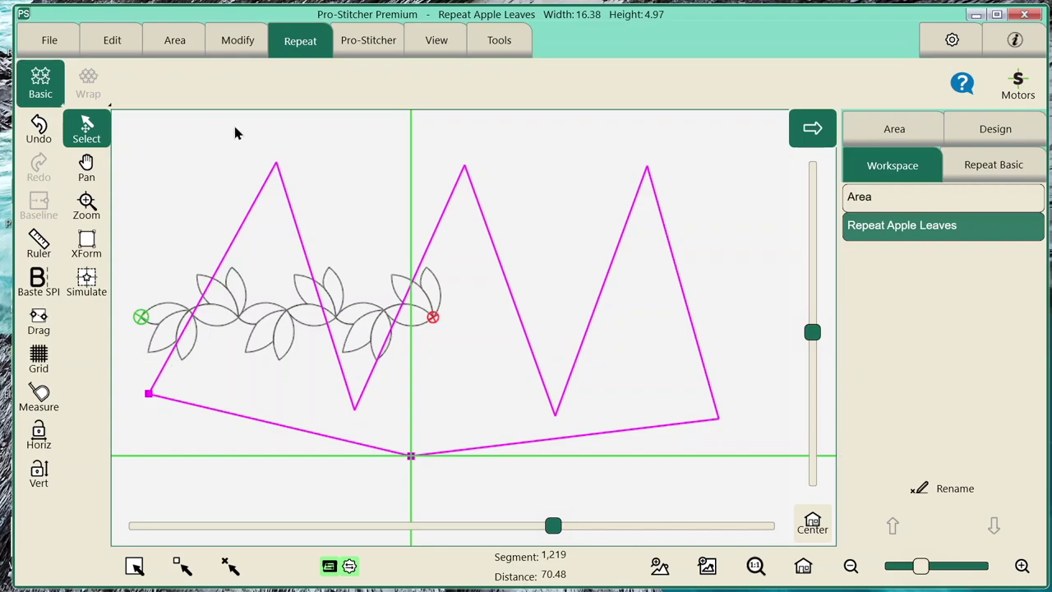
left_click(851, 565)
left_click(851, 565)
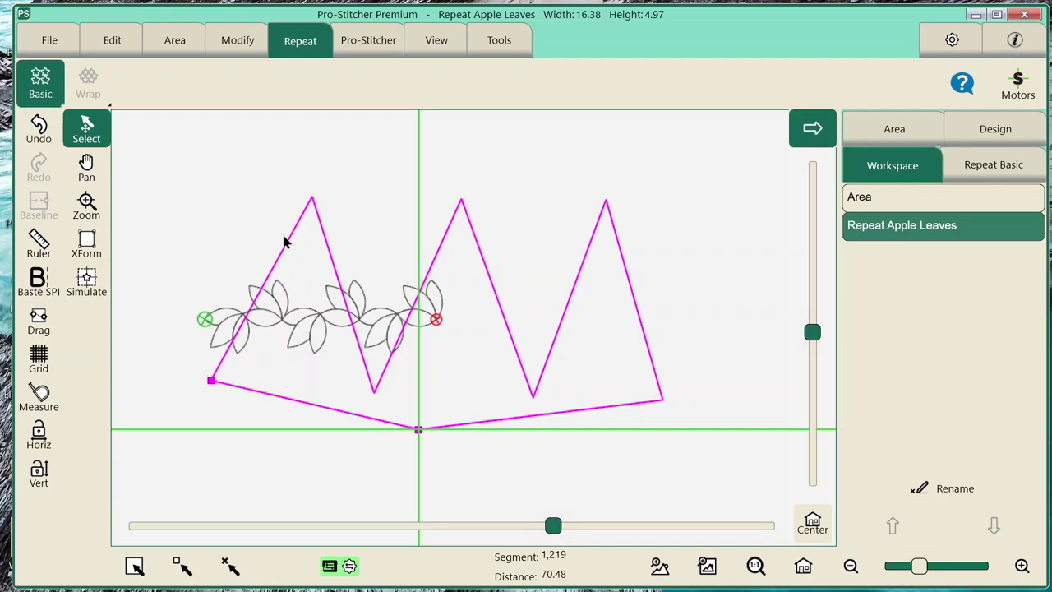
Lift the leaf chain above the zigzag and set the needle at the zigzag's left corner
left_click(237, 40)
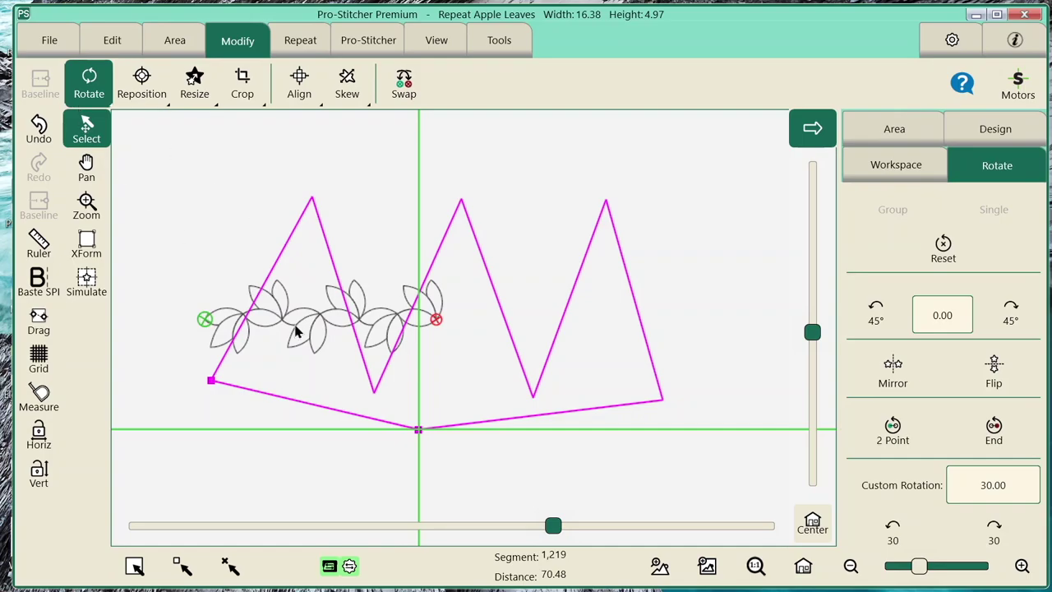
left_click_drag(300, 332, 282, 241)
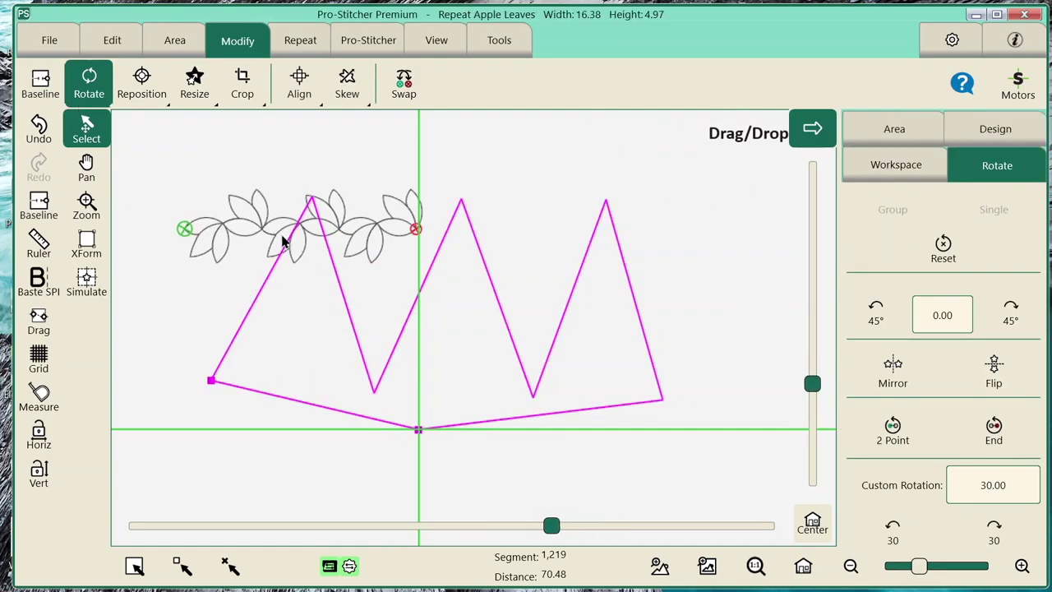
left_click(102, 284)
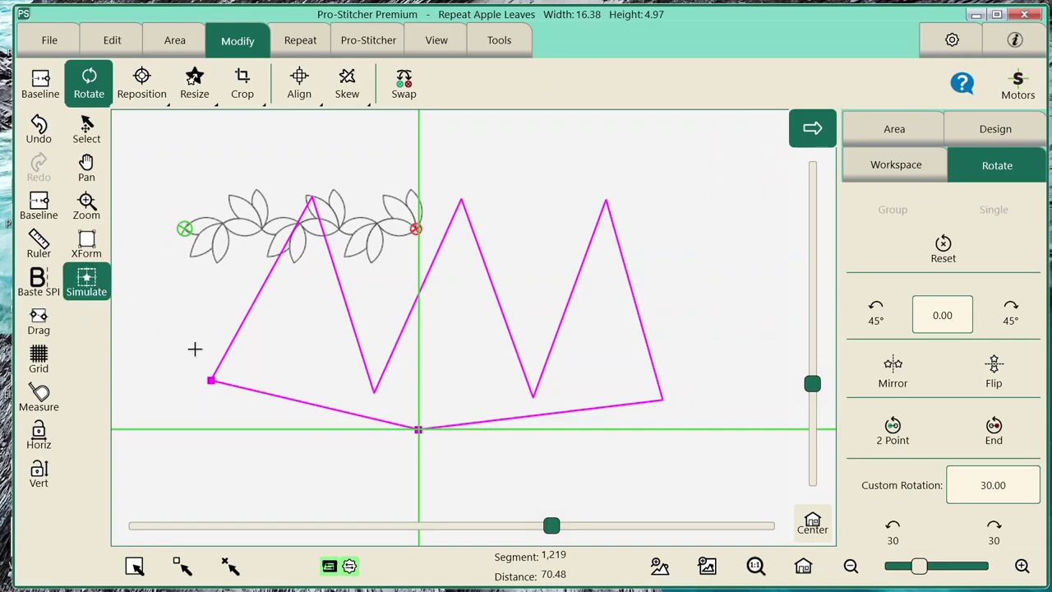
left_click(218, 364)
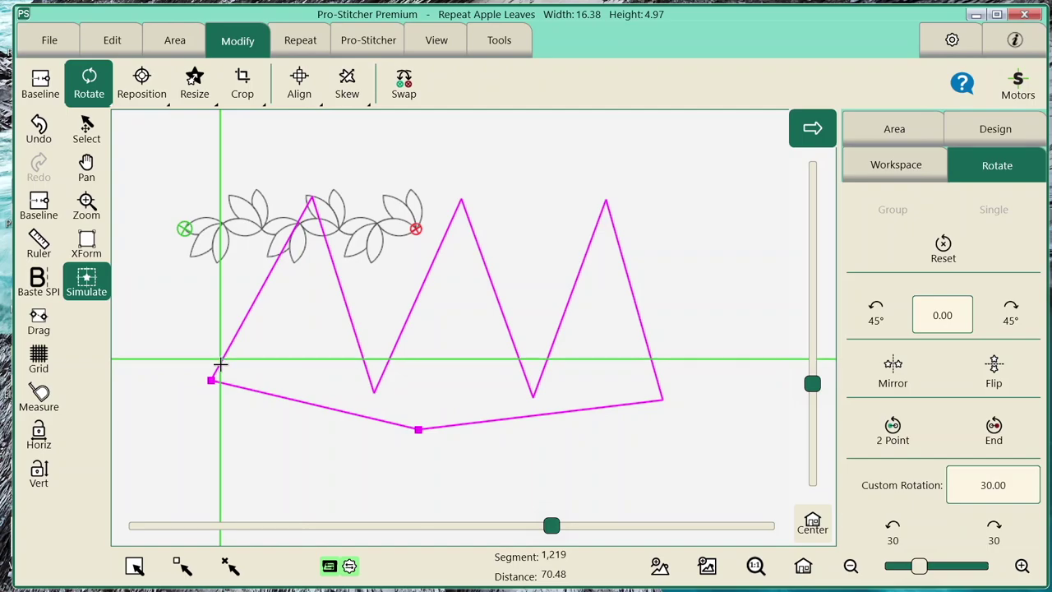
mouse_move(221, 363)
left_mouse_down()
mouse_move(227, 375)
mouse_move(219, 368)
left_mouse_up()
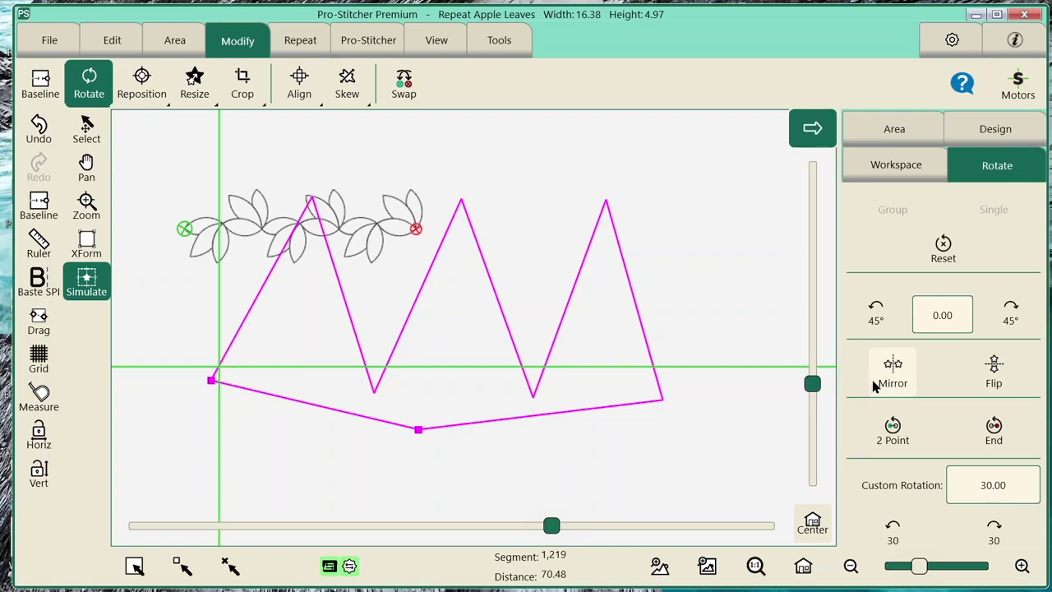
Rotate the leaf chain 61.22° with a two-point line from the needle to the first zigzag peak
left_click(900, 447)
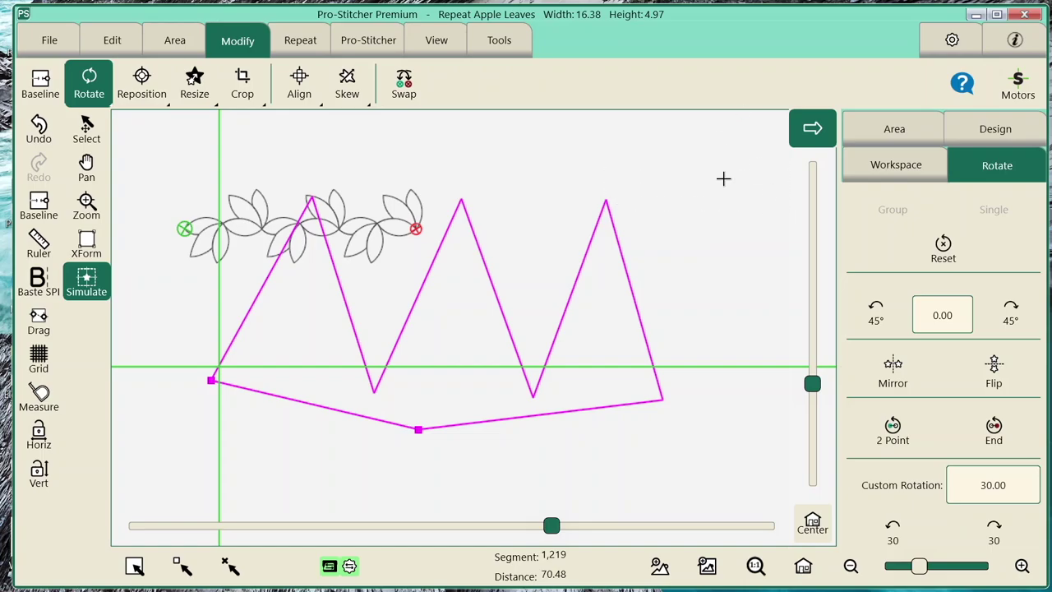
left_click(291, 262)
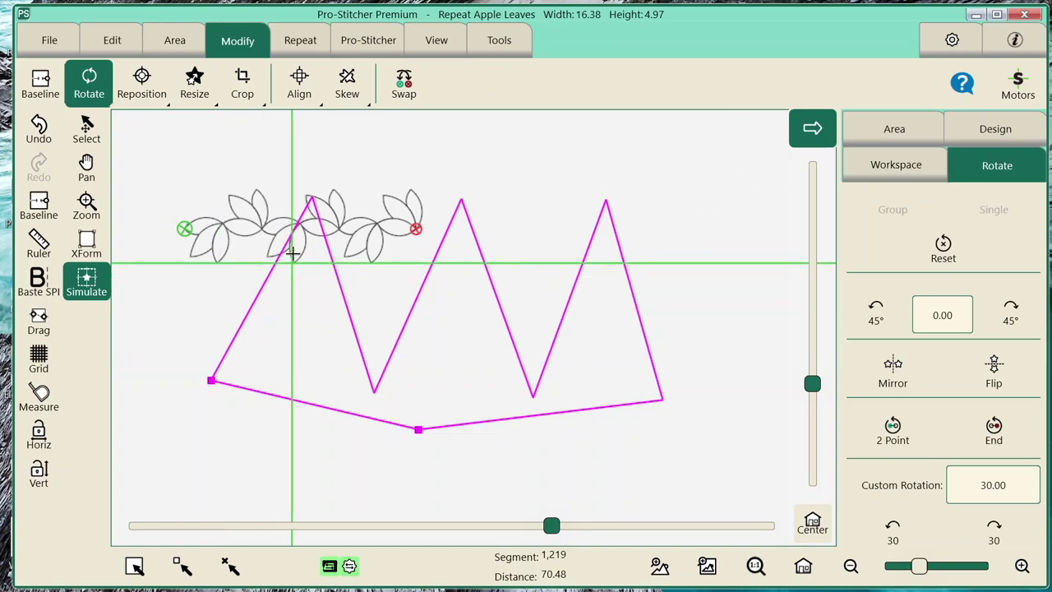
left_click(299, 221)
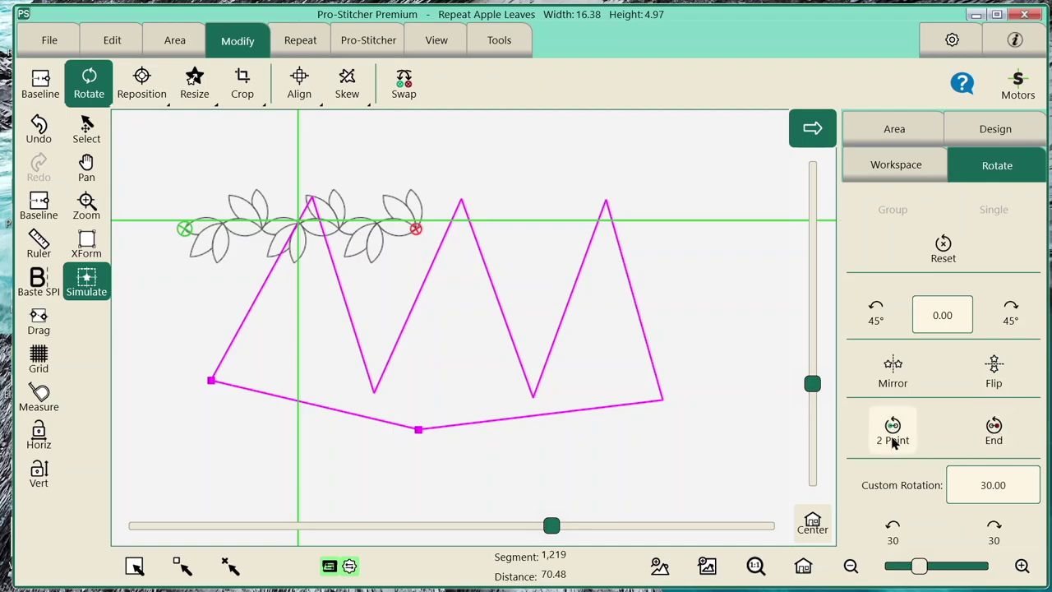
left_click(996, 432)
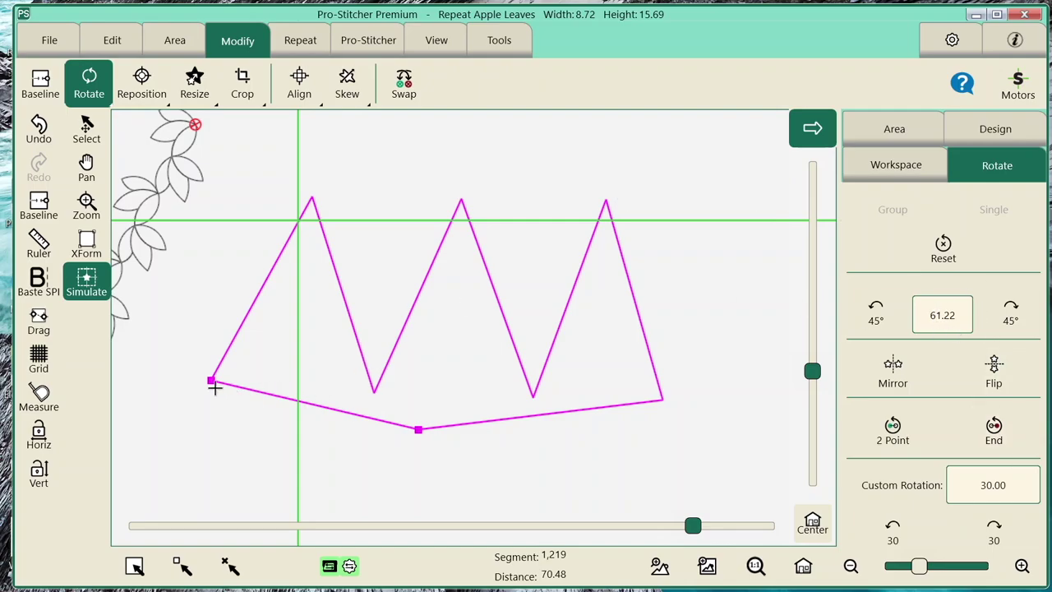
Drag the rotated chain beside the zigzag's first rising edge
left_click(86, 129)
left_click_drag(155, 181, 252, 213)
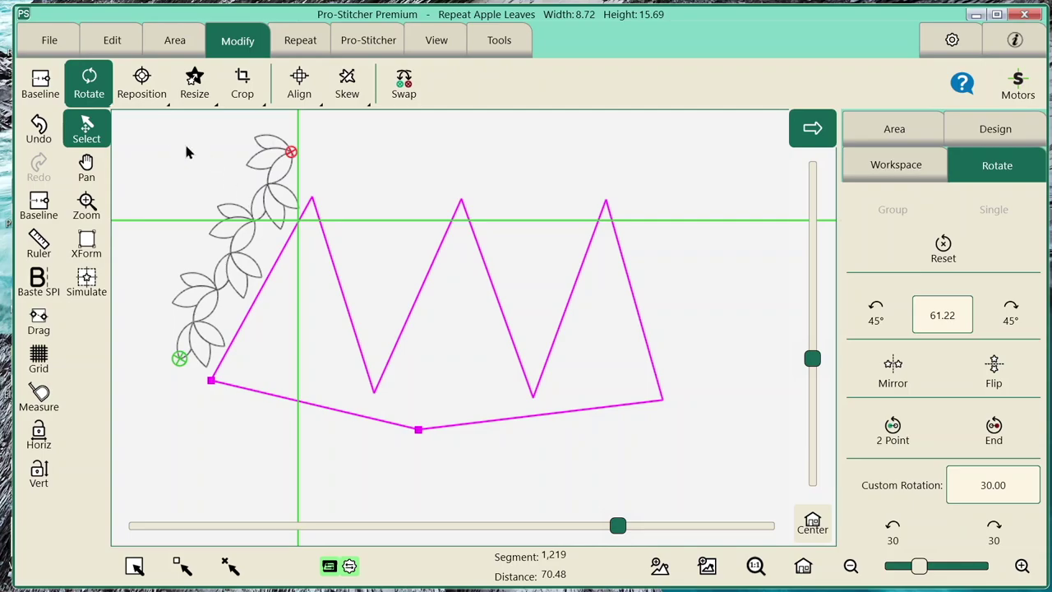
left_click(175, 42)
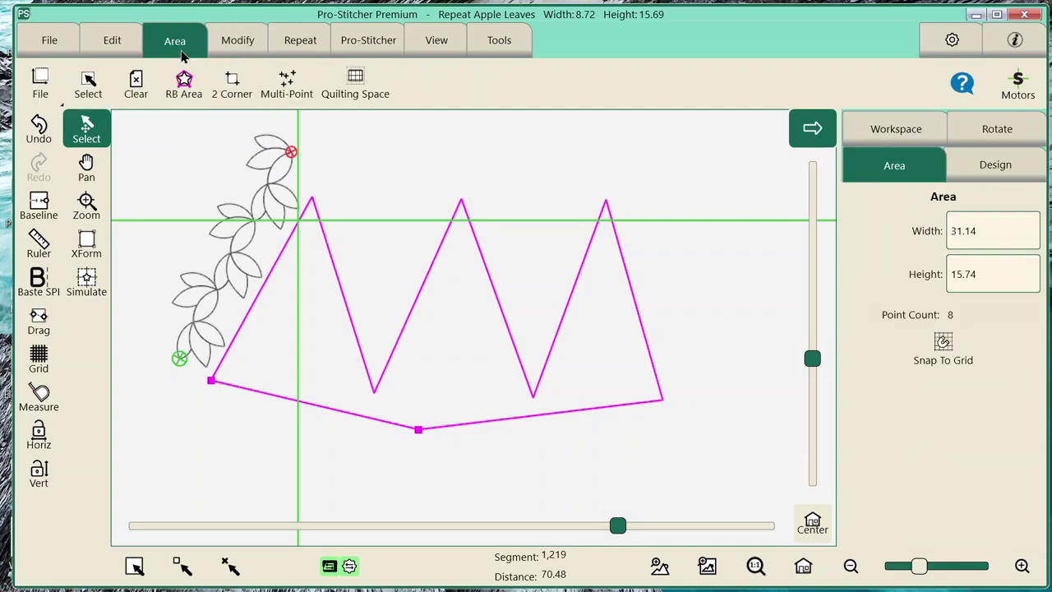
Duplicate the positioned leaf chain and fit the whole layout in view
left_click(123, 41)
left_click(330, 82)
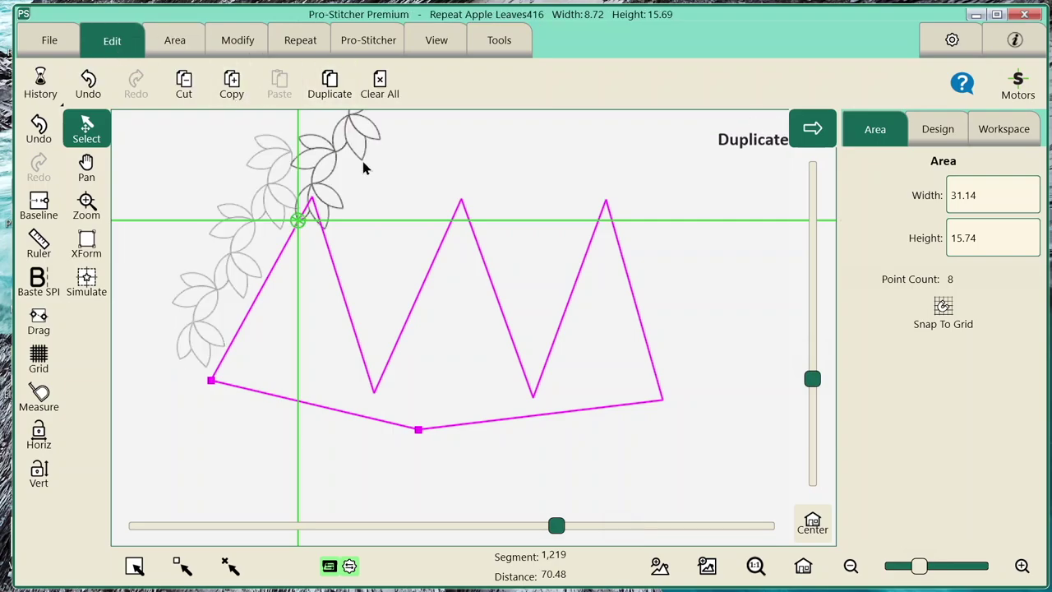
left_click(801, 561)
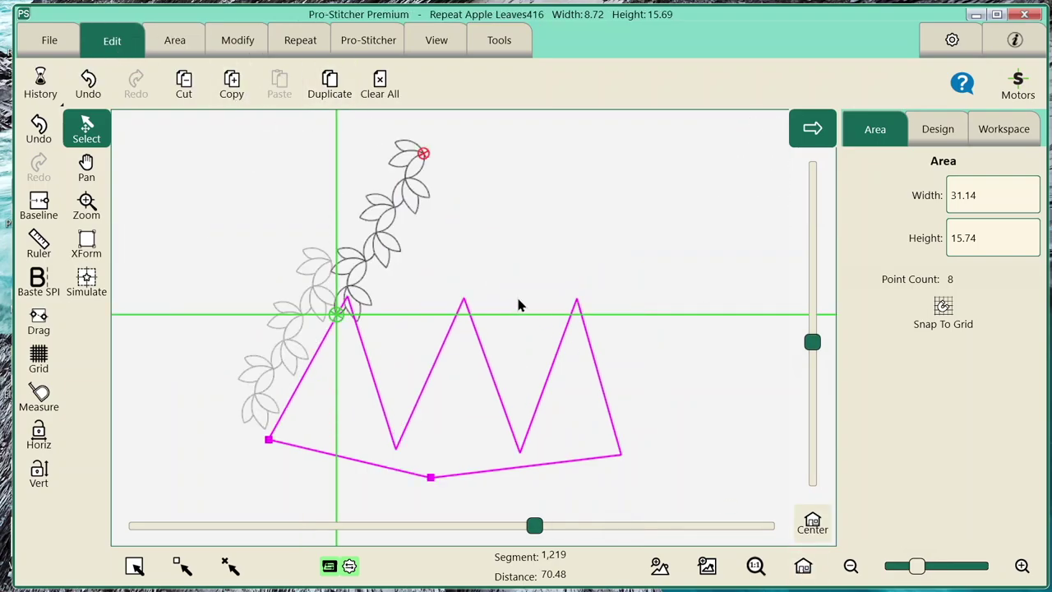
Flip the copy vertically and drag it down onto the first falling edge at 8.72 by 15.69
left_click(245, 45)
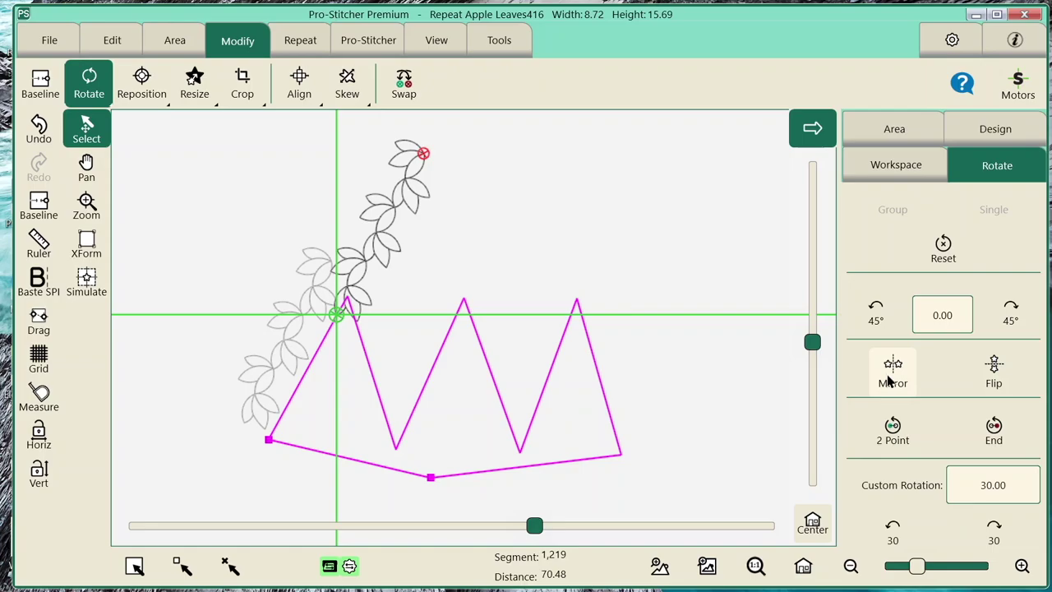
left_click(994, 374)
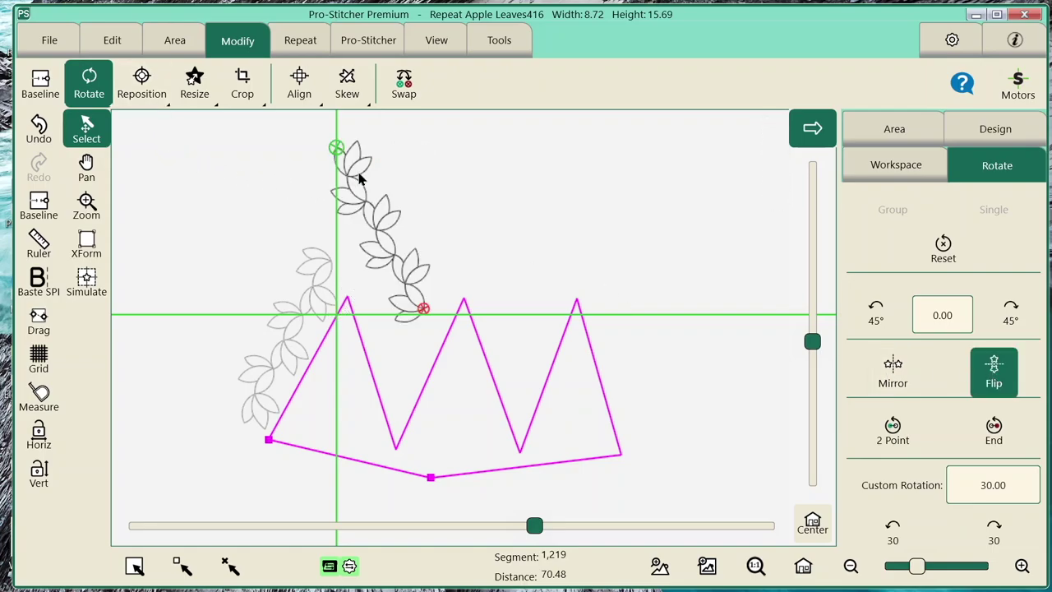
left_click_drag(372, 208, 371, 278)
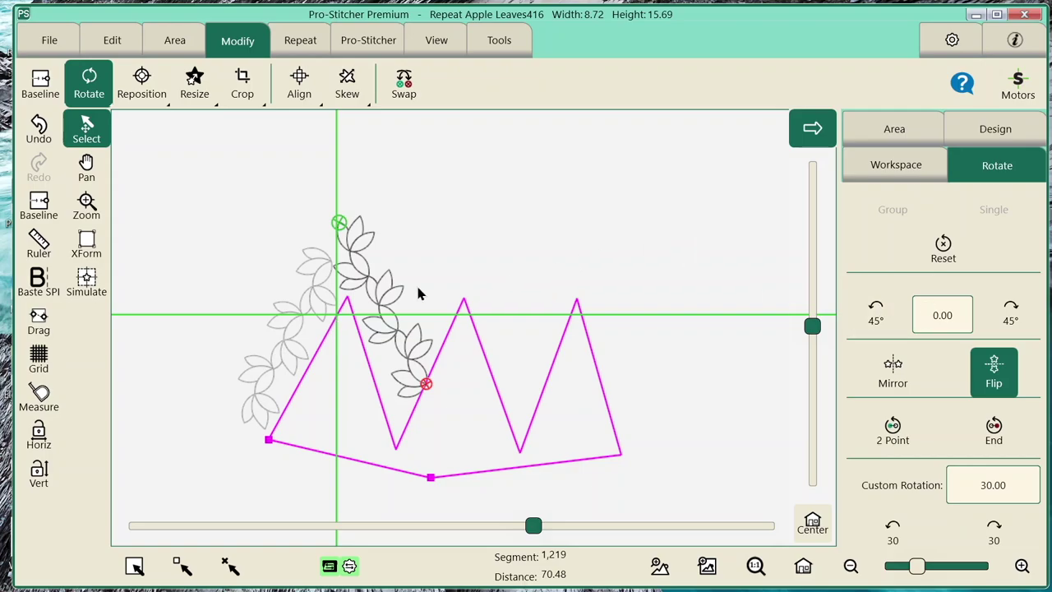
Close the selected flipped copy and select the remaining Repeat Apple Leaves chain
left_click(50, 41)
left_click(247, 90)
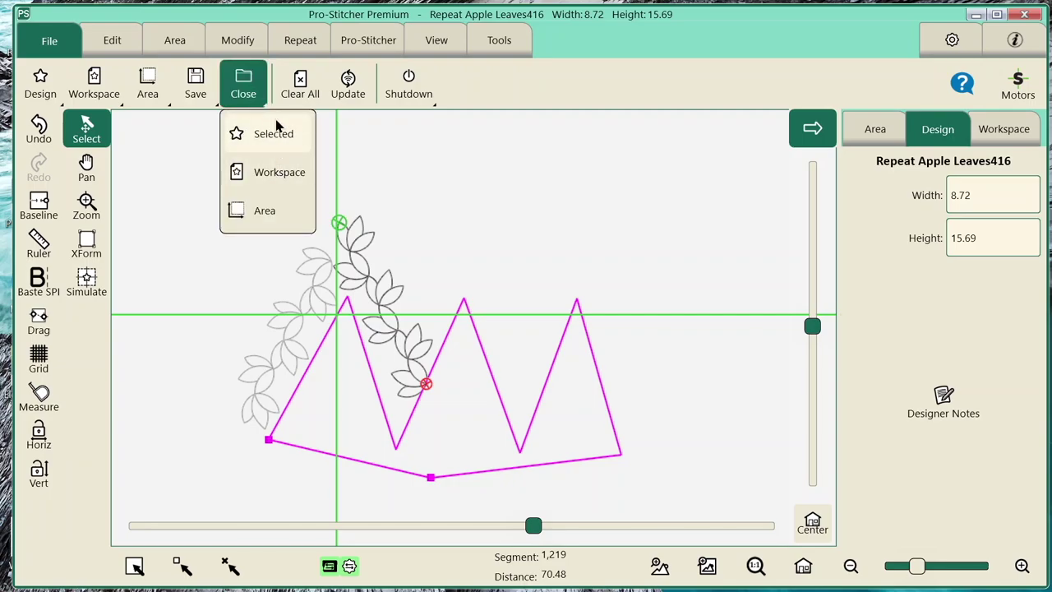
left_click(278, 132)
left_click(329, 287)
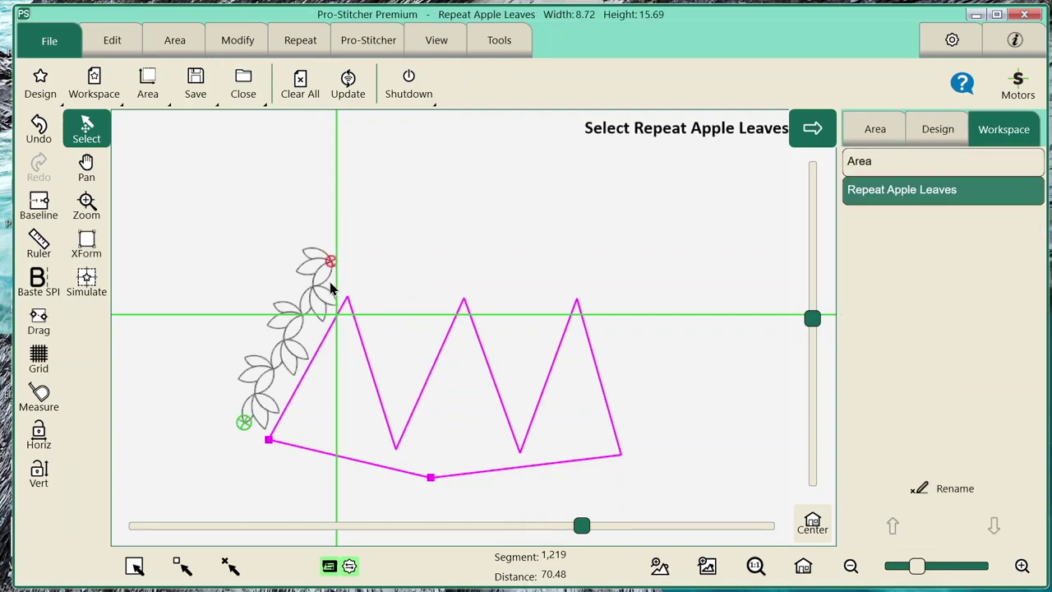
Set a 1.00° custom rotation step and baseline the chain's slant so rotation reads 0.00
left_click(238, 42)
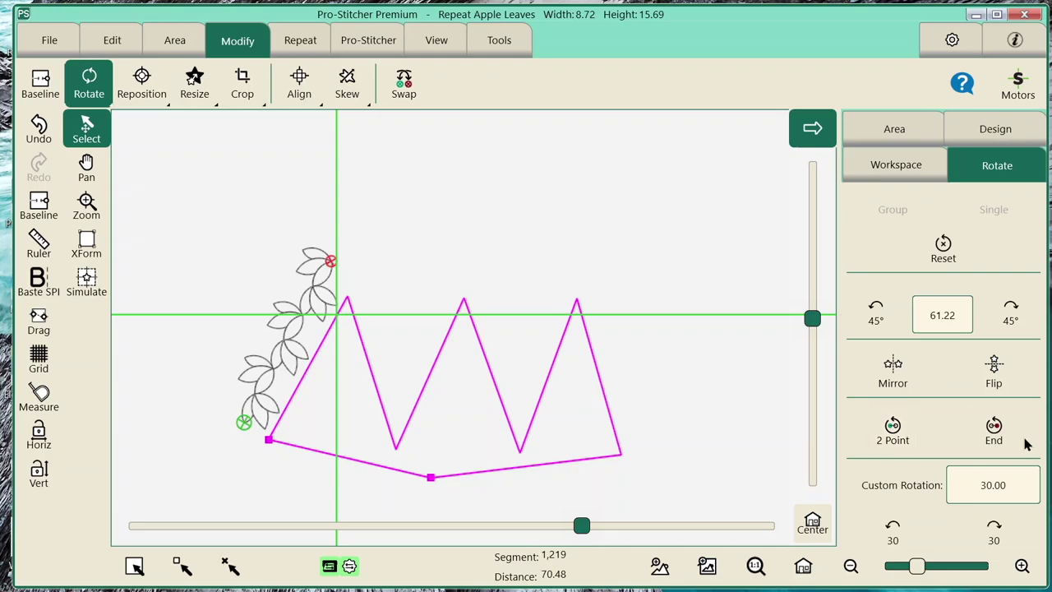
left_click(994, 483)
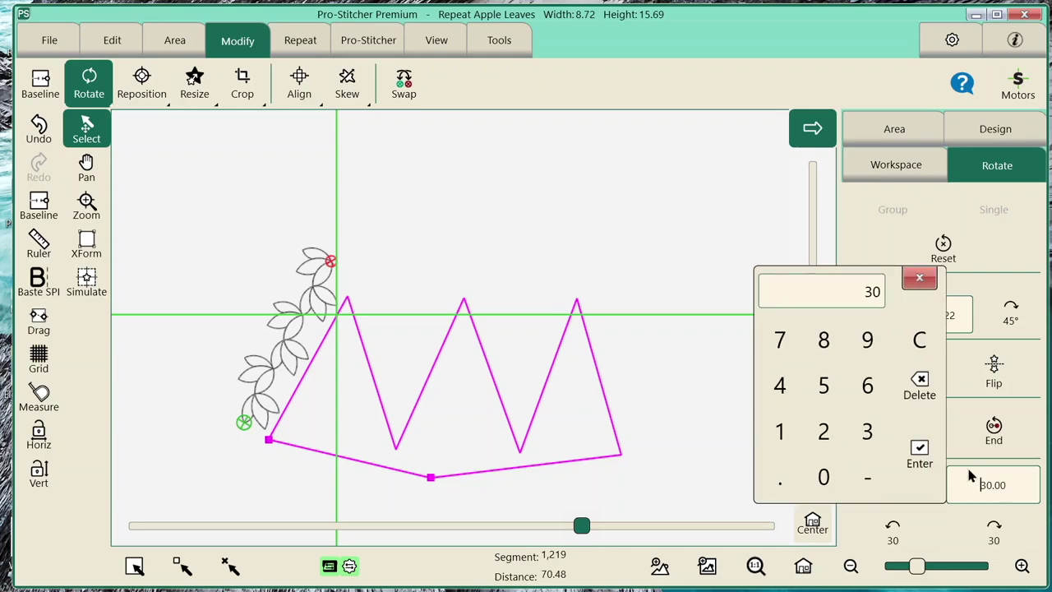
left_click(780, 430)
left_click(920, 454)
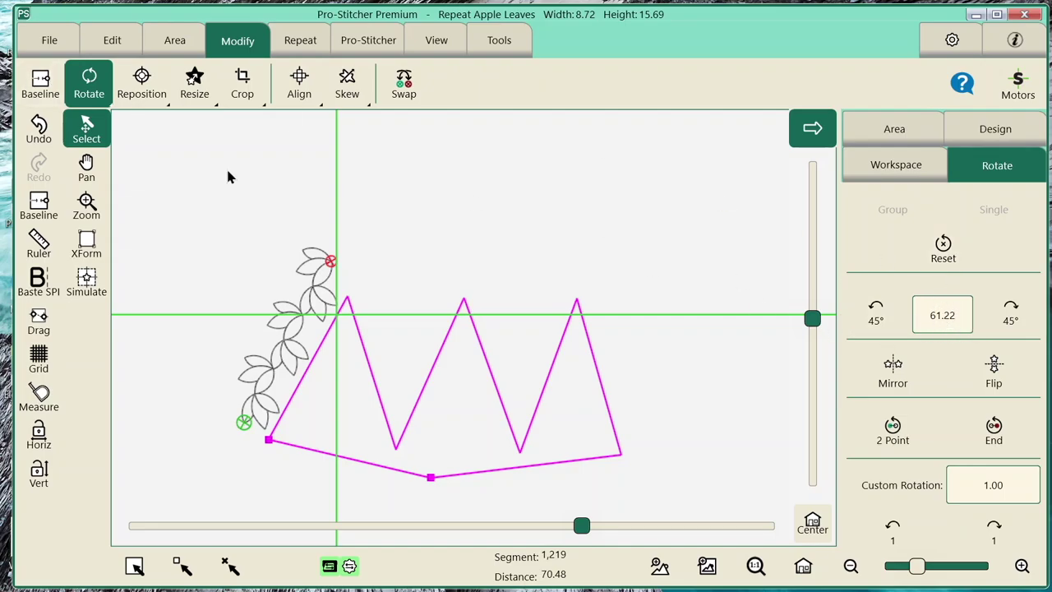
left_click(41, 84)
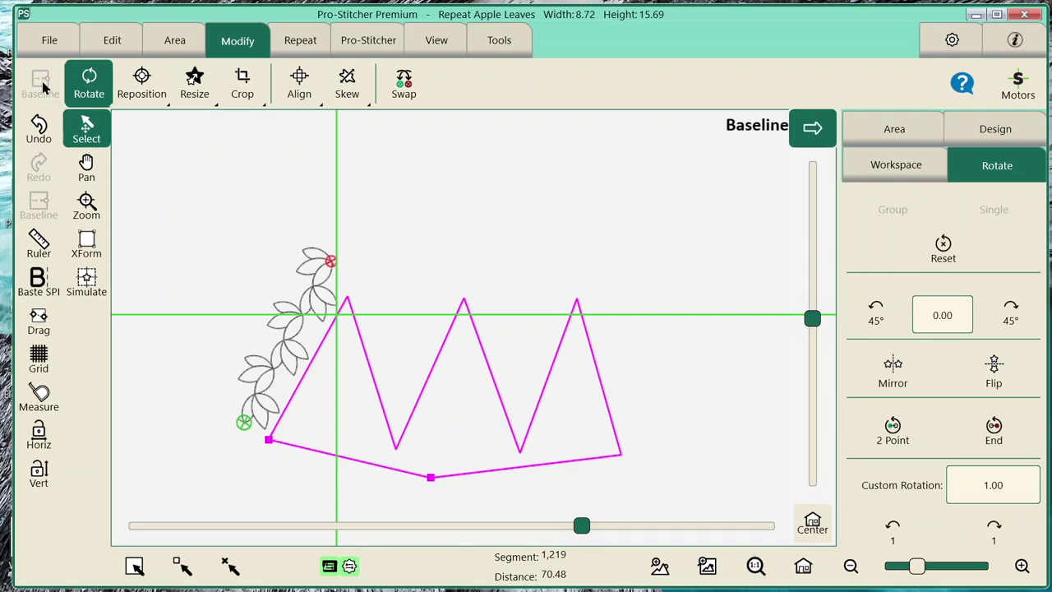